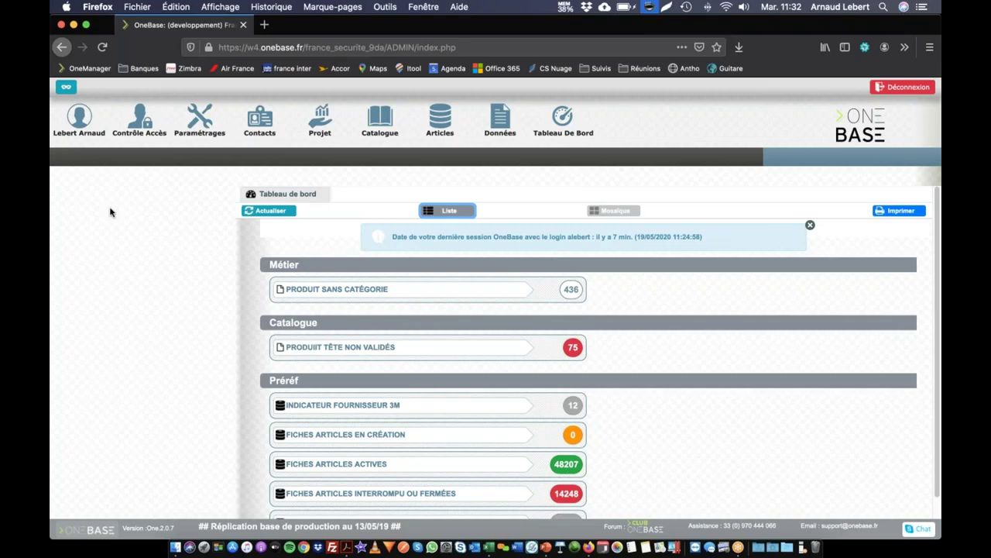
Open the Administrateur role under Contrôle Accès > Rôles.
{"action": "left_click", "coordinate": [148, 127]}
{"action": "left_click", "coordinate": [75, 158]}
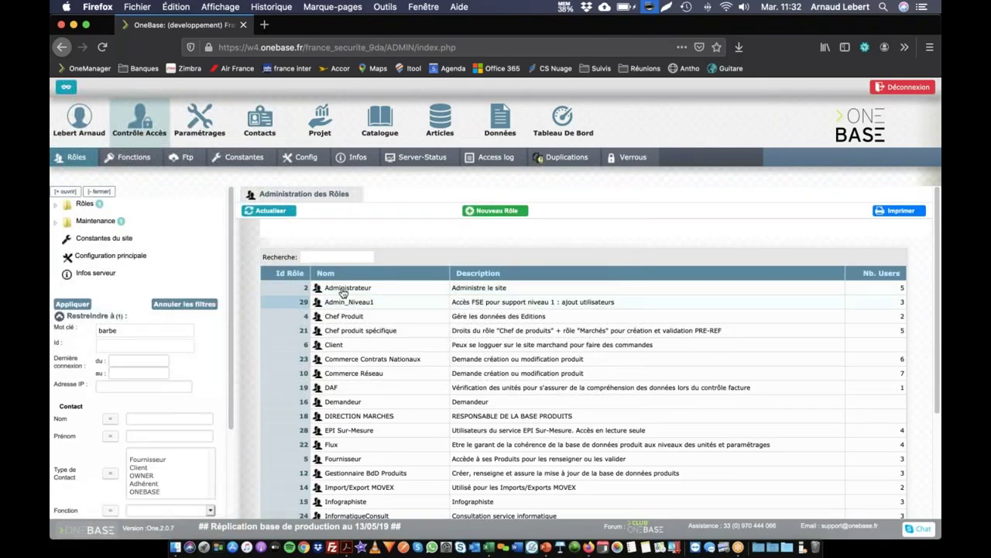
{"action": "left_click", "coordinate": [344, 289]}
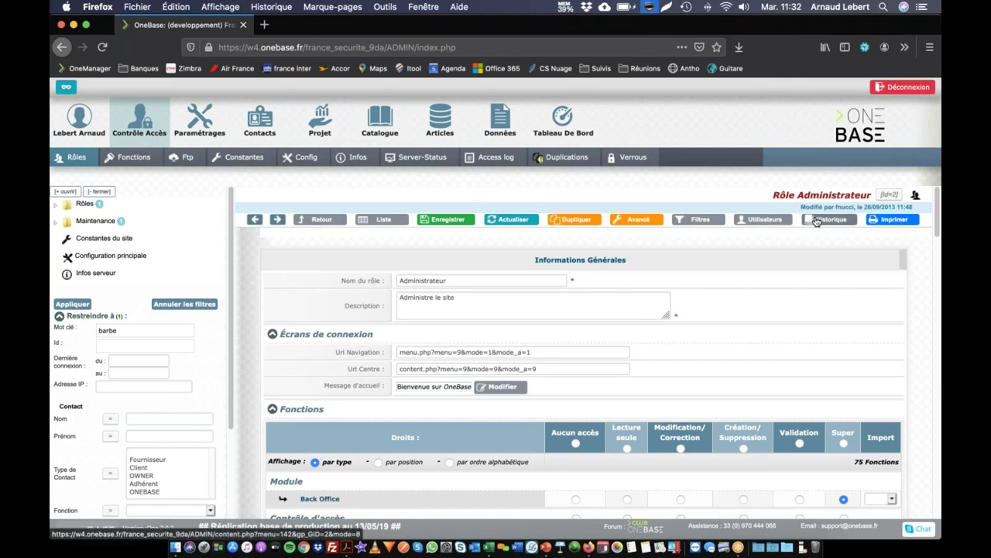
View the audit history of one Administrateur user account (ID 23), showing the role change from 4 to 2.
{"action": "left_click", "coordinate": [766, 220]}
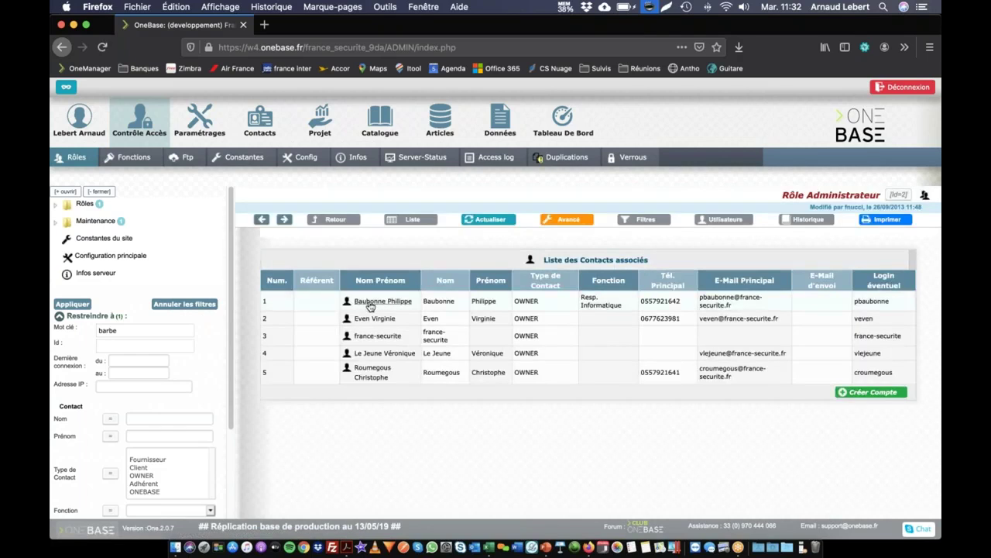
{"action": "left_click", "coordinate": [375, 353]}
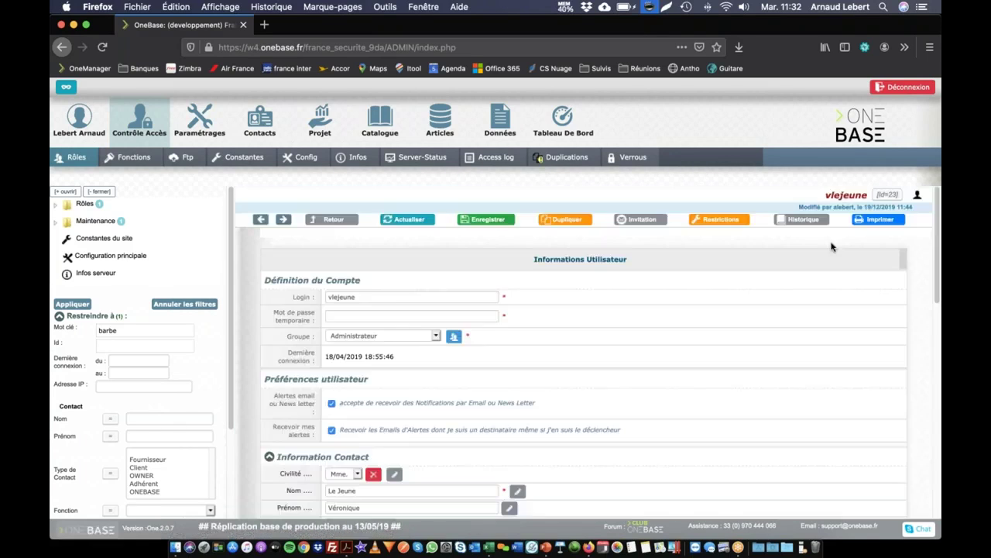
{"action": "left_click", "coordinate": [802, 221]}
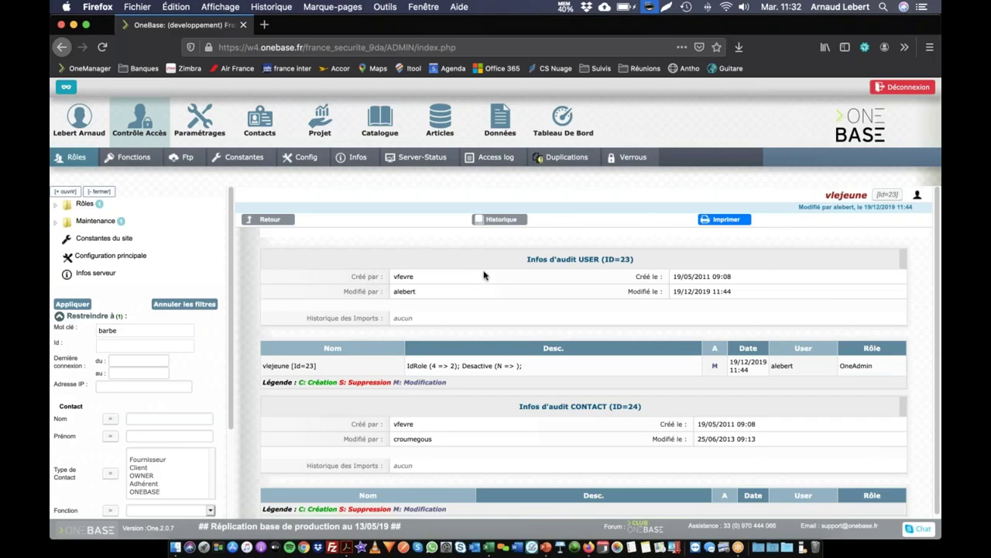
{"action": "left_click", "coordinate": [378, 122]}
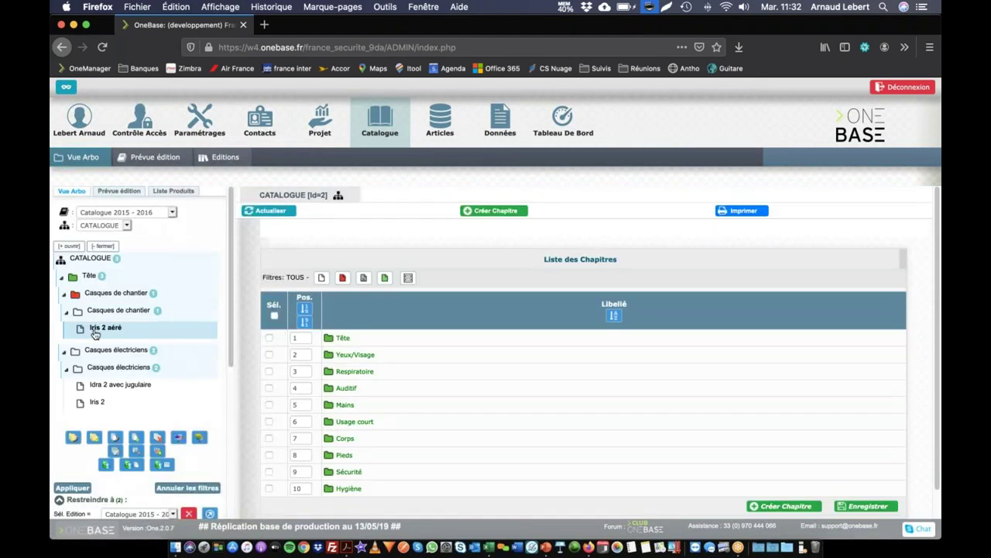
Review the Historique of product Iris 2 aéré (S111096), including its 19/05/2020 modifications.
{"action": "left_click", "coordinate": [95, 332]}
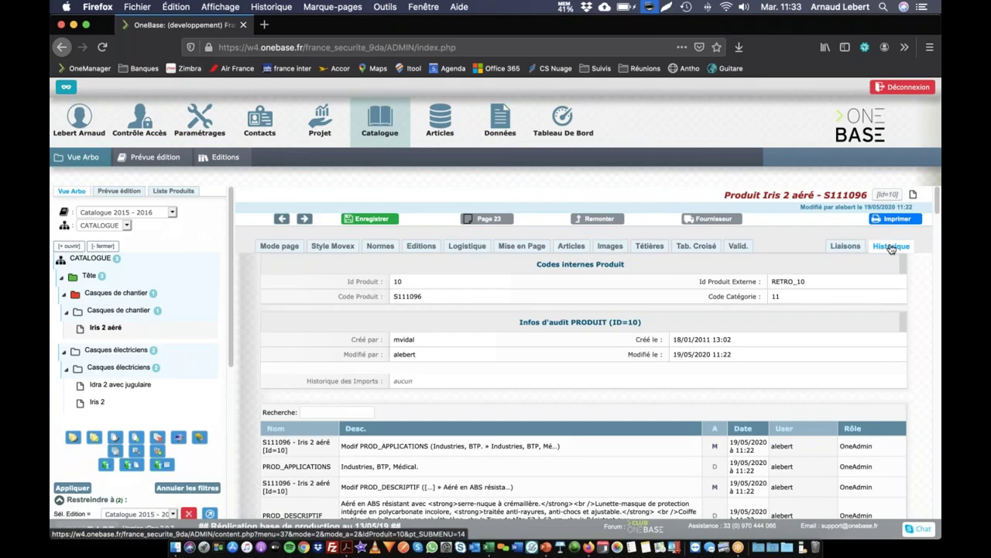
{"action": "left_click", "coordinate": [891, 247]}
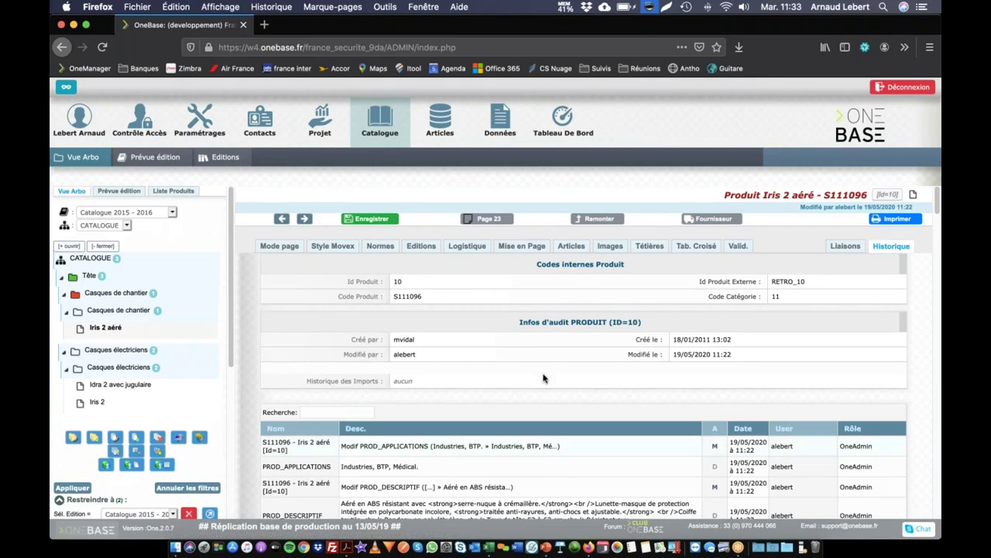
{"action": "scroll", "coordinate": [519, 347], "scroll_direction": "down", "scroll_amount": 5}
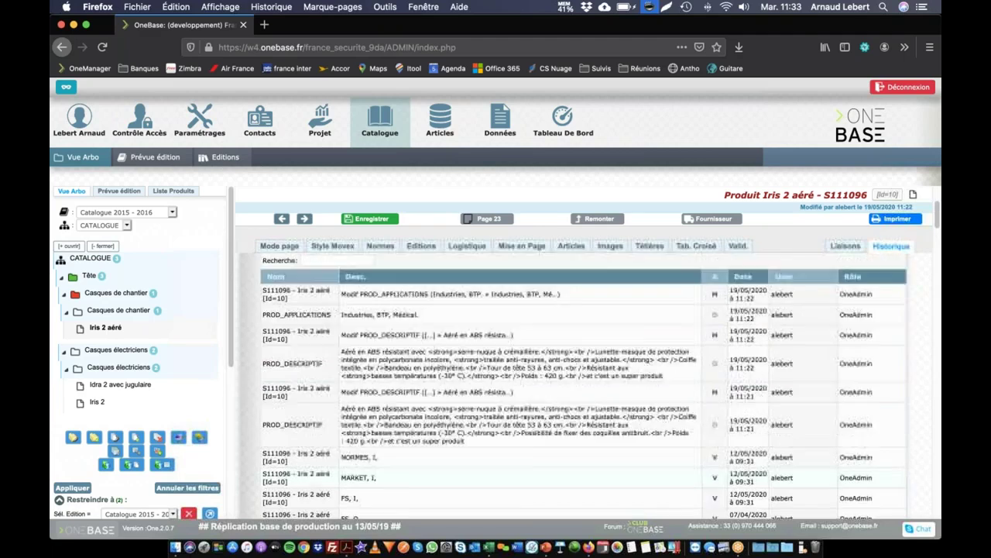
{"action": "mouse_move", "coordinate": [440, 123]}
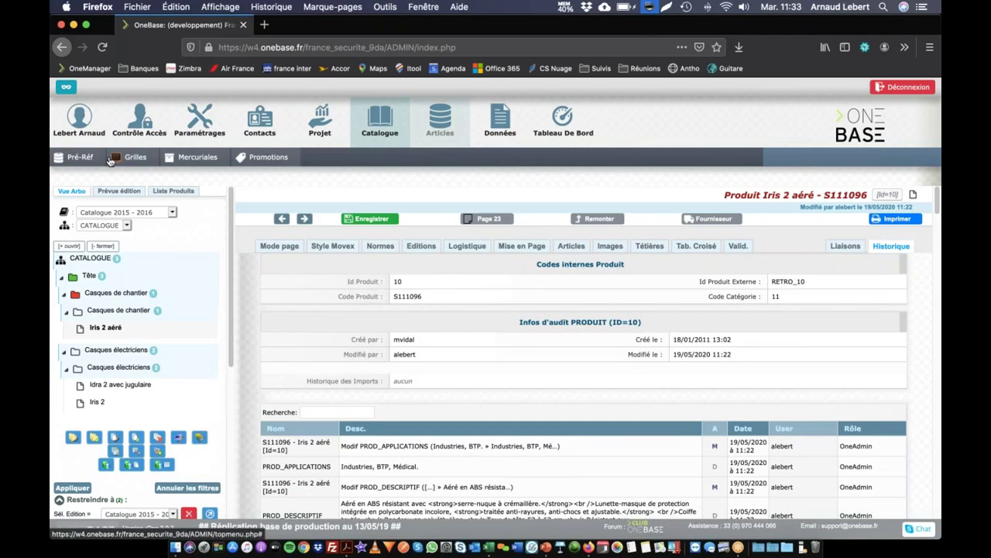
{"action": "left_click", "coordinate": [78, 159]}
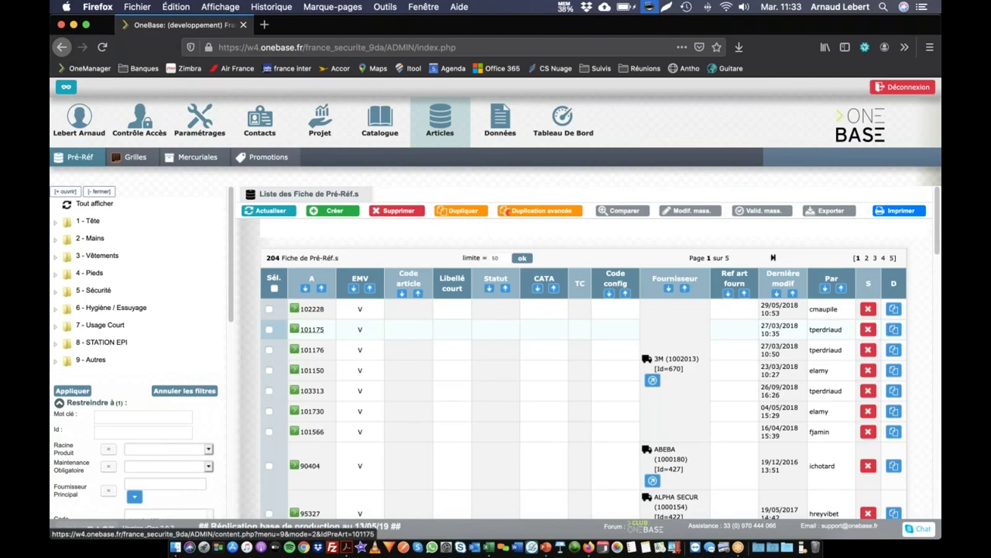
Open the history of Pré-Réf article HARNAI M-150 and highlight its audit summary block.
{"action": "left_click_drag", "start_coordinate": [312, 329], "coordinate": [346, 332]}
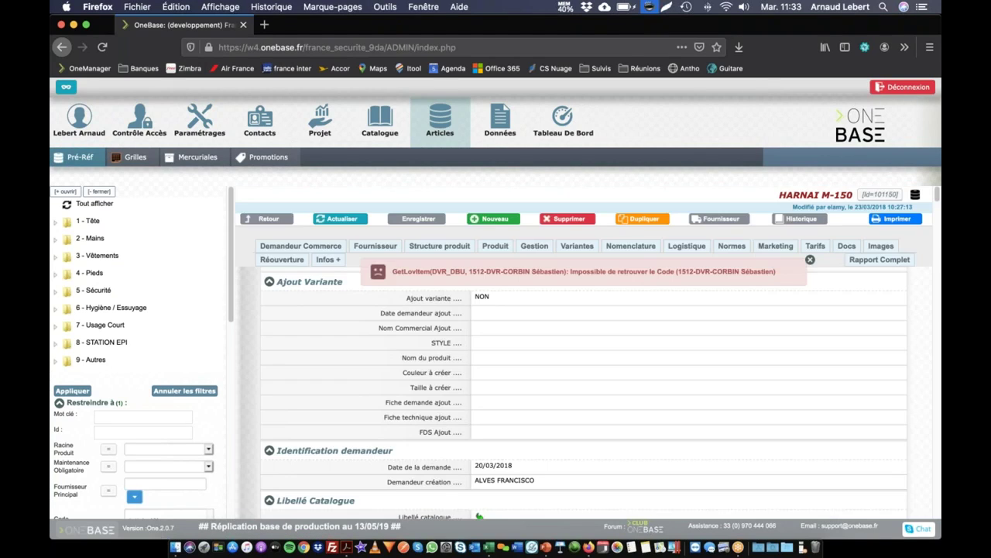
{"action": "left_click", "coordinate": [798, 220]}
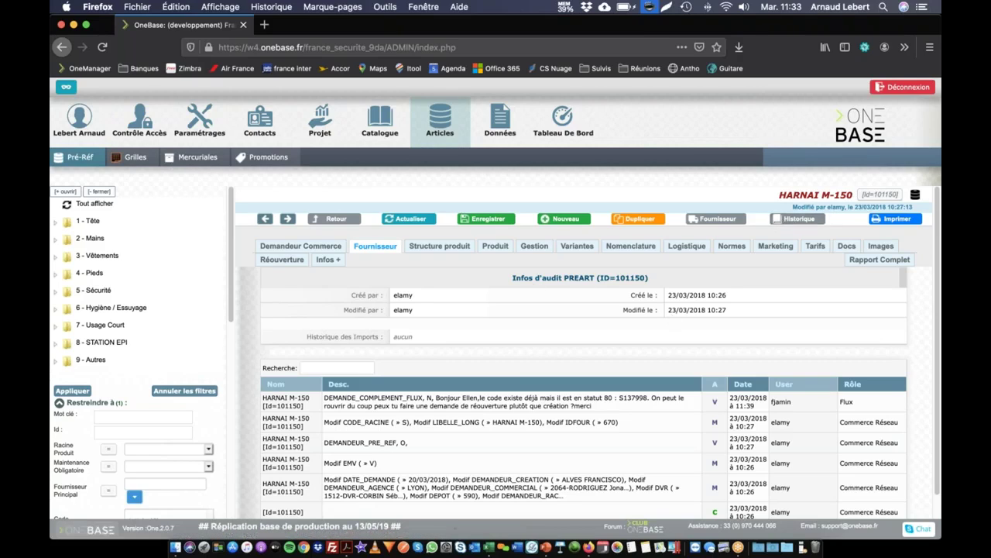
{"action": "left_click_drag", "start_coordinate": [508, 278], "coordinate": [677, 313]}
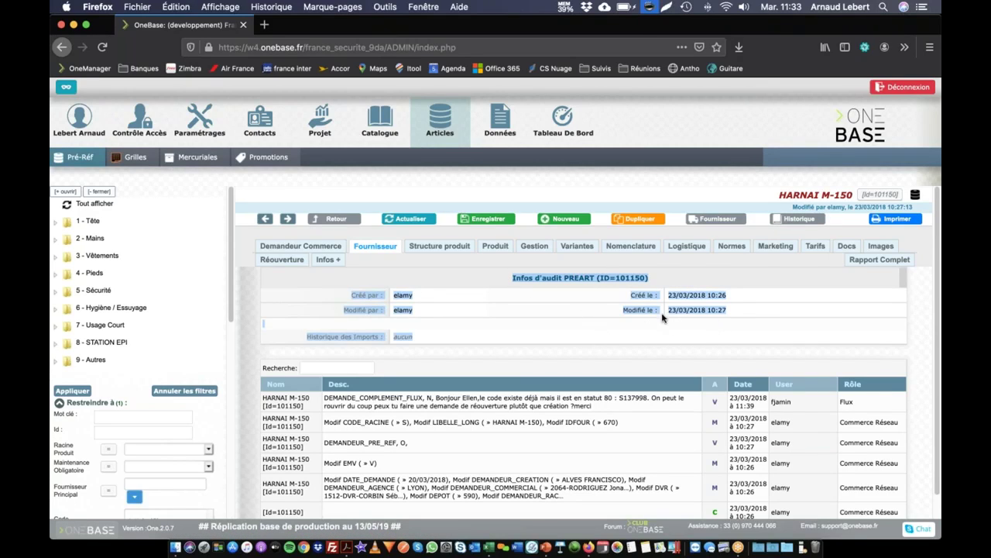
{"action": "left_click", "coordinate": [482, 299]}
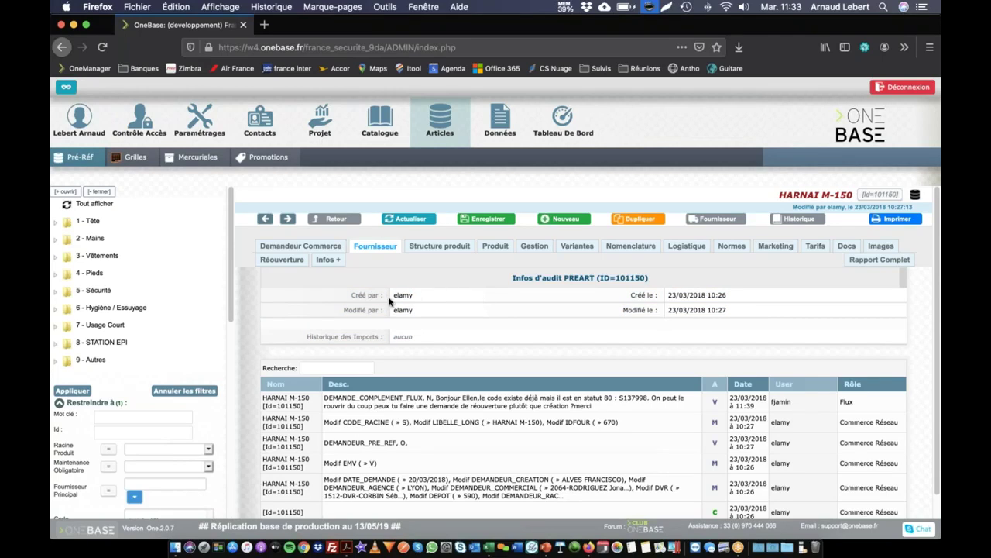
Highlight the creator, last modifier, last modification date and import history entry of HARNAI M-150.
{"action": "left_click_drag", "start_coordinate": [353, 295], "coordinate": [426, 301]}
{"action": "left_click_drag", "start_coordinate": [341, 313], "coordinate": [423, 316]}
{"action": "left_click", "coordinate": [408, 312]}
{"action": "left_click_drag", "start_coordinate": [668, 309], "coordinate": [708, 310]}
{"action": "left_click", "coordinate": [727, 295]}
{"action": "scroll", "coordinate": [399, 329], "scroll_direction": "down", "scroll_amount": 1}
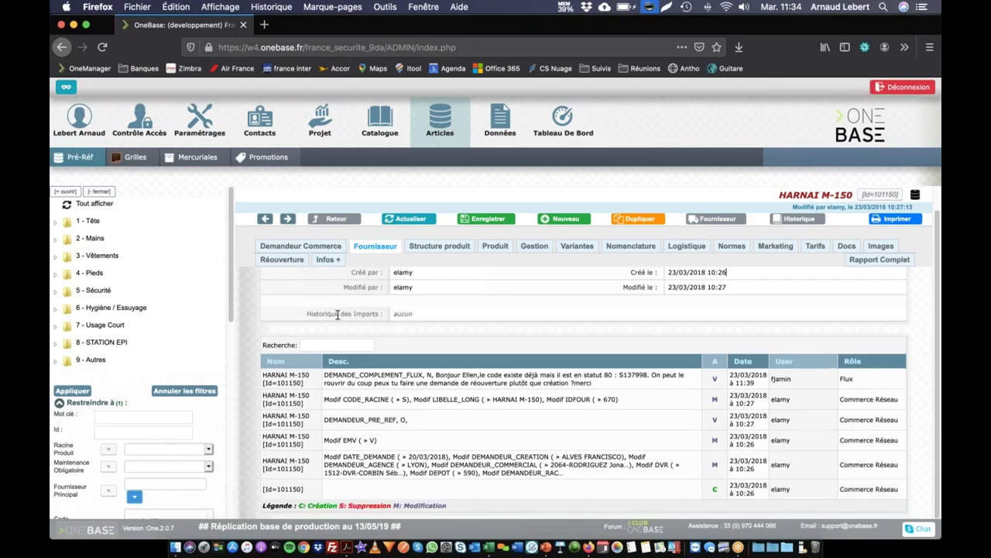
{"action": "left_click_drag", "start_coordinate": [325, 315], "coordinate": [421, 318]}
{"action": "triple_click", "coordinate": [781, 195]}
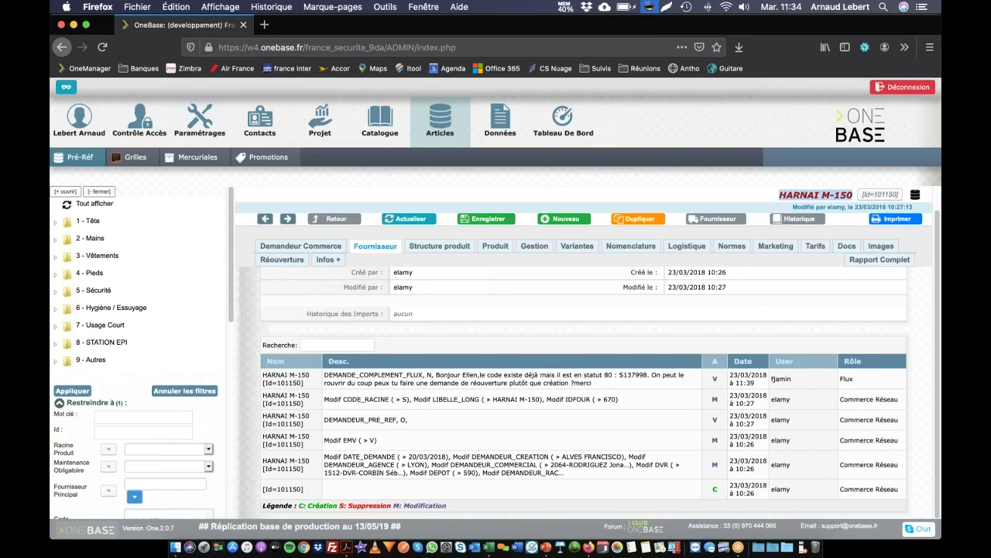
{"action": "left_click", "coordinate": [728, 495]}
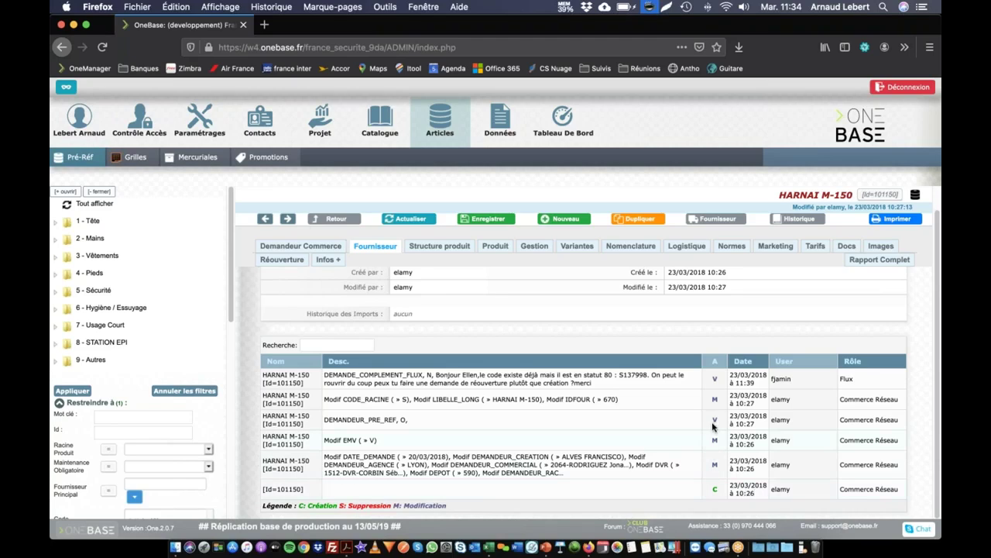
{"action": "double_click", "coordinate": [728, 488]}
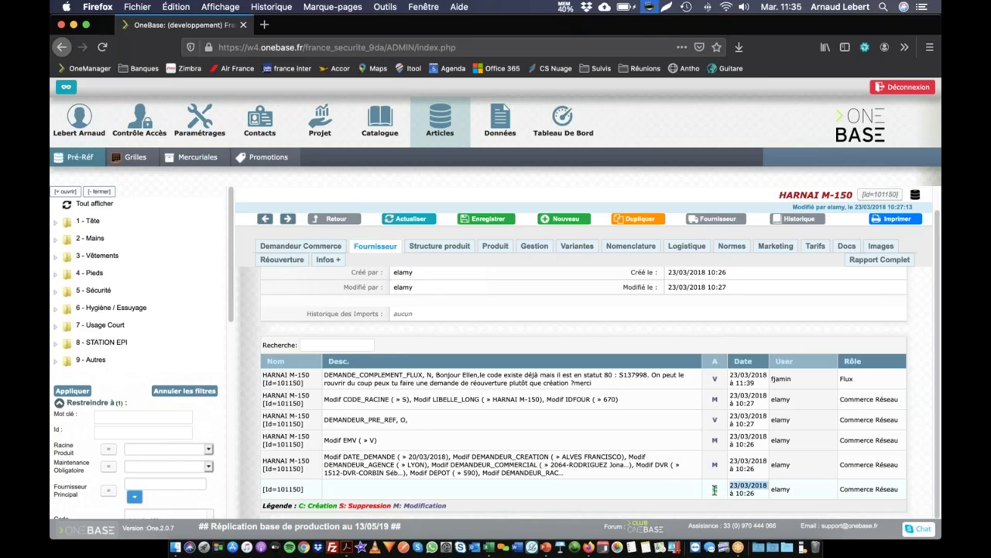
{"action": "left_click", "coordinate": [707, 465]}
{"action": "left_click_drag", "start_coordinate": [324, 458], "coordinate": [372, 458]}
{"action": "left_click", "coordinate": [359, 457]}
{"action": "left_click", "coordinate": [402, 457]}
{"action": "left_click_drag", "start_coordinate": [407, 457], "coordinate": [445, 458]}
{"action": "left_click", "coordinate": [443, 459]}
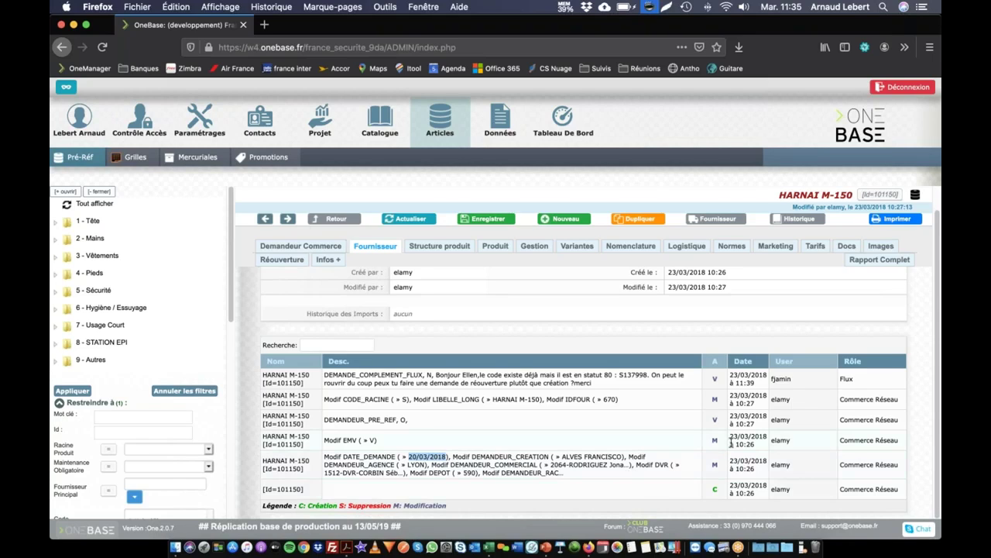
{"action": "left_click", "coordinate": [346, 439]}
{"action": "left_click_drag", "start_coordinate": [352, 439], "coordinate": [324, 439]}
{"action": "left_click", "coordinate": [366, 441]}
Highlight the DEMANDEUR_PRE_REF field with its value O, then the whole CODE_RACINE change line.
{"action": "left_click_drag", "start_coordinate": [324, 419], "coordinate": [397, 422]}
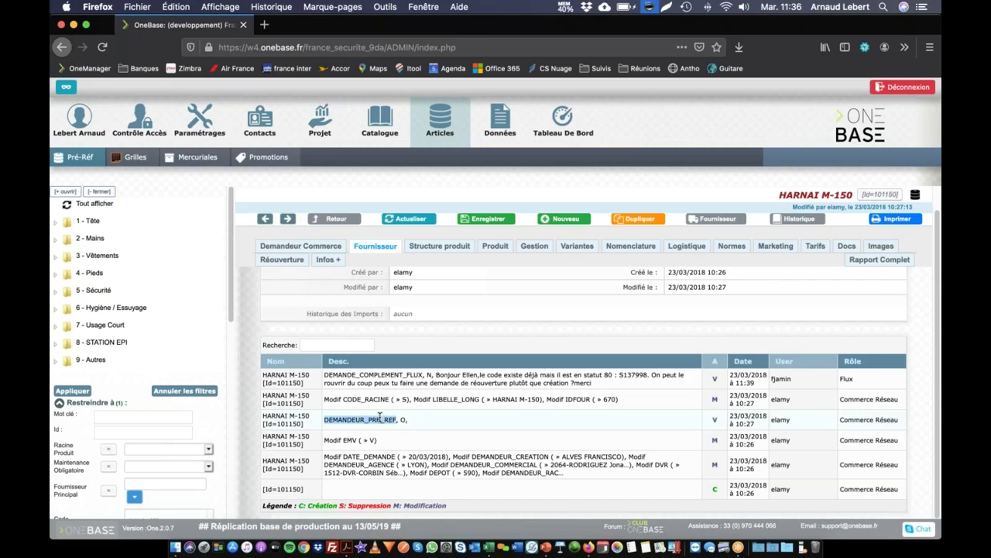
{"action": "left_click", "coordinate": [401, 418]}
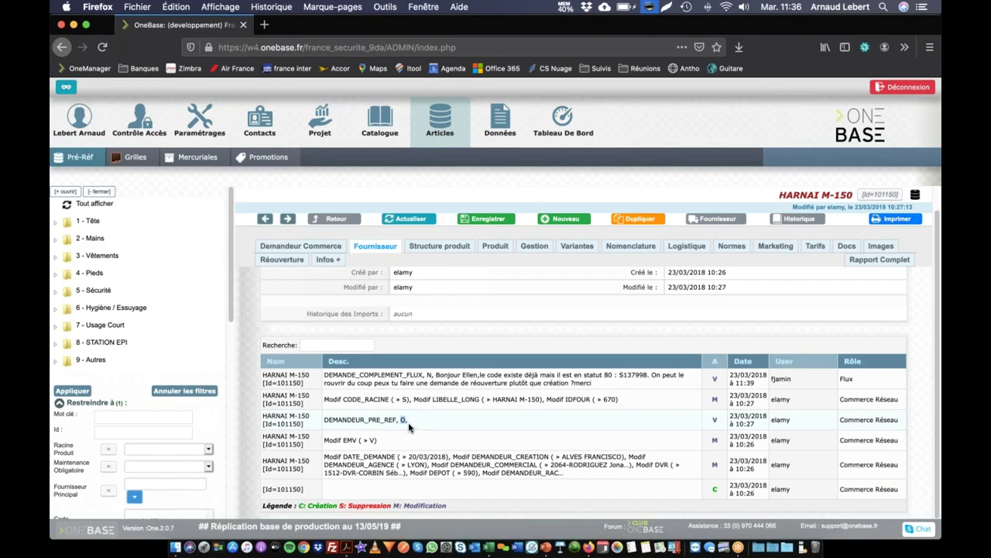
{"action": "left_click_drag", "start_coordinate": [400, 420], "coordinate": [409, 423]}
{"action": "left_click", "coordinate": [353, 400]}
{"action": "left_click", "coordinate": [343, 399]}
{"action": "left_click", "coordinate": [627, 401]}
{"action": "left_click_drag", "start_coordinate": [626, 401], "coordinate": [300, 406]}
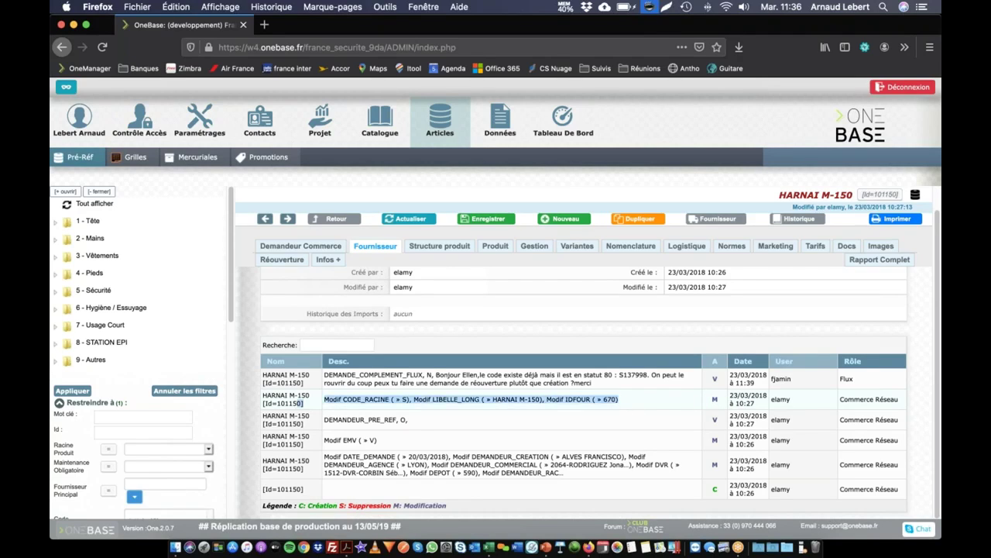
{"action": "left_click", "coordinate": [682, 390]}
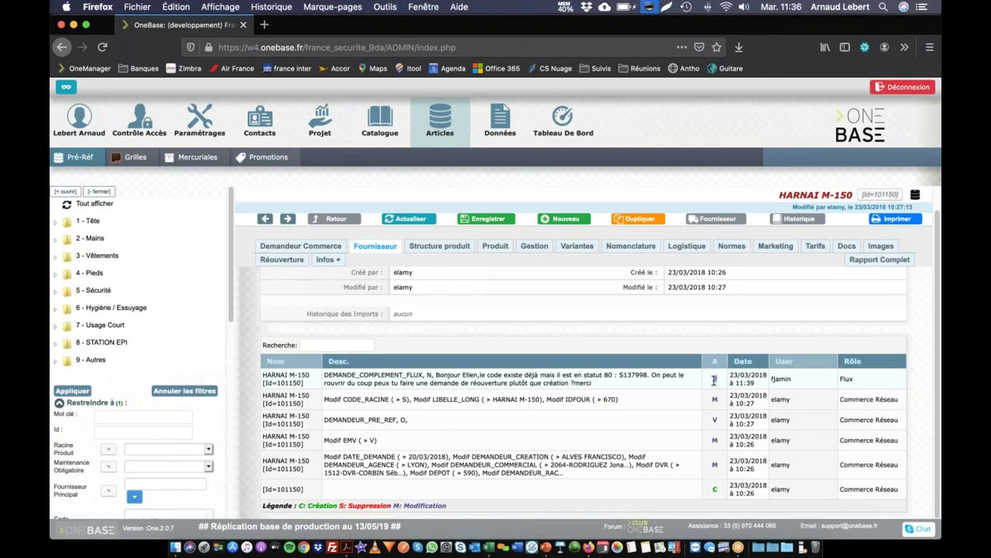
Highlight the DEMANDE_COMPLEMENT_FLUX field and its value N, then scroll through the audit table.
{"action": "left_click_drag", "start_coordinate": [324, 375], "coordinate": [422, 375]}
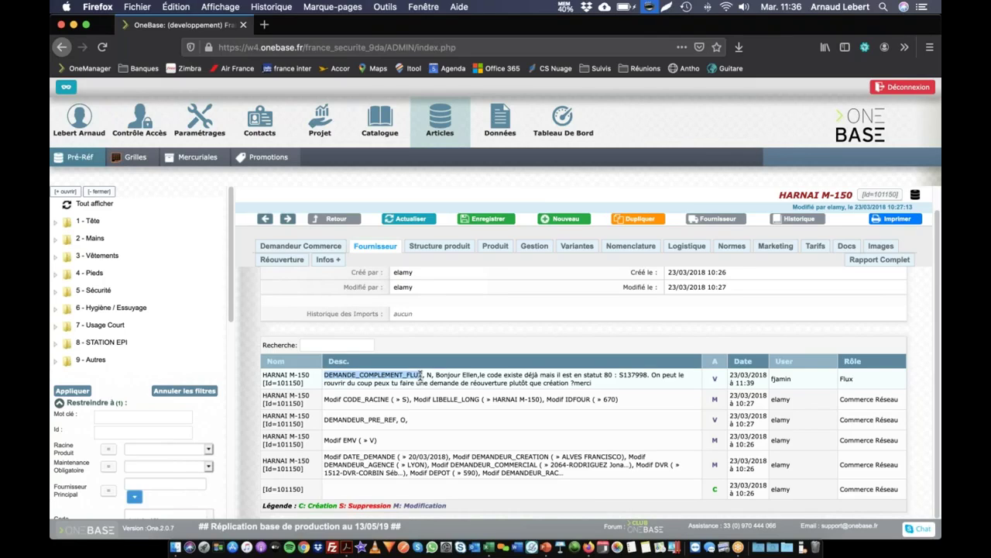
{"action": "left_click", "coordinate": [428, 375]}
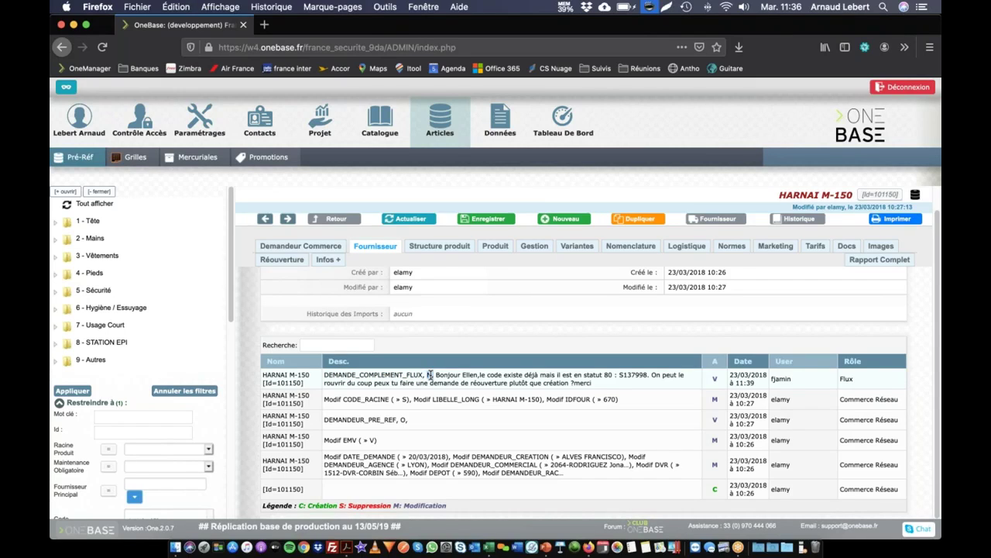
{"action": "left_click_drag", "start_coordinate": [430, 374], "coordinate": [595, 385]}
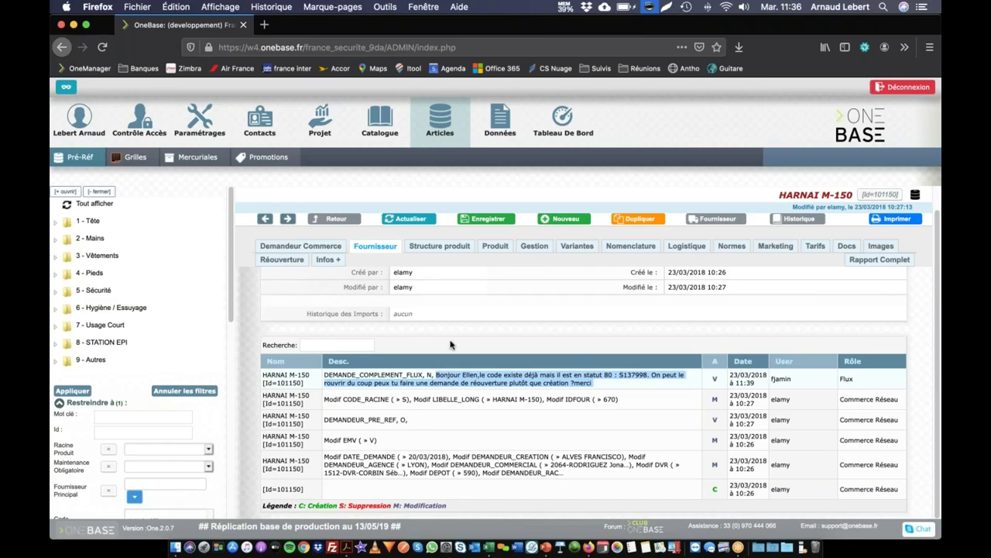
{"action": "left_click", "coordinate": [481, 303]}
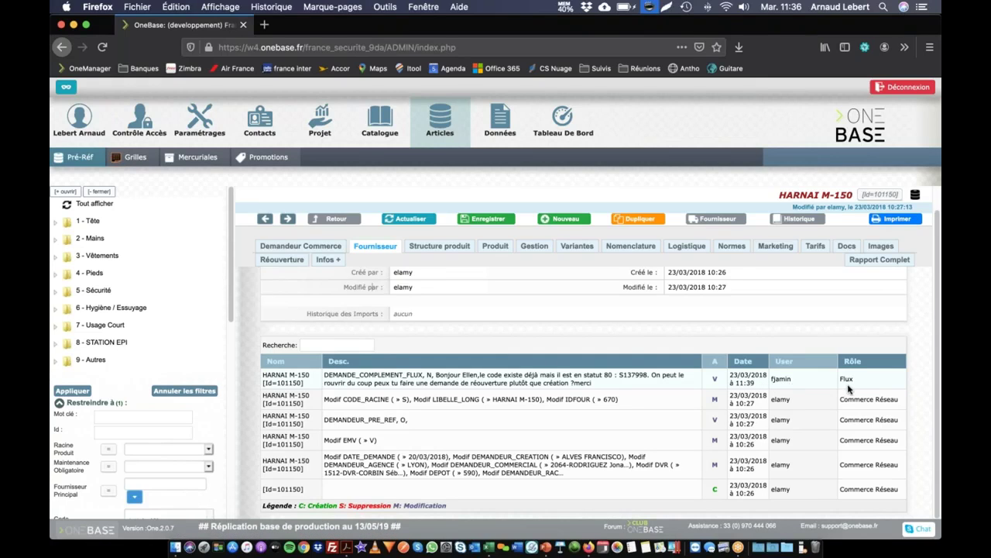
{"action": "scroll", "coordinate": [658, 414], "scroll_direction": "up", "scroll_amount": 1}
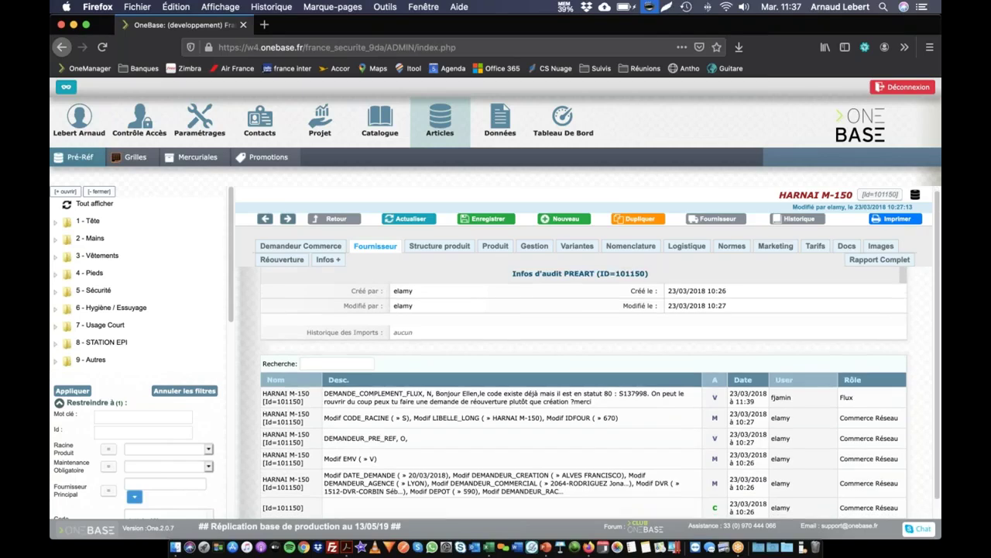
{"action": "scroll", "coordinate": [374, 362], "scroll_direction": "down", "scroll_amount": 1}
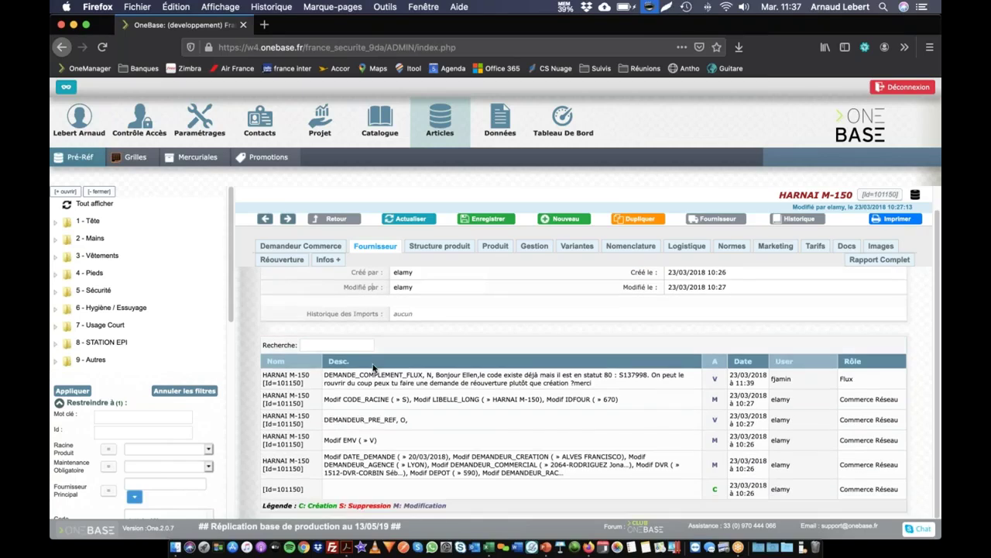
Filter the HARNAI M-150 audit entries with a Recherche query, clear it, then return to Catalogue.
{"action": "left_click", "coordinate": [334, 347]}
{"action": "key", "text": "Return"}
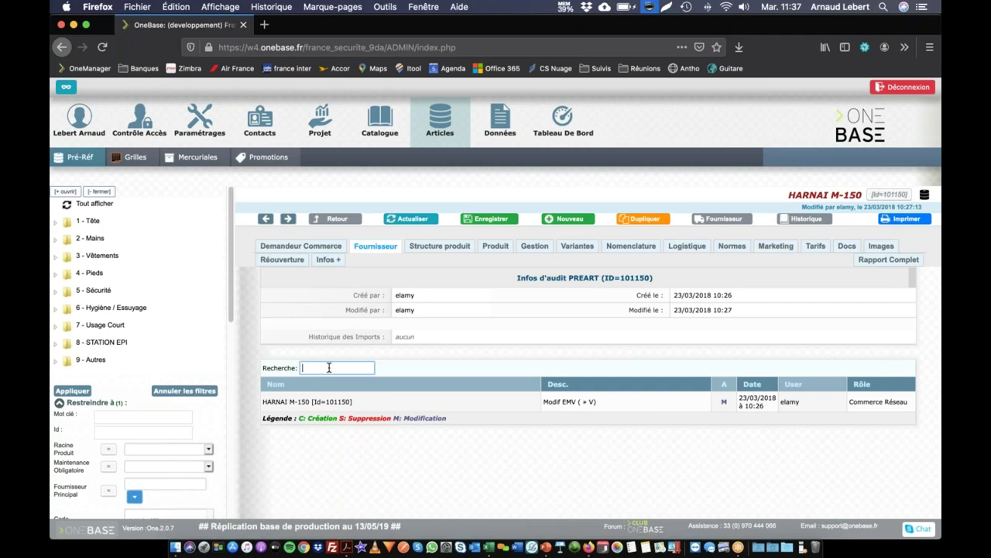
{"action": "key", "text": "Return"}
{"action": "left_click", "coordinate": [372, 124]}
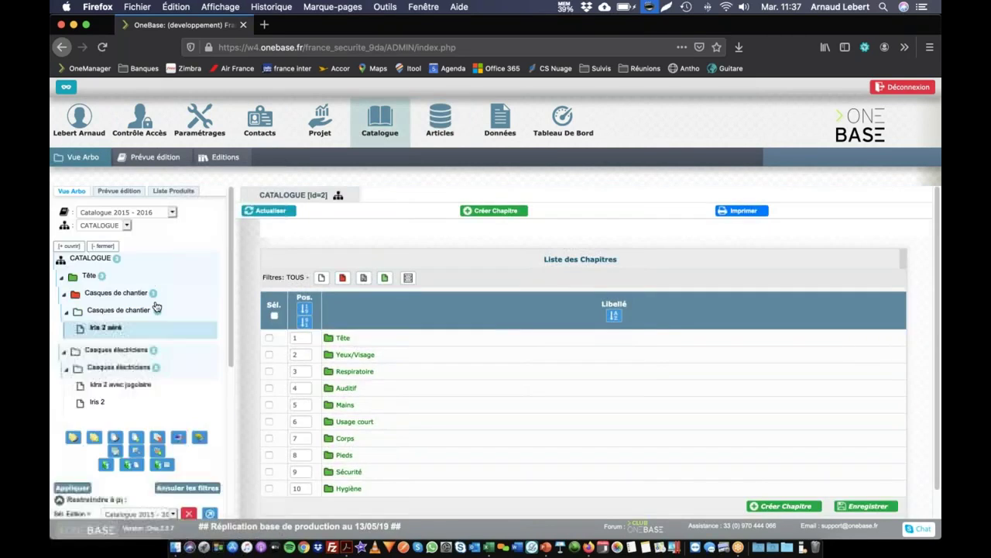
Open the Historique of catalogue product Iris 2 – S111103 and scroll through it.
{"action": "left_click", "coordinate": [183, 409]}
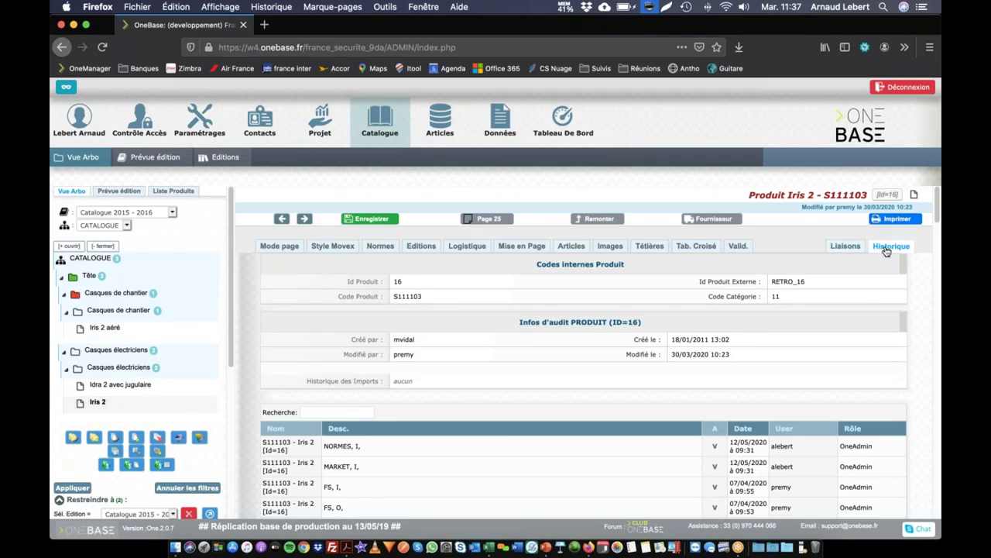
{"action": "left_click", "coordinate": [890, 247]}
{"action": "scroll", "coordinate": [887, 251], "scroll_direction": "down", "scroll_amount": 5}
{"action": "scroll", "coordinate": [409, 479], "scroll_direction": "down", "scroll_amount": 15}
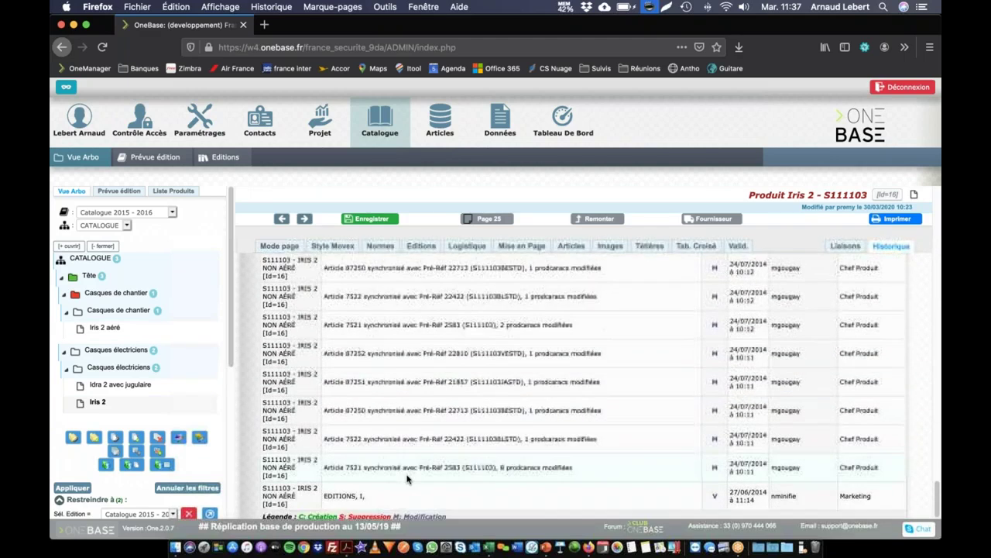
{"action": "scroll", "coordinate": [407, 477], "scroll_direction": "up", "scroll_amount": 15}
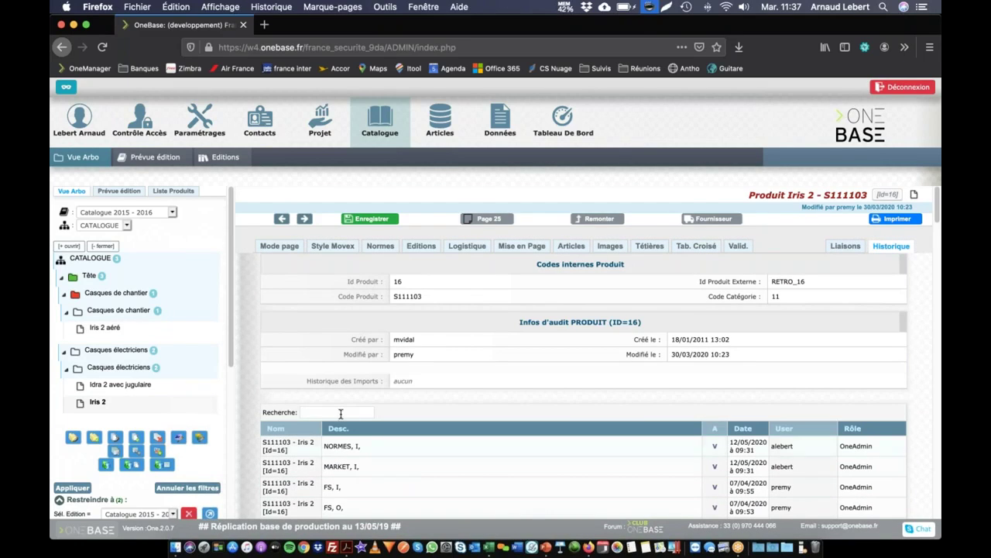
Filter the Iris 2 history to one user's edits using the Recherche field.
{"action": "left_click", "coordinate": [350, 412]}
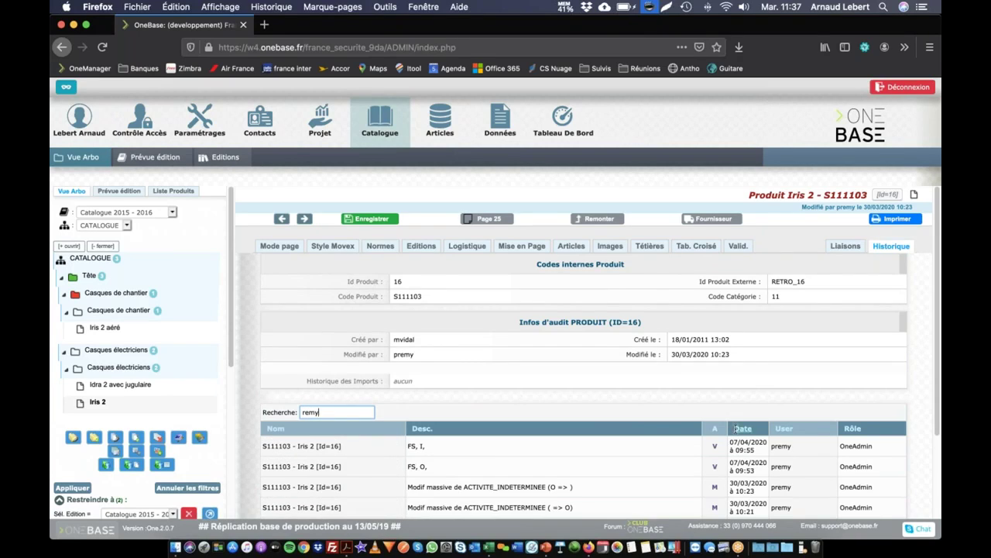
{"action": "scroll", "coordinate": [751, 434], "scroll_direction": "down", "scroll_amount": 3}
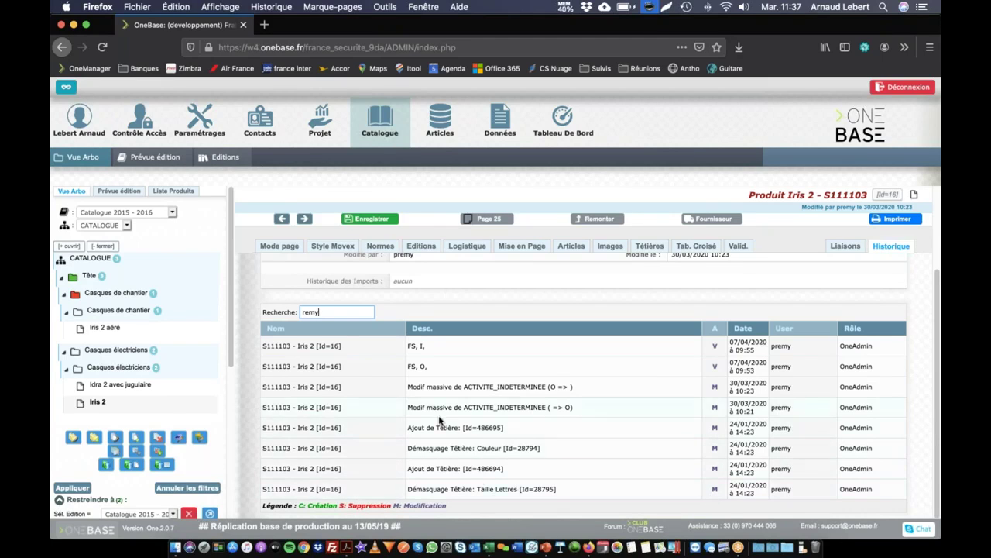
{"action": "left_click_drag", "start_coordinate": [421, 490], "coordinate": [491, 489]}
{"action": "left_click", "coordinate": [427, 473]}
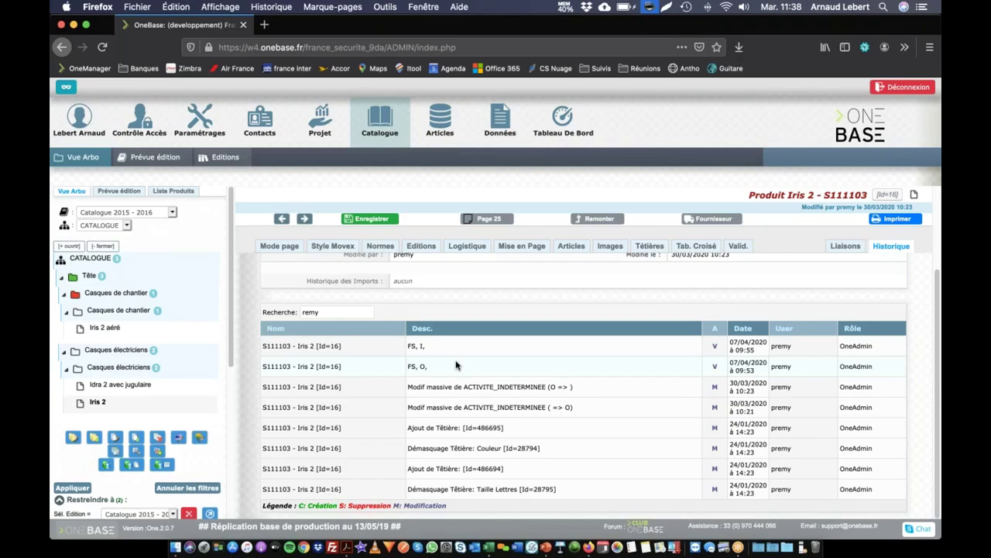
Clear the user filter, browse all entries, then open the global event history under Projet.
{"action": "left_click_drag", "start_coordinate": [342, 312], "coordinate": [233, 304]}
{"action": "key", "text": "BackSpace"}
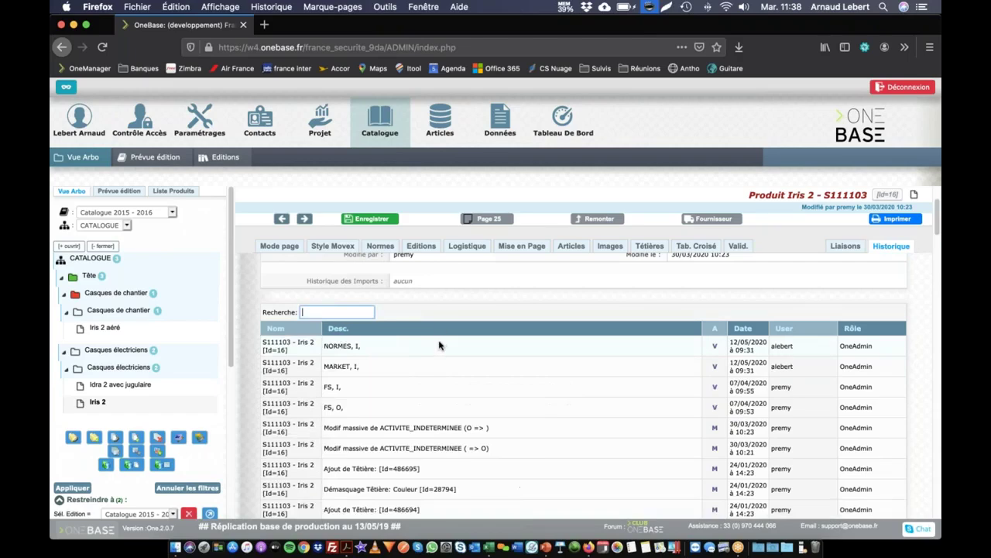
{"action": "scroll", "coordinate": [519, 344], "scroll_direction": "down", "scroll_amount": 5}
{"action": "scroll", "coordinate": [585, 383], "scroll_direction": "down", "scroll_amount": 15}
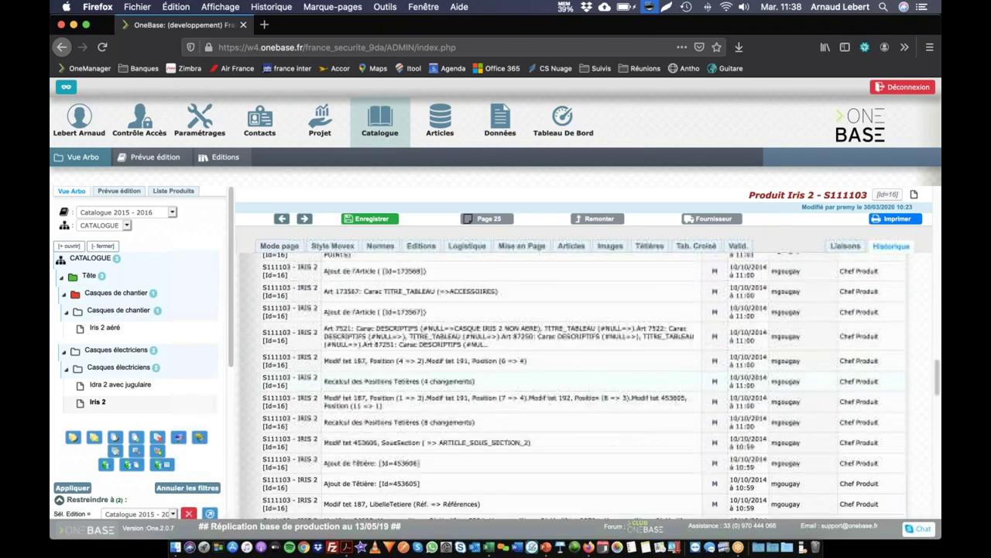
{"action": "scroll", "coordinate": [647, 416], "scroll_direction": "down", "scroll_amount": 15}
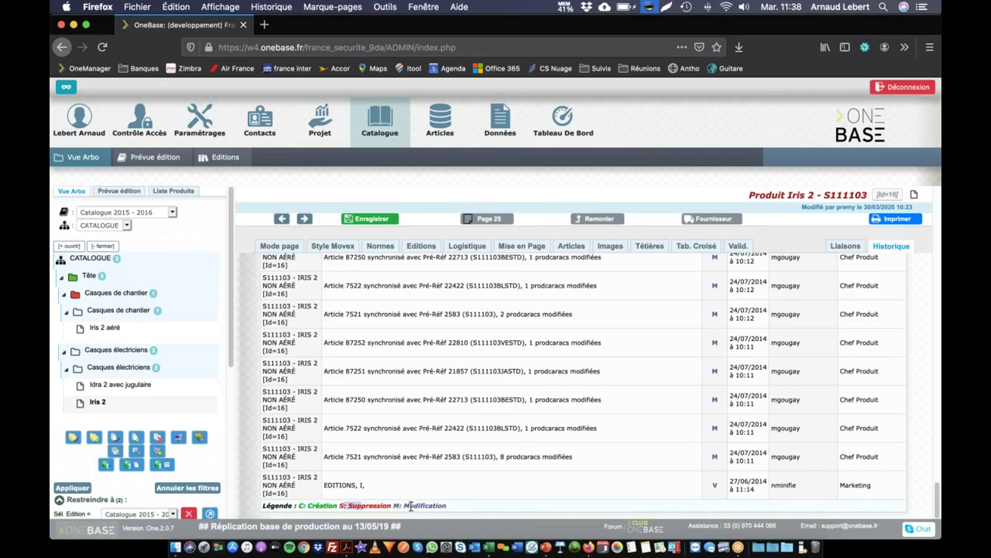
{"action": "scroll", "coordinate": [463, 499], "scroll_direction": "up", "scroll_amount": 10}
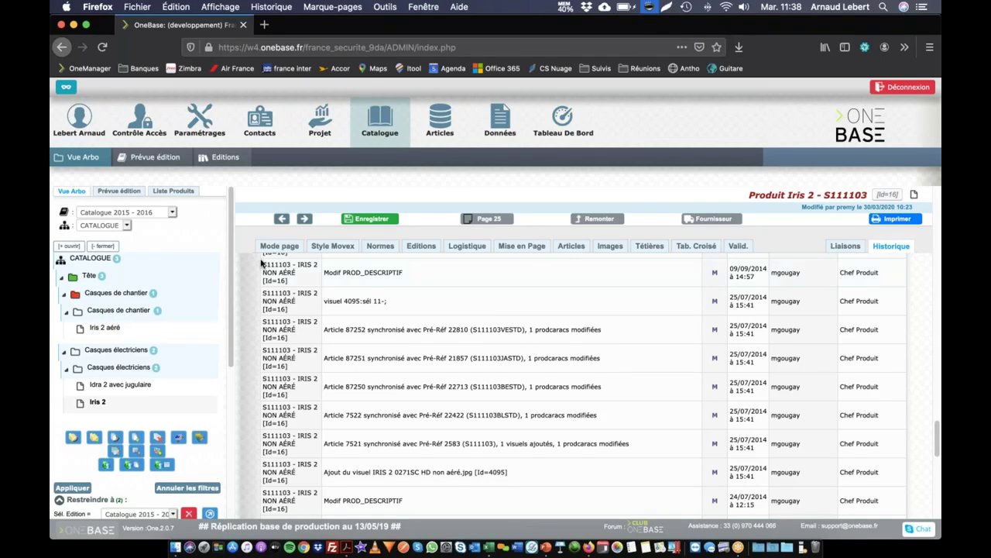
{"action": "left_click", "coordinate": [324, 127]}
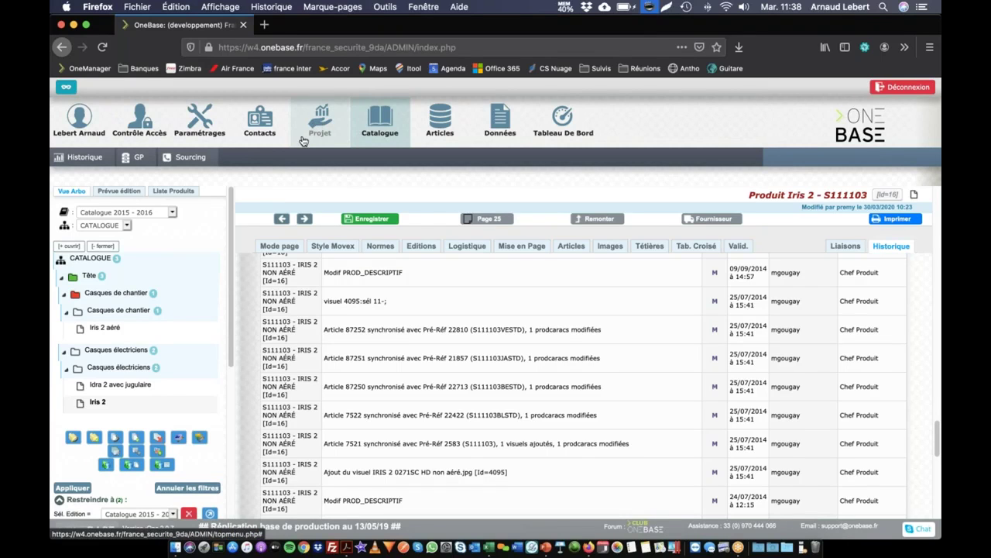
{"action": "left_click", "coordinate": [74, 158]}
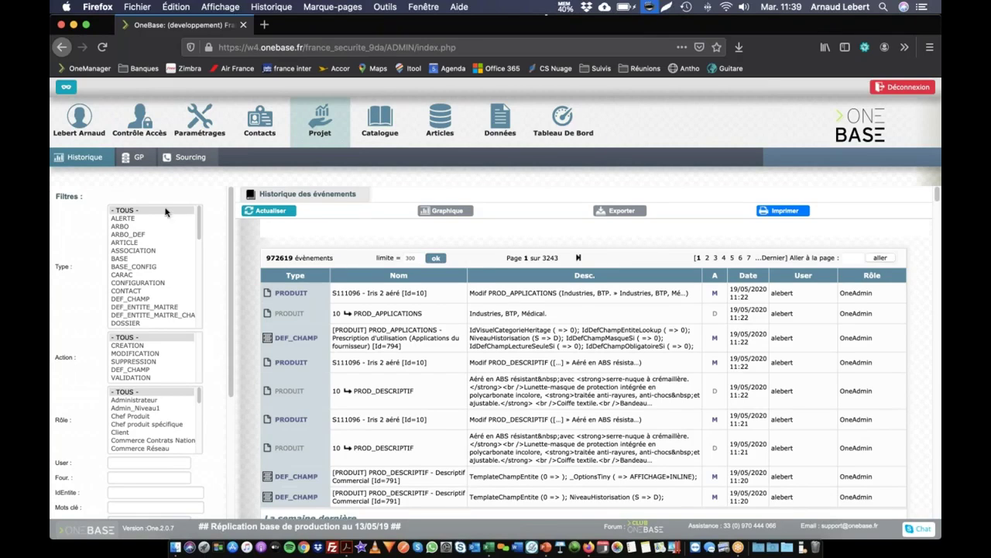
Highlight the 972619 total event count and scroll through the Type filter list.
{"action": "left_click_drag", "start_coordinate": [268, 258], "coordinate": [331, 256]}
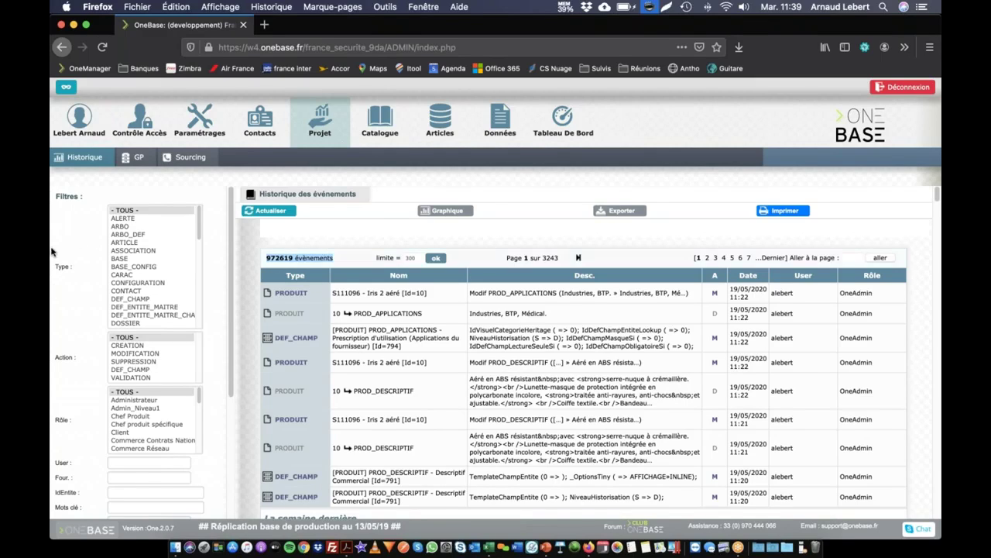
{"action": "scroll", "coordinate": [140, 236], "scroll_direction": "down", "scroll_amount": 8}
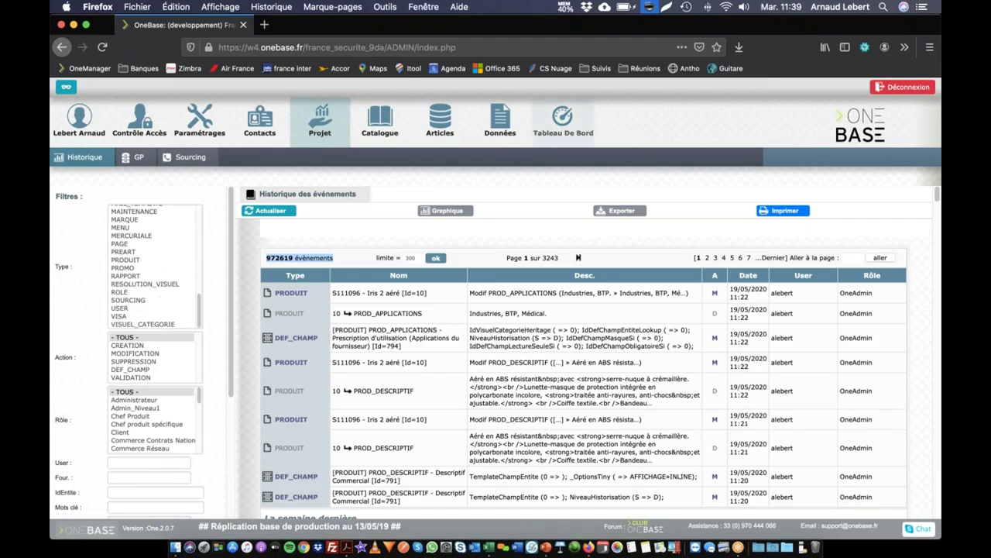
{"action": "scroll", "coordinate": [133, 258], "scroll_direction": "up", "scroll_amount": 8}
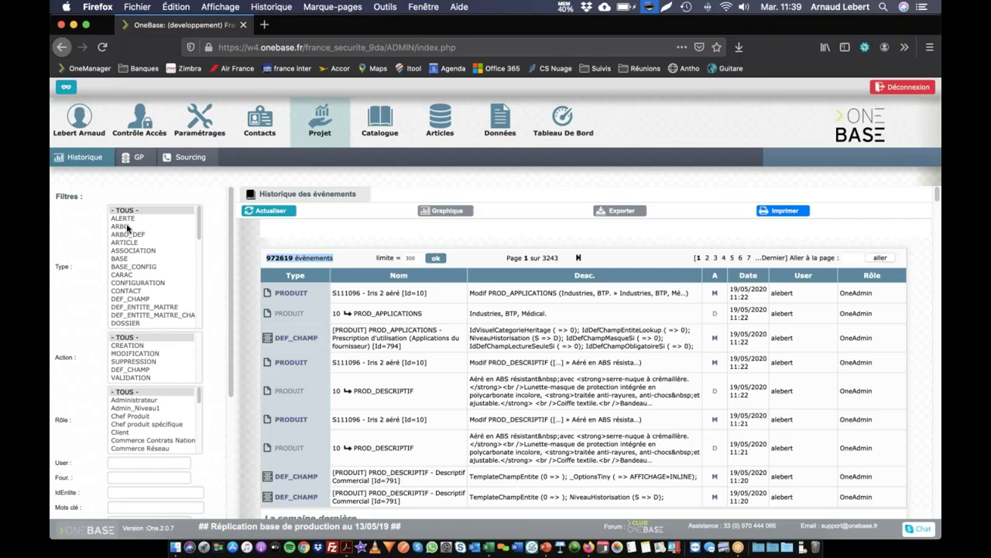
{"action": "scroll", "coordinate": [133, 295], "scroll_direction": "down", "scroll_amount": 5}
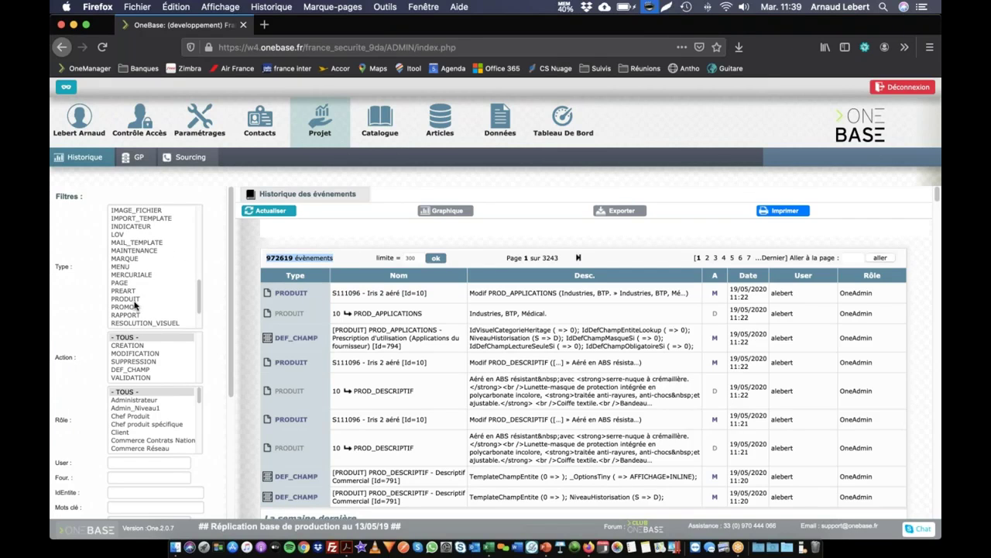
{"action": "scroll", "coordinate": [135, 305], "scroll_direction": "down", "scroll_amount": 5}
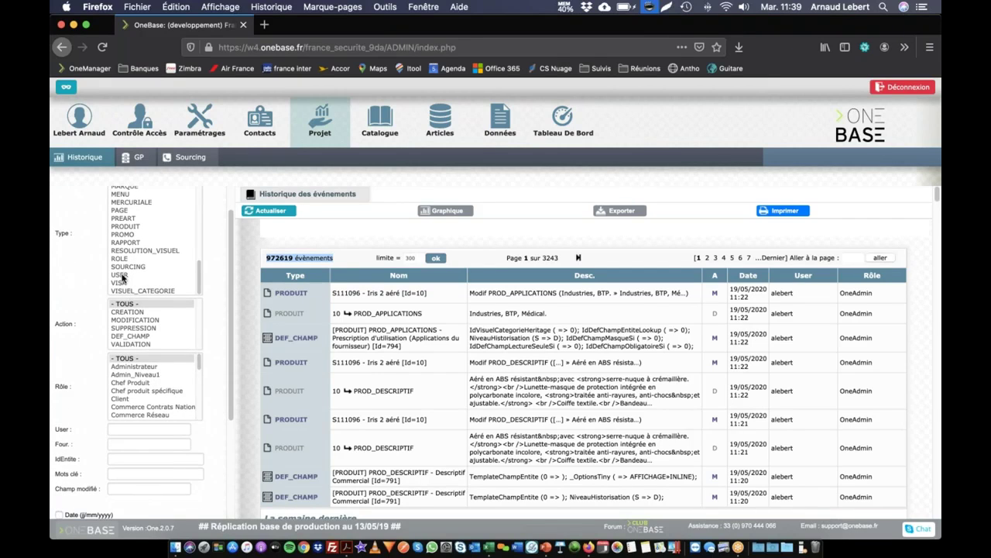
{"action": "scroll", "coordinate": [142, 268], "scroll_direction": "up", "scroll_amount": 3}
{"action": "scroll", "coordinate": [143, 268], "scroll_direction": "up", "scroll_amount": 5}
{"action": "scroll", "coordinate": [131, 269], "scroll_direction": "down", "scroll_amount": 10}
Filter events to Type PRODUIT and Action SUPPRESSION, leaving 30844 deletions from January 2018.
{"action": "left_click", "coordinate": [121, 229]}
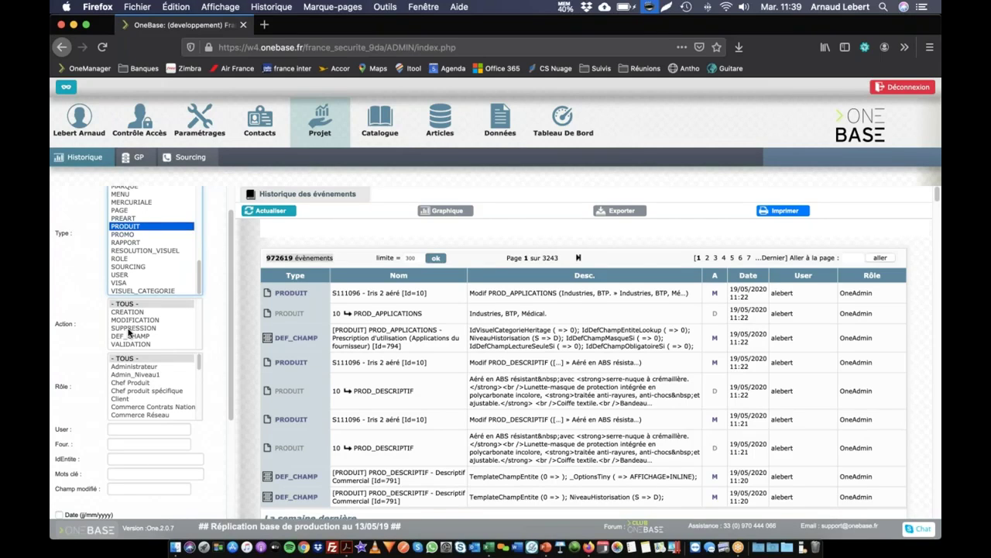
{"action": "left_click", "coordinate": [130, 328]}
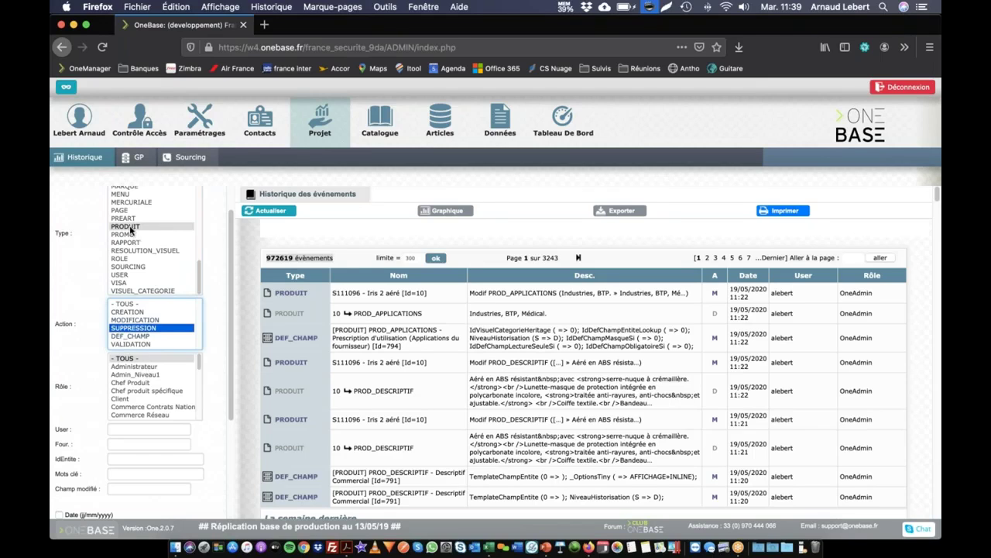
{"action": "scroll", "coordinate": [132, 232], "scroll_direction": "up", "scroll_amount": 2}
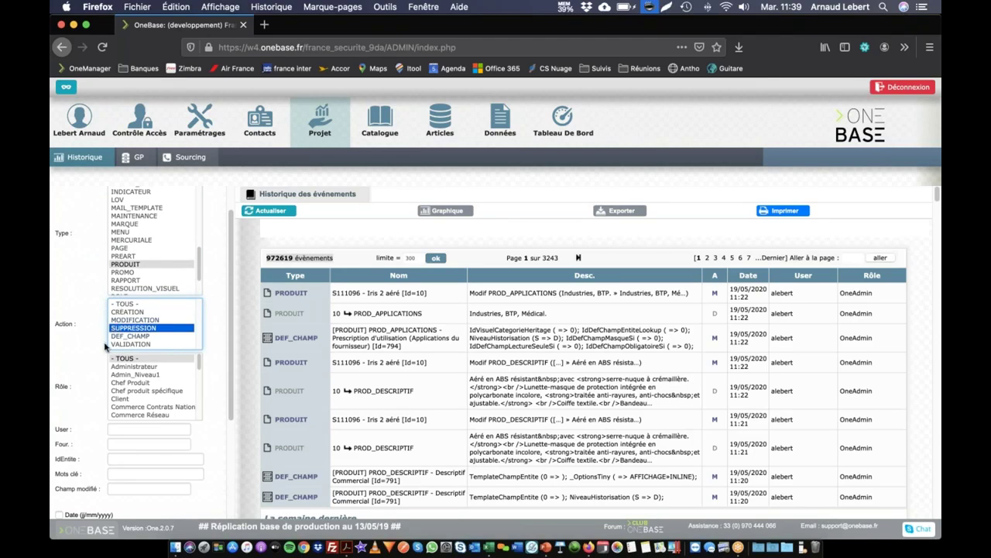
{"action": "scroll", "coordinate": [104, 364], "scroll_direction": "down", "scroll_amount": 5}
{"action": "left_click", "coordinate": [197, 509]}
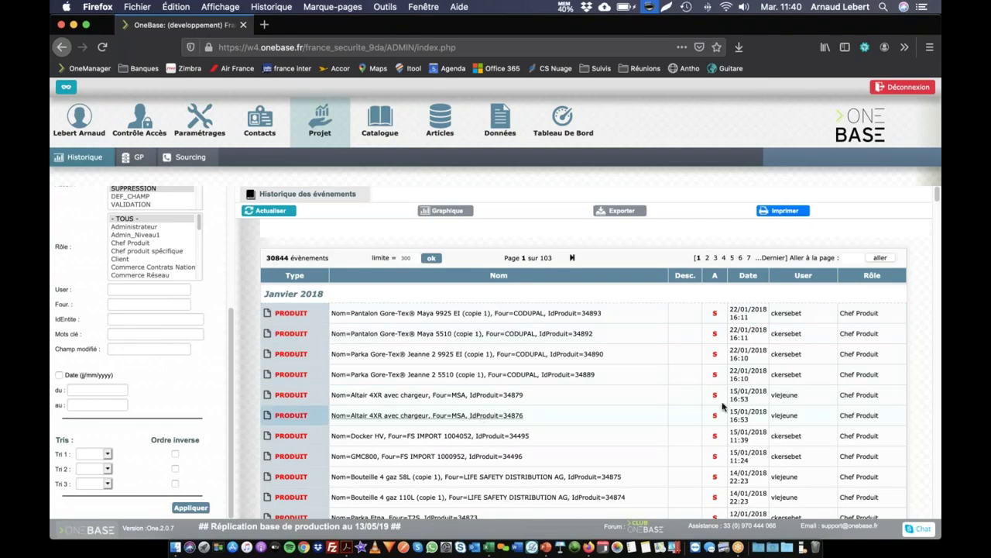
{"action": "scroll", "coordinate": [784, 478], "scroll_direction": "down", "scroll_amount": 5}
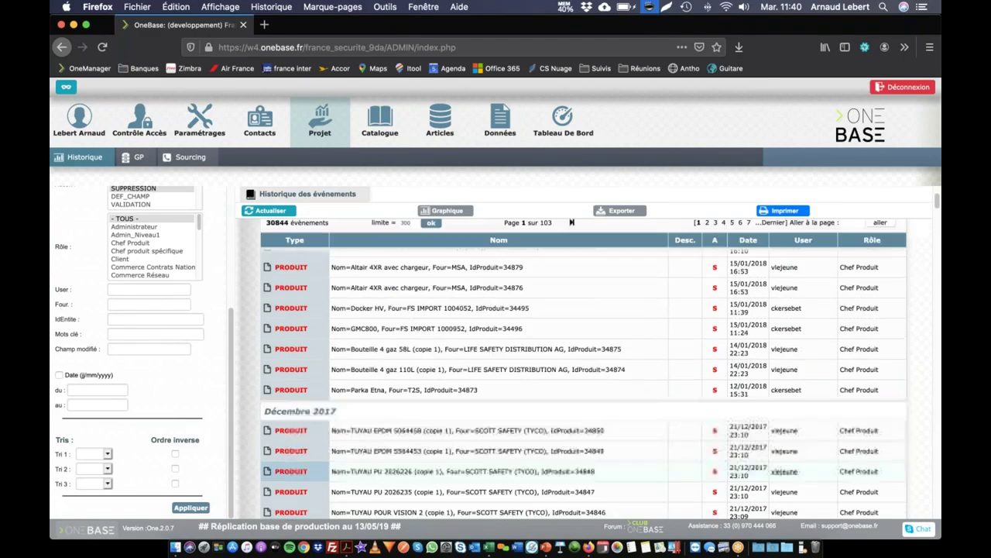
{"action": "scroll", "coordinate": [786, 498], "scroll_direction": "up", "scroll_amount": 5}
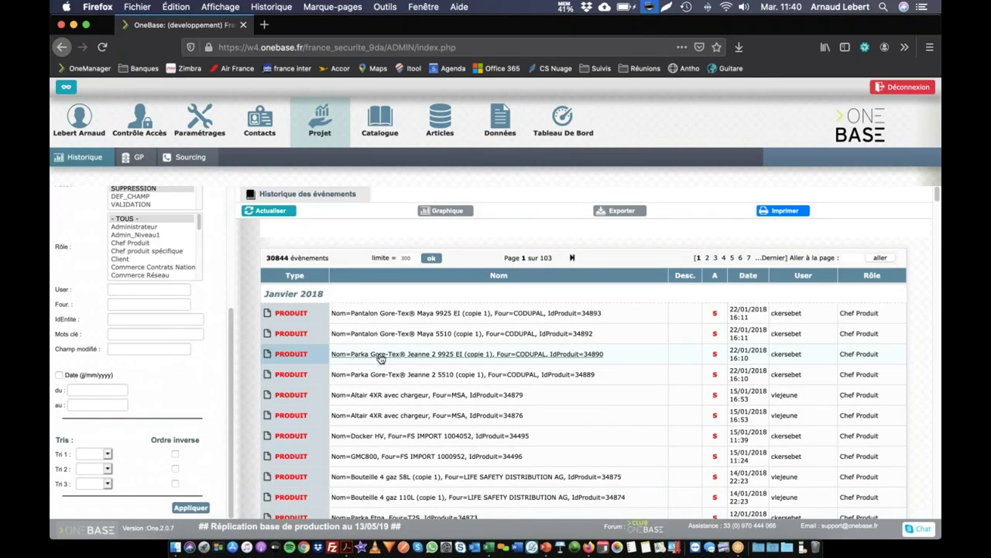
{"action": "right_click", "coordinate": [380, 356]}
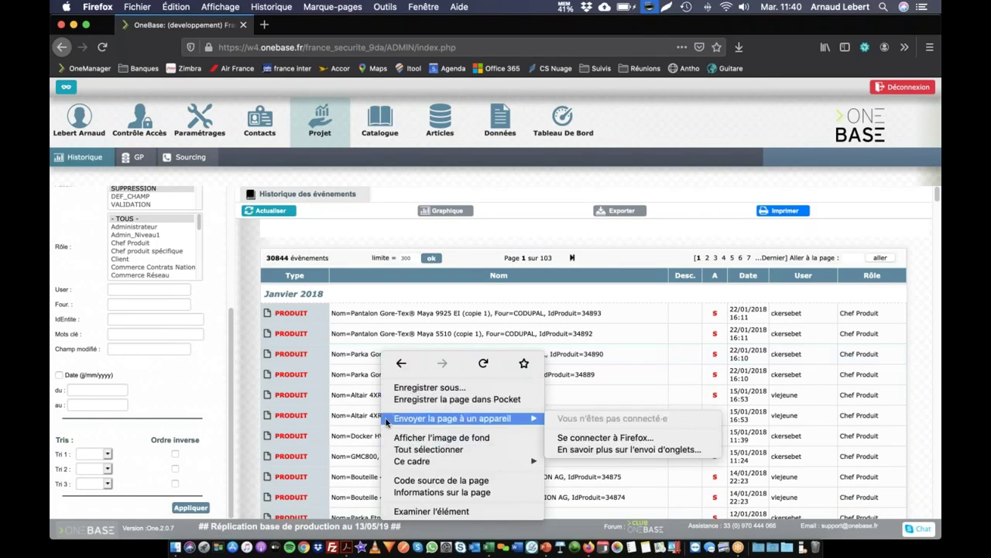
{"action": "left_click", "coordinate": [363, 417]}
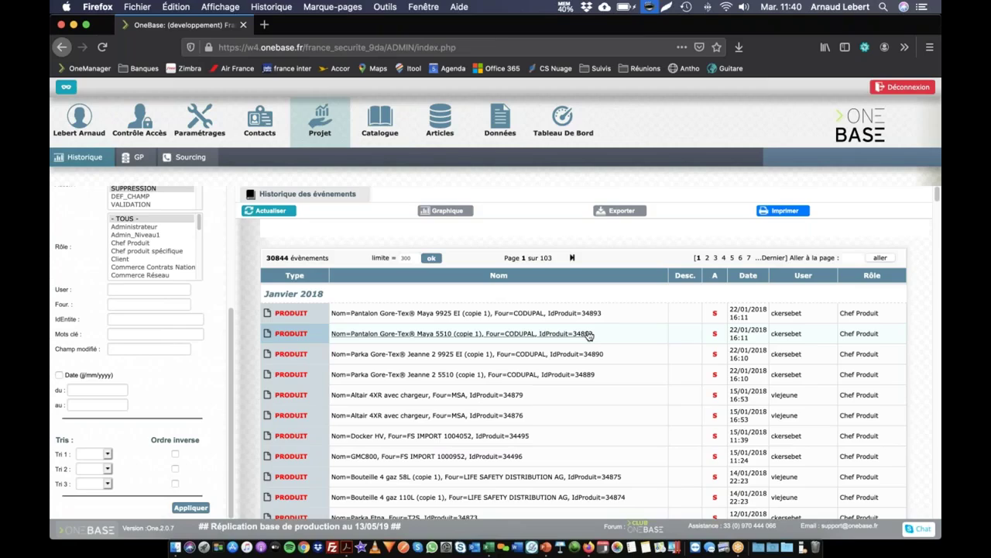
Copy product ID 34892 and reset the Action and Type filters to all.
{"action": "double_click", "coordinate": [577, 336]}
{"action": "key", "text": "super+c"}
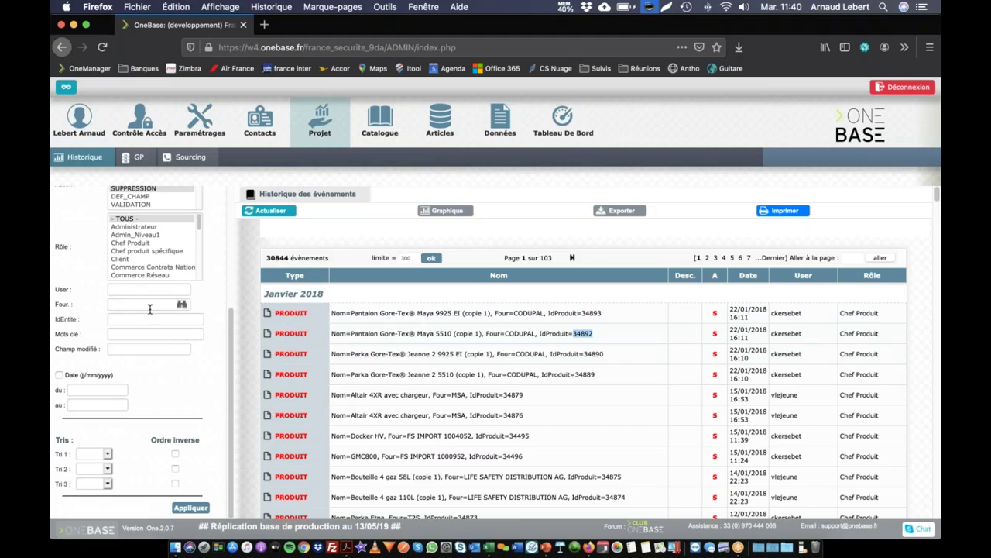
{"action": "scroll", "coordinate": [182, 304], "scroll_direction": "up", "scroll_amount": 1}
{"action": "scroll", "coordinate": [133, 315], "scroll_direction": "up", "scroll_amount": 3}
{"action": "left_click", "coordinate": [139, 275]}
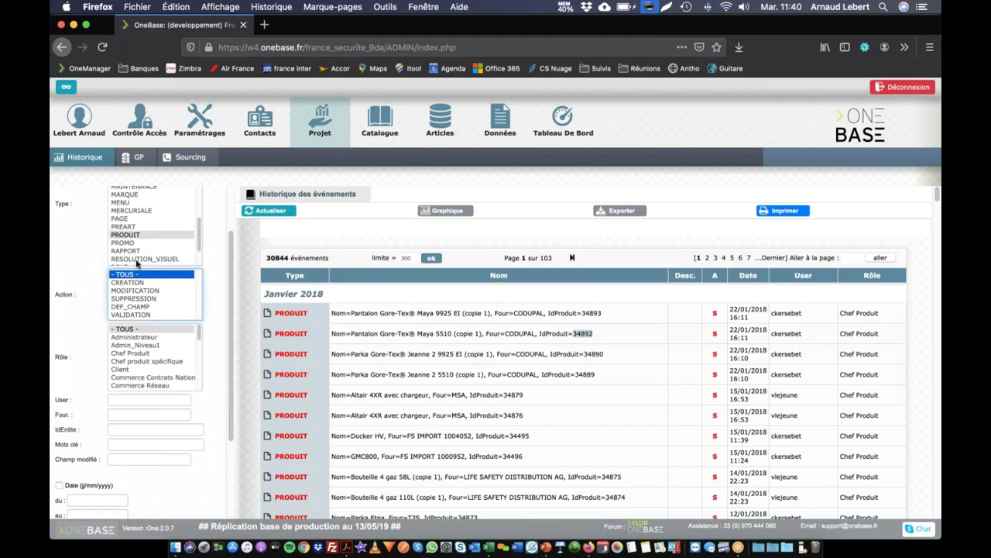
{"action": "scroll", "coordinate": [140, 225], "scroll_direction": "up", "scroll_amount": 3}
{"action": "scroll", "coordinate": [140, 226], "scroll_direction": "up", "scroll_amount": 5}
{"action": "left_click", "coordinate": [143, 210]}
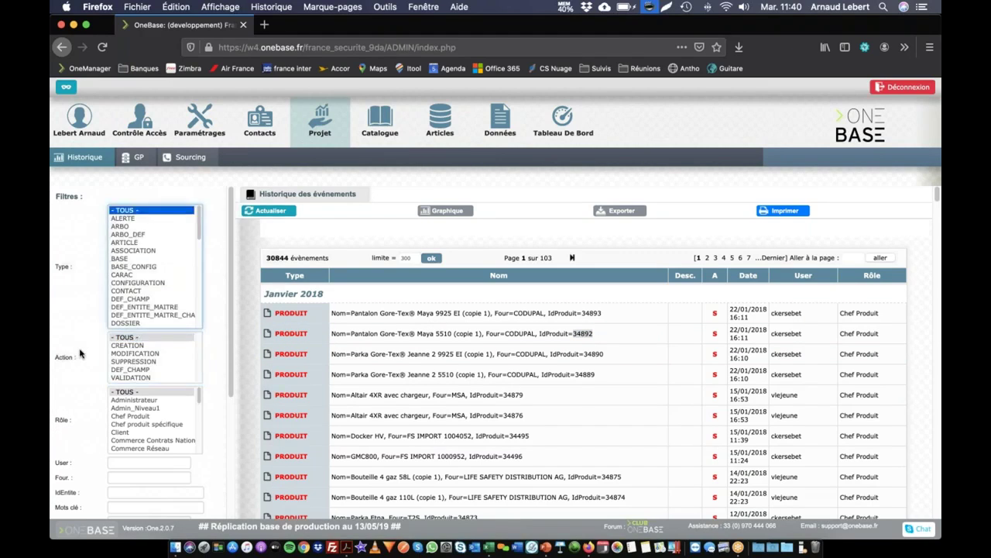
{"action": "scroll", "coordinate": [81, 354], "scroll_direction": "down", "scroll_amount": 1}
{"action": "scroll", "coordinate": [80, 354], "scroll_direction": "down", "scroll_amount": 4}
Filter by IdEntite 34892 to show its 6 events, then empty the IdEntite field.
{"action": "left_click", "coordinate": [121, 404]}
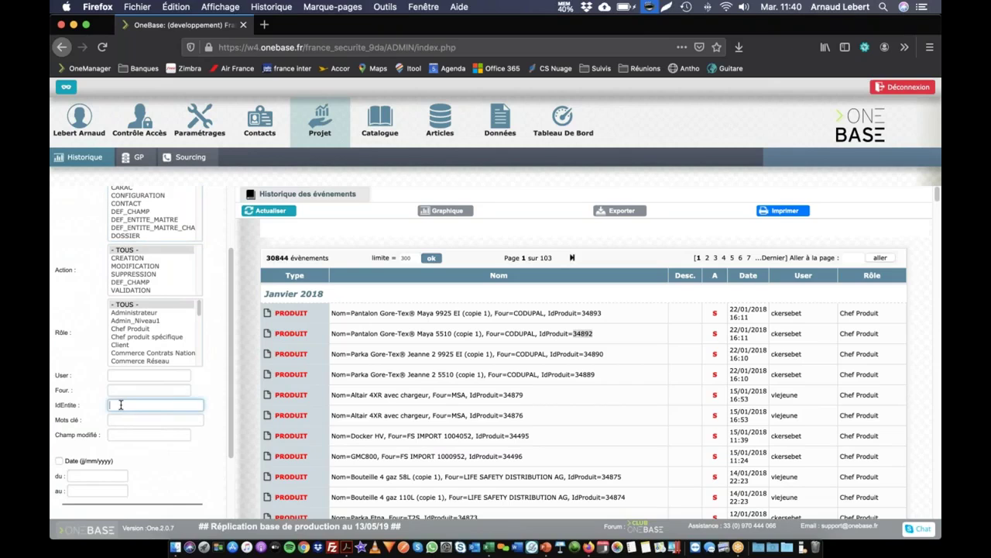
{"action": "key", "text": "super+v"}
{"action": "scroll", "coordinate": [161, 481], "scroll_direction": "down", "scroll_amount": 5}
{"action": "left_click", "coordinate": [191, 508]}
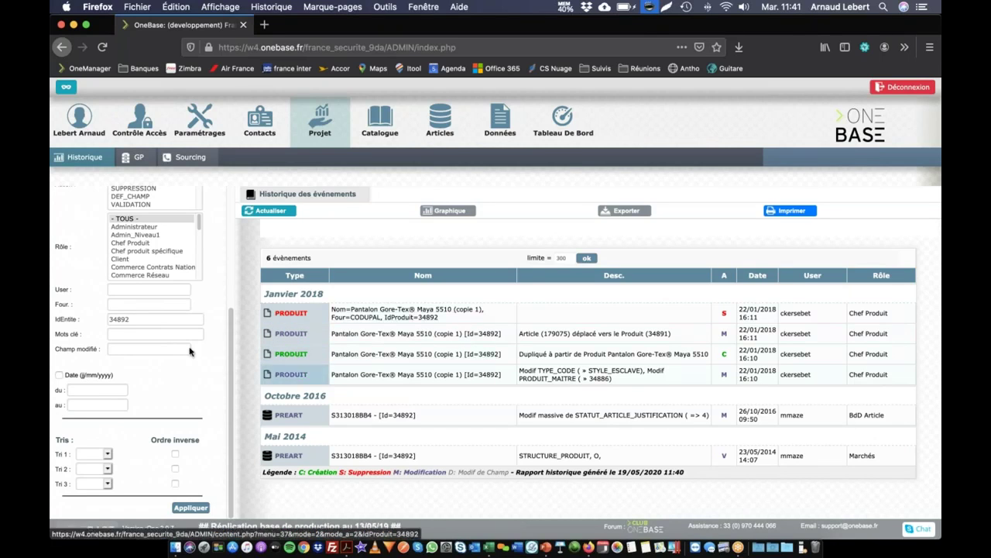
{"action": "left_click_drag", "start_coordinate": [147, 317], "coordinate": [113, 312]}
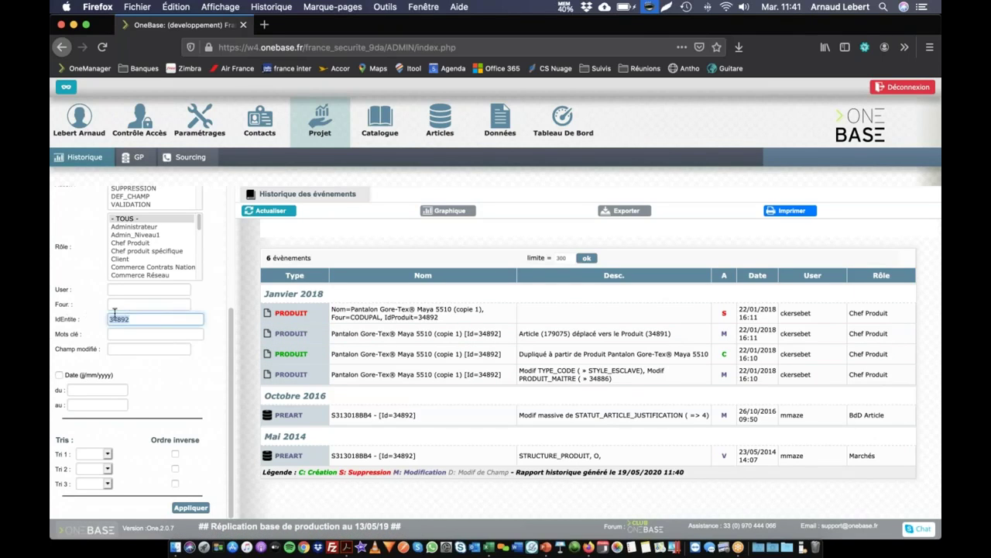
{"action": "key", "text": "BackSpace"}
{"action": "scroll", "coordinate": [131, 310], "scroll_direction": "up", "scroll_amount": 5}
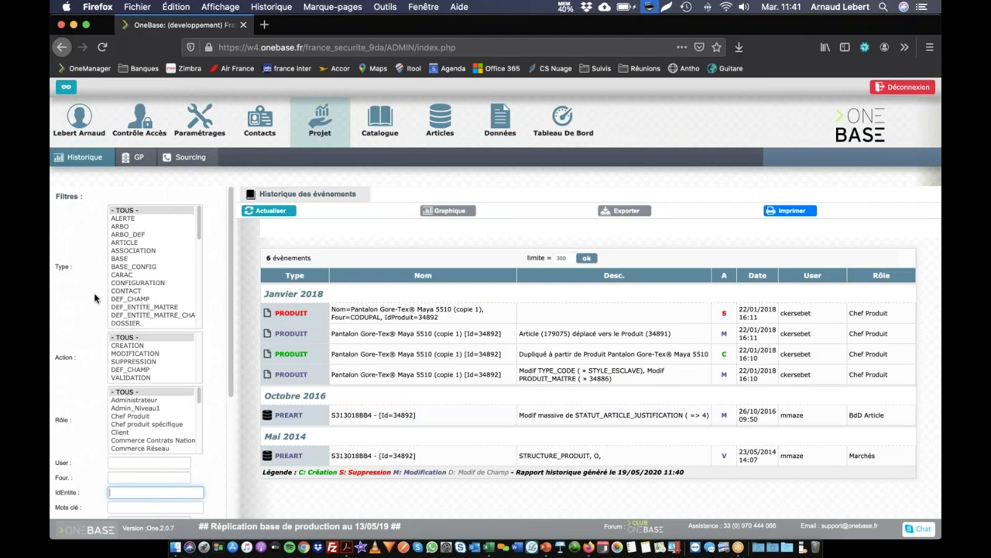
Multi-select BASE_CONFIG, DOSSIER, DEF_CHAMP, CARAC, ARTICLE and ARBO event types, then reset to '- TOUS -'.
{"action": "left_click", "coordinate": [136, 266]}
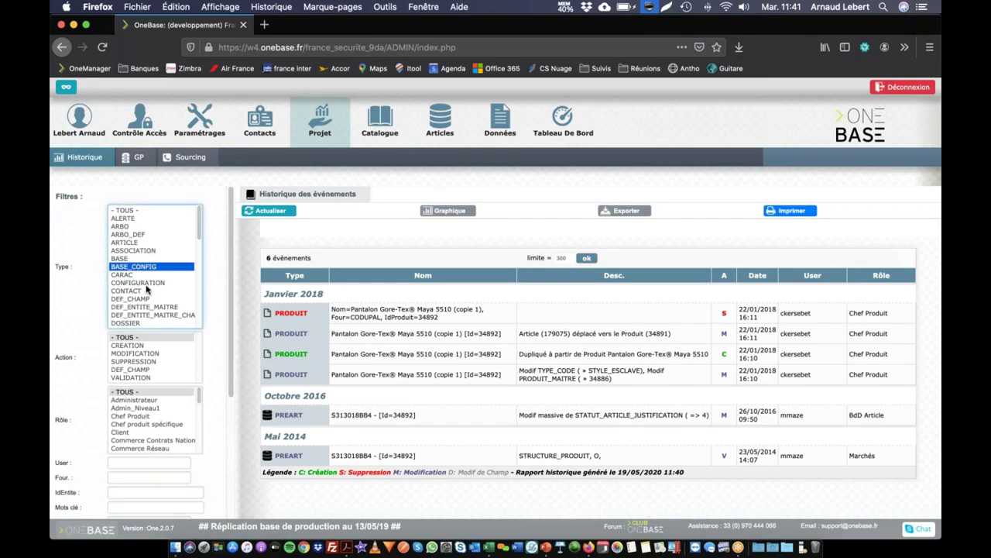
{"action": "left_click", "coordinate": [132, 324], "text": "super"}
{"action": "left_click", "coordinate": [139, 299], "text": "super"}
{"action": "left_click", "coordinate": [141, 275], "text": "super"}
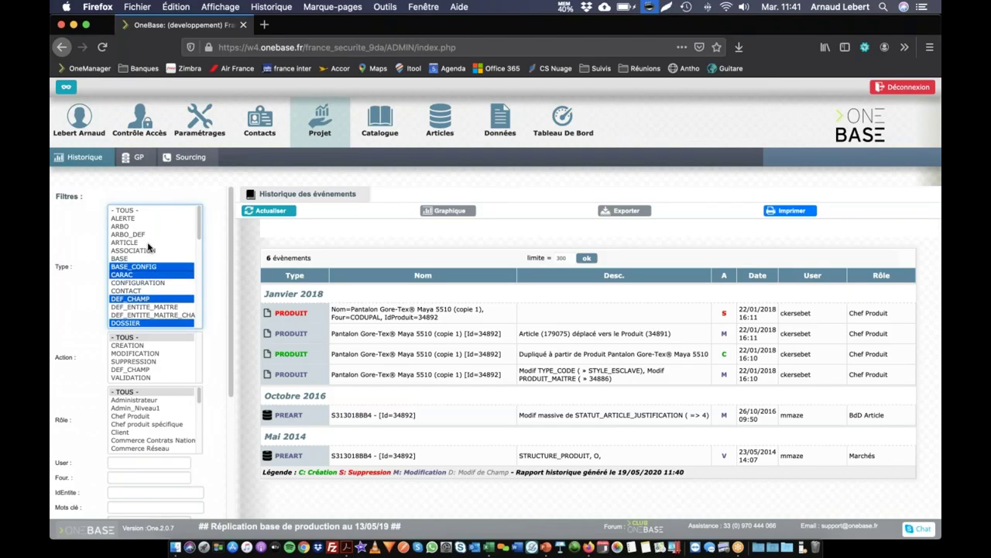
{"action": "left_click", "coordinate": [150, 242], "text": "super"}
{"action": "left_click", "coordinate": [157, 227], "text": "super"}
{"action": "left_click", "coordinate": [148, 210]}
{"action": "scroll", "coordinate": [156, 228], "scroll_direction": "down", "scroll_amount": 5}
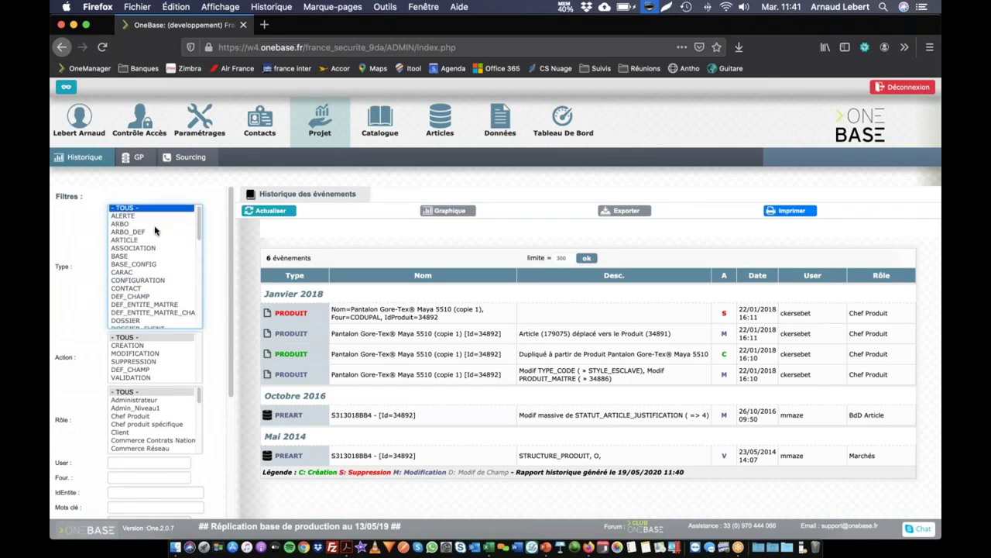
{"action": "scroll", "coordinate": [156, 241], "scroll_direction": "down", "scroll_amount": 8}
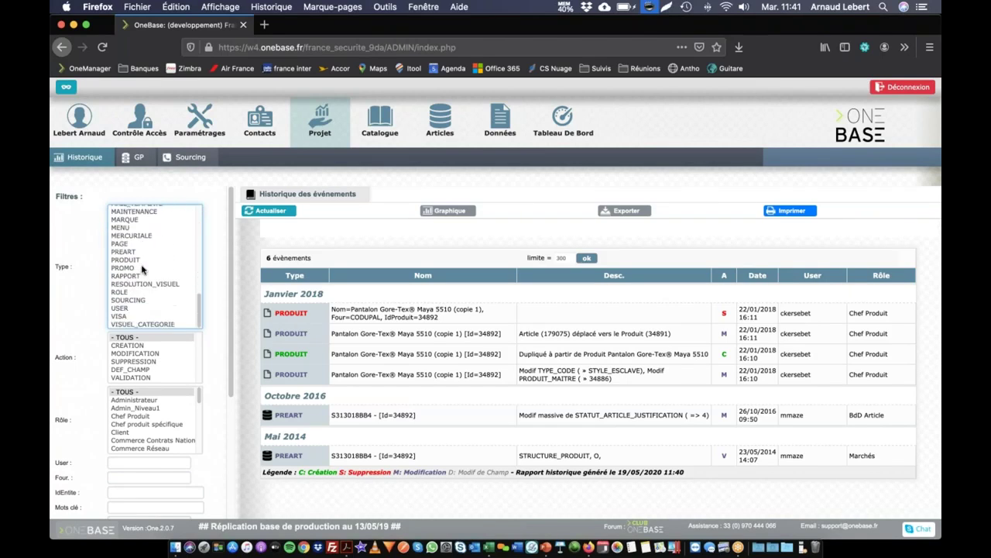
Select ROLE and USER event types, then keep only PREART.
{"action": "left_click", "coordinate": [126, 294]}
{"action": "left_click", "coordinate": [137, 308], "text": "super"}
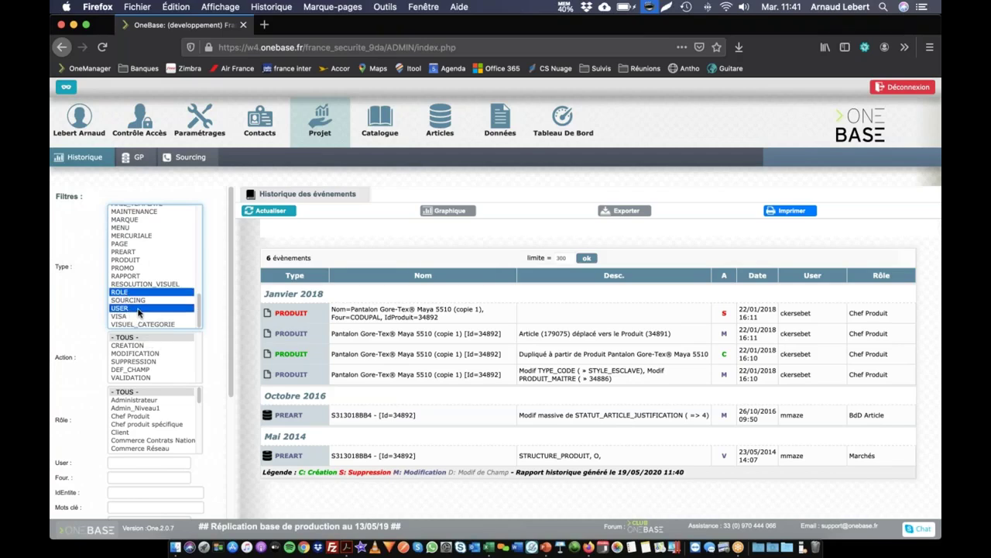
{"action": "left_click", "coordinate": [86, 305]}
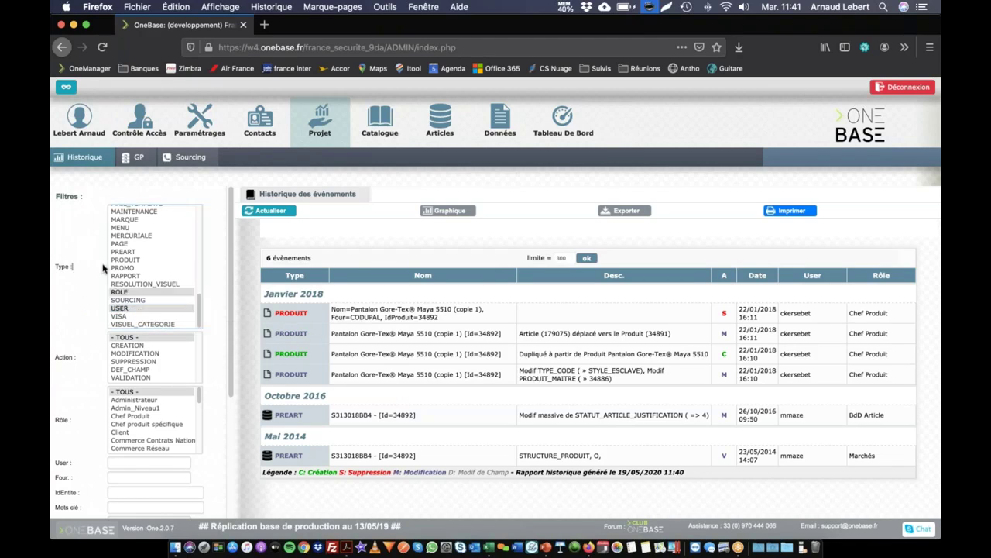
{"action": "left_click", "coordinate": [163, 253]}
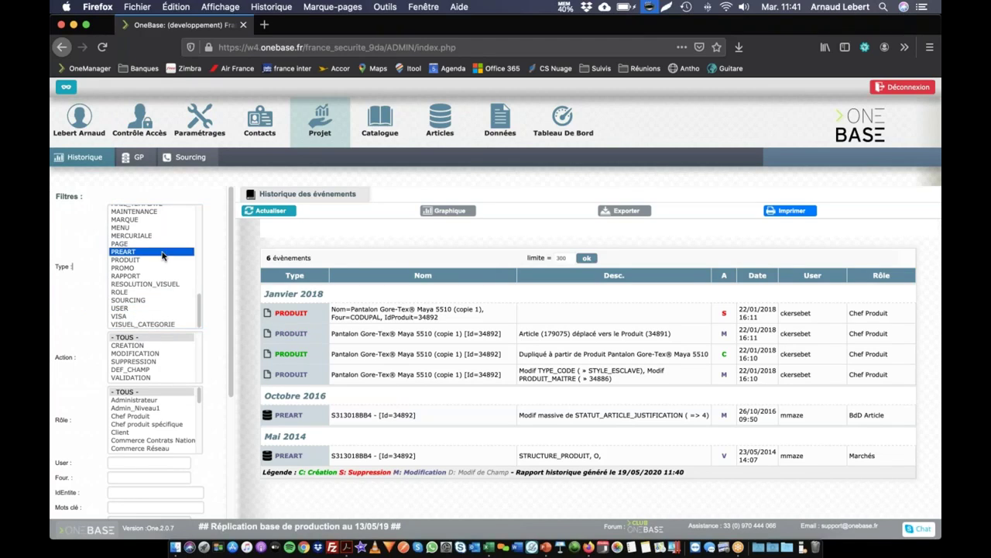
Try CREATION, MODIFICATION, SUPPRESSION and VALIDATION actions, then reset Action and Type to '- TOUS -'.
{"action": "left_click", "coordinate": [133, 346]}
{"action": "left_click", "coordinate": [132, 354], "text": "super"}
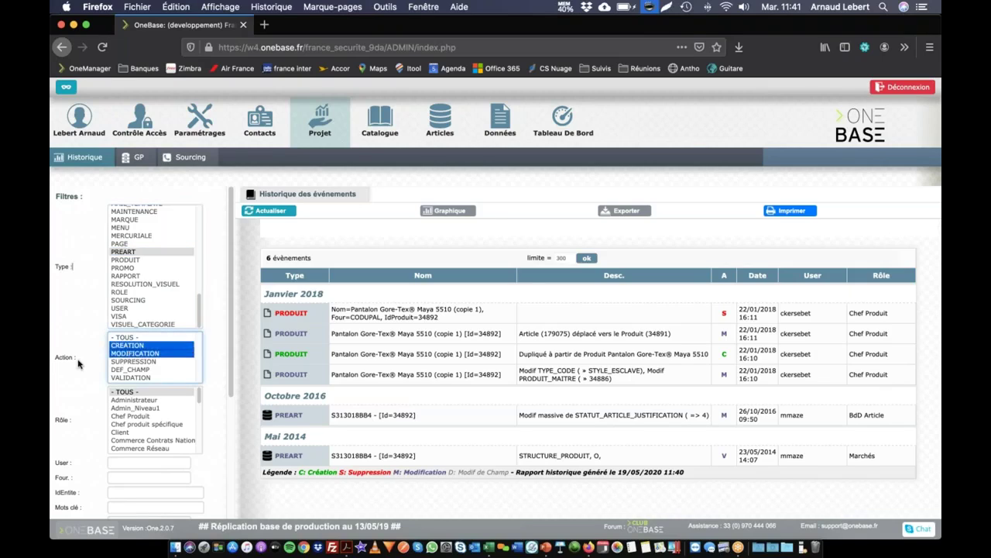
{"action": "left_click", "coordinate": [78, 361]}
{"action": "left_click", "coordinate": [138, 362]}
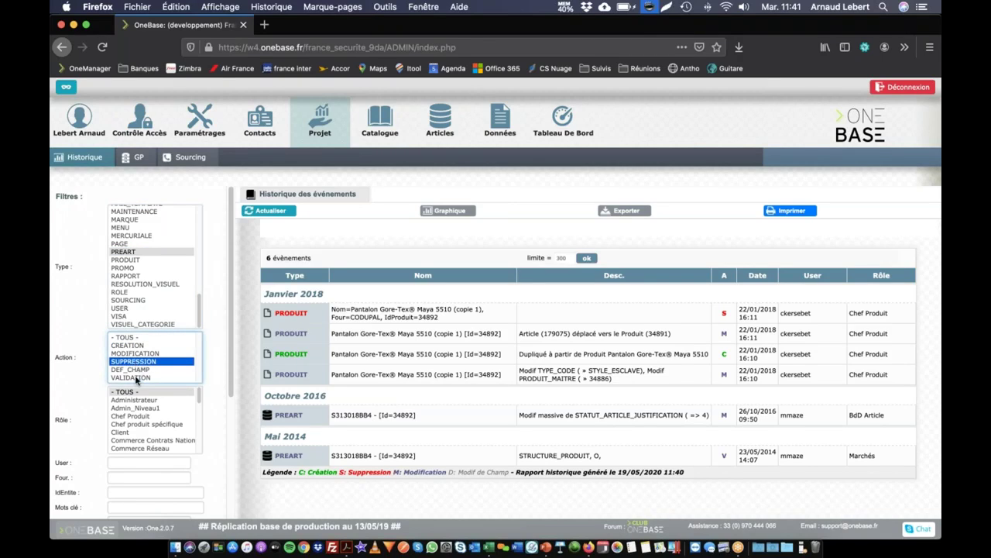
{"action": "left_click", "coordinate": [136, 378], "text": "super"}
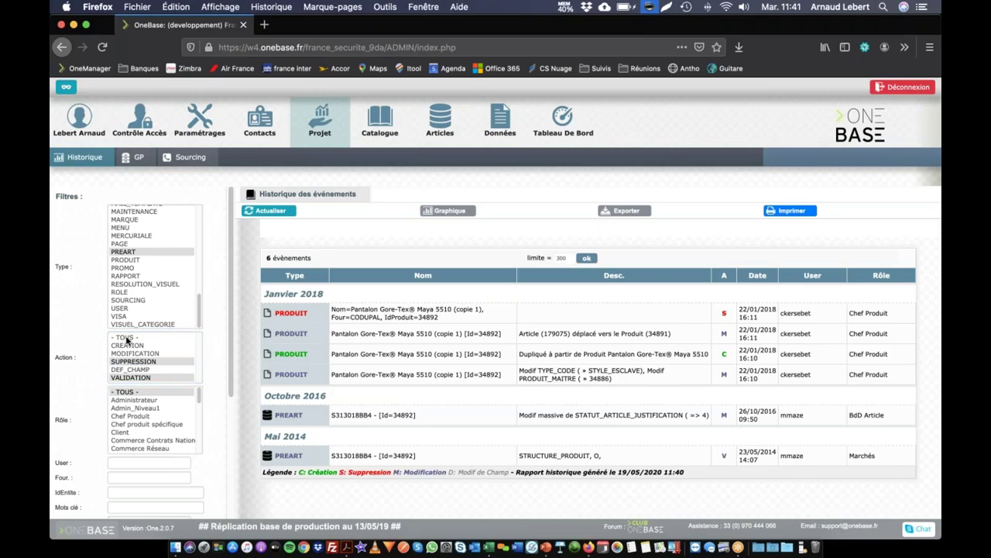
{"action": "left_click", "coordinate": [126, 339]}
{"action": "scroll", "coordinate": [140, 235], "scroll_direction": "up", "scroll_amount": 10}
{"action": "left_click", "coordinate": [134, 210]}
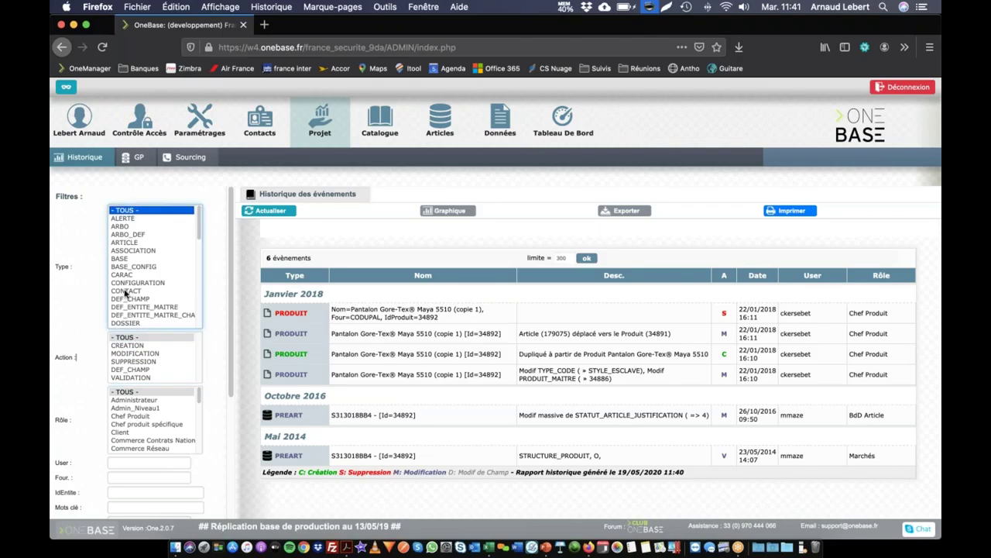
{"action": "scroll", "coordinate": [101, 325], "scroll_direction": "down", "scroll_amount": 3}
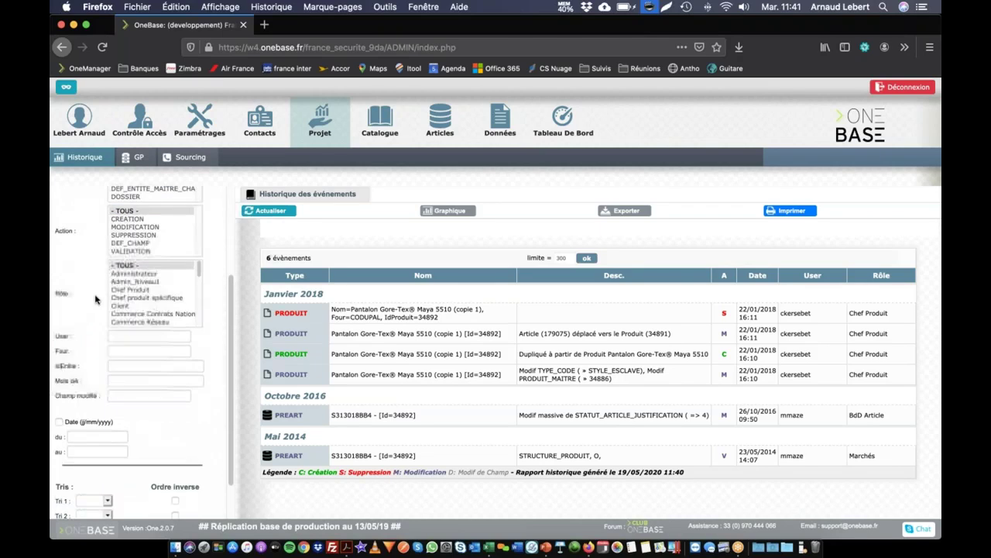
Apply the Administrateur role filter, narrowing the history to 30466 events over 102 pages.
{"action": "left_click", "coordinate": [146, 274]}
{"action": "scroll", "coordinate": [147, 484], "scroll_direction": "down", "scroll_amount": 1}
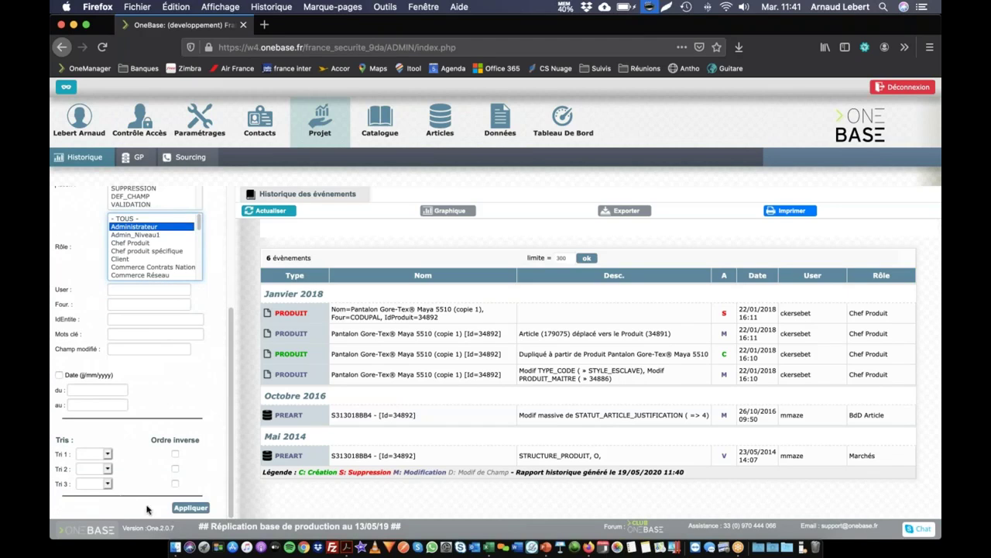
{"action": "left_click", "coordinate": [190, 508]}
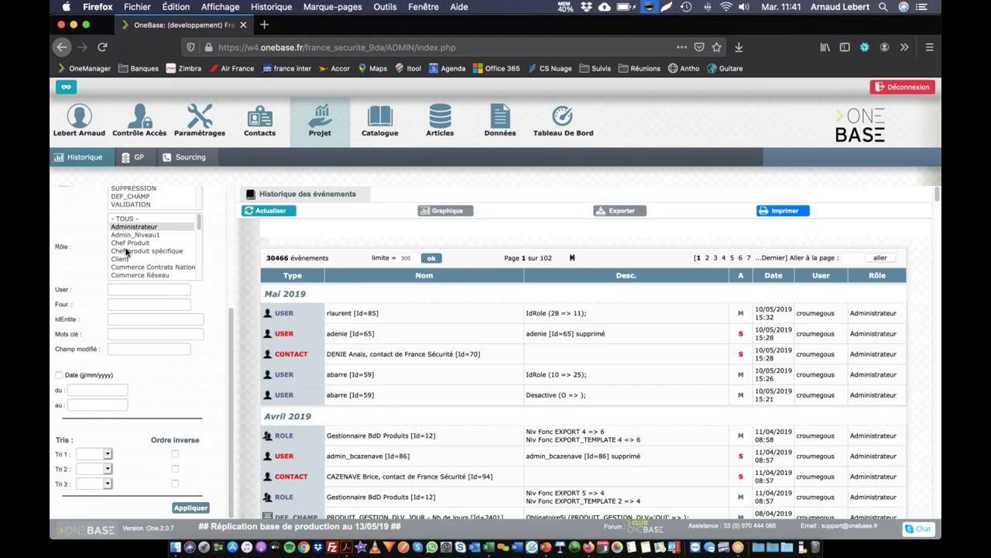
{"action": "scroll", "coordinate": [87, 263], "scroll_direction": "up", "scroll_amount": 5}
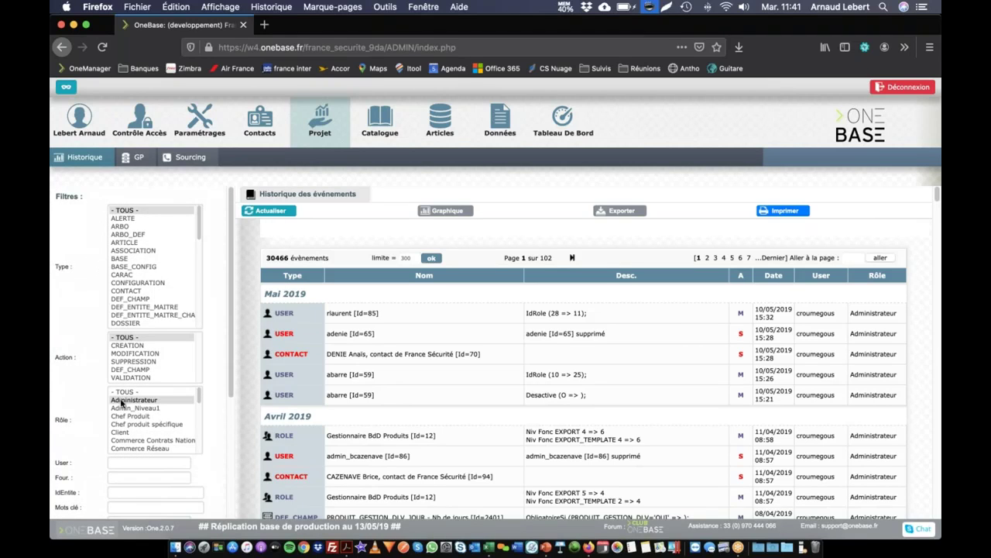
Narrow the Administrateur events to type DEF_CHAMP, leaving 1568 events.
{"action": "left_click", "coordinate": [124, 301]}
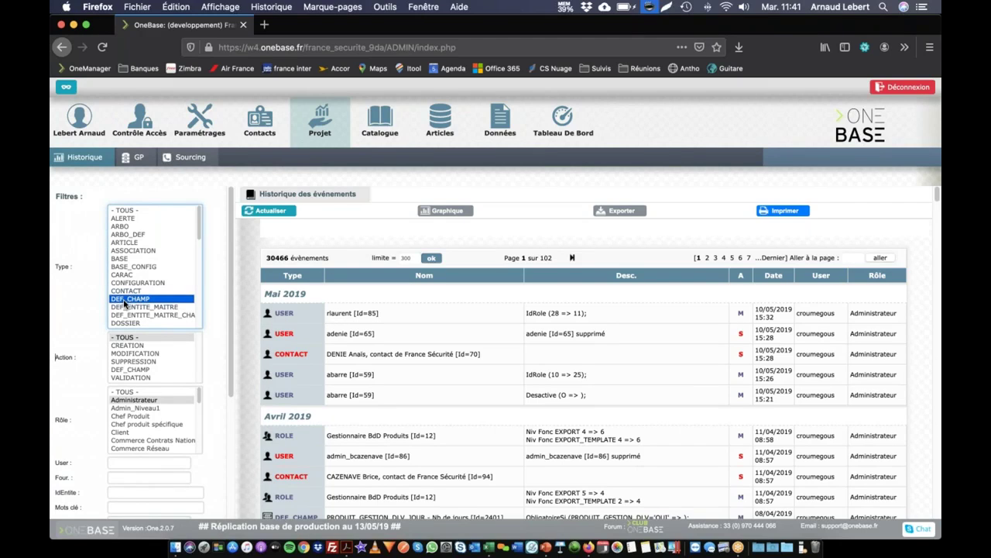
{"action": "scroll", "coordinate": [82, 312], "scroll_direction": "down", "scroll_amount": 5}
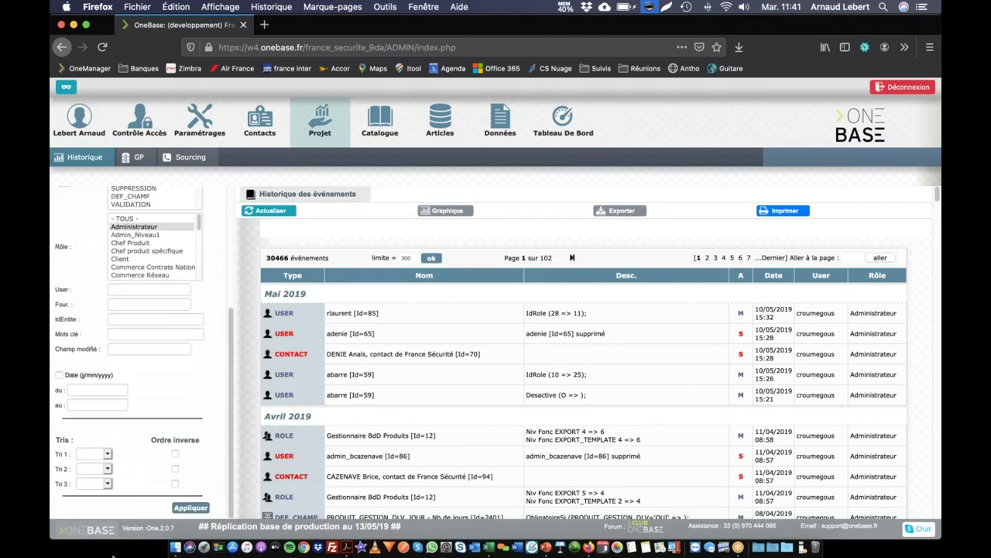
{"action": "left_click", "coordinate": [190, 508]}
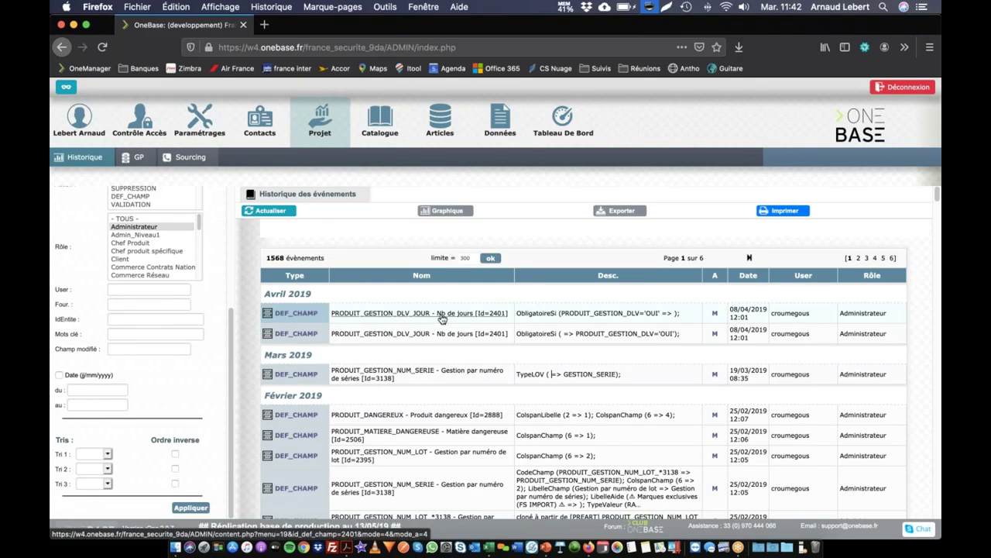
Inspect the field name PRODUIT_GESTION_DLV in the first event's description.
{"action": "double_click", "coordinate": [628, 312]}
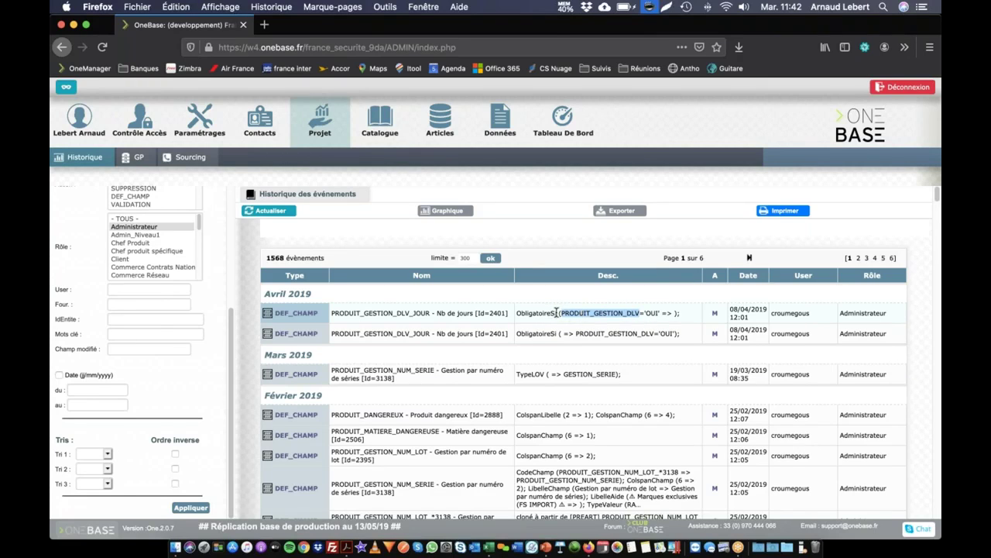
{"action": "left_click", "coordinate": [634, 320]}
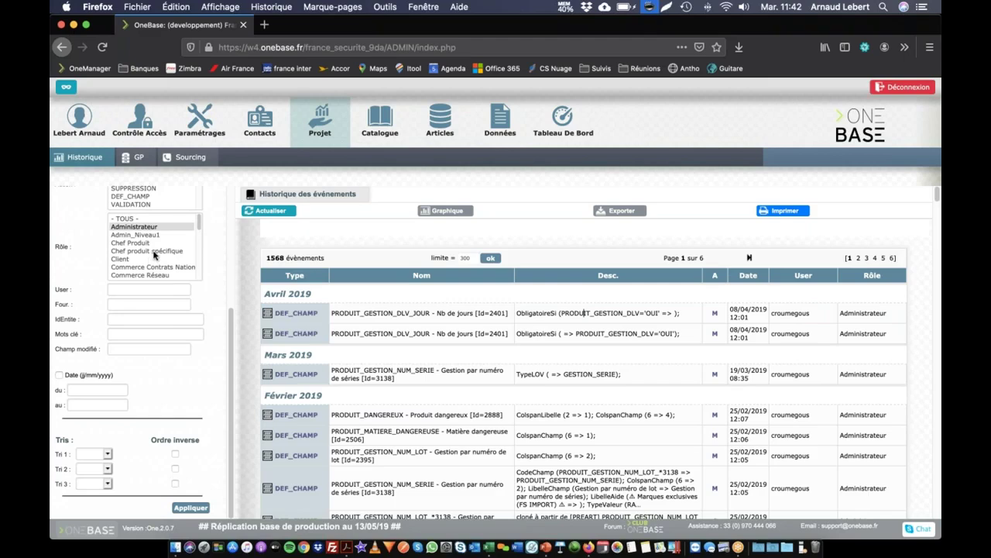
{"action": "scroll", "coordinate": [153, 247], "scroll_direction": "up", "scroll_amount": 1}
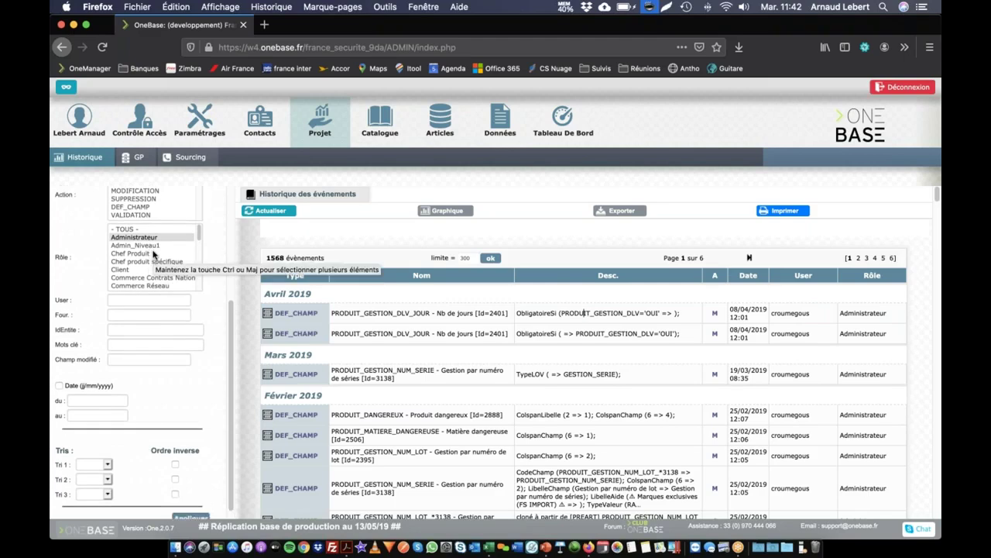
{"action": "left_click", "coordinate": [153, 234]}
{"action": "left_click", "coordinate": [133, 305]}
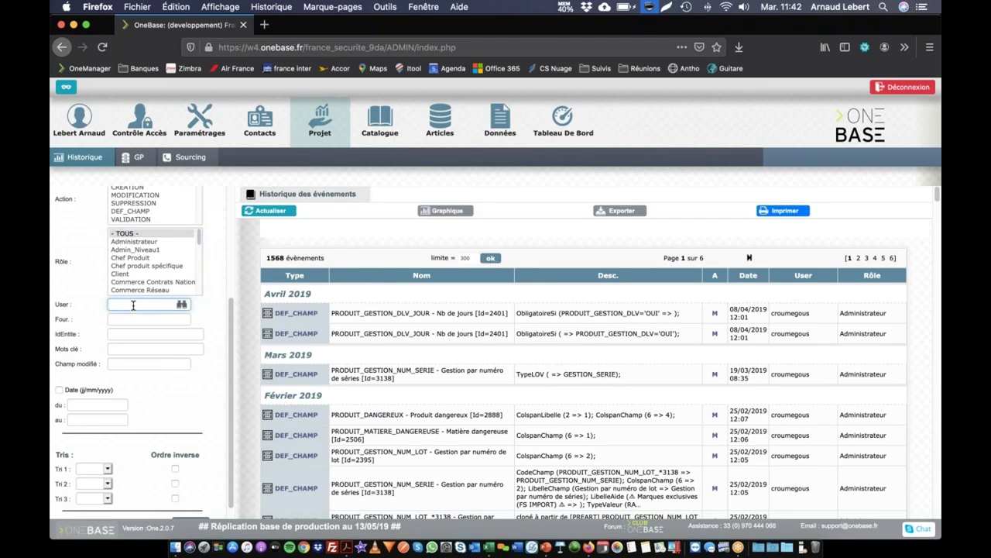
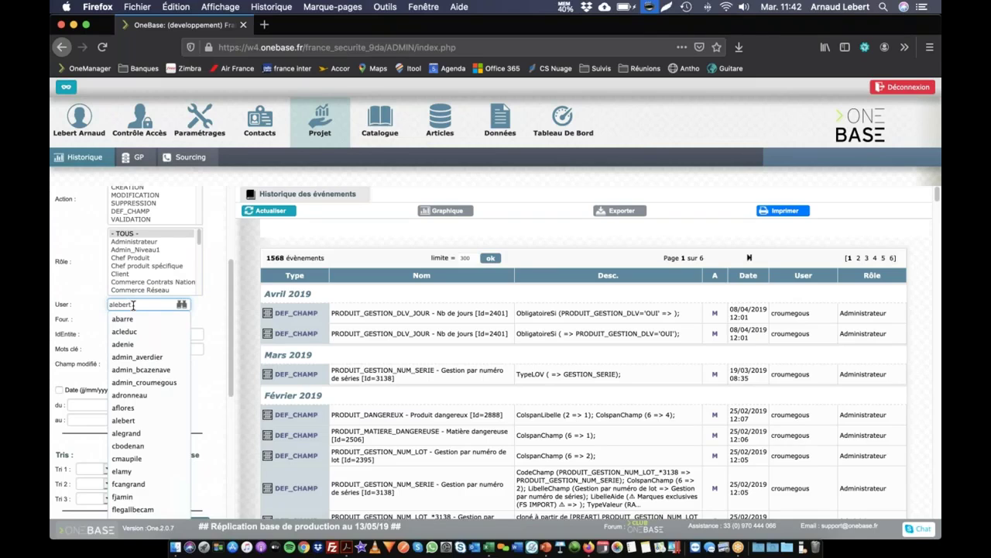
{"action": "left_click", "coordinate": [127, 320]}
{"action": "scroll", "coordinate": [170, 482], "scroll_direction": "down", "scroll_amount": 2}
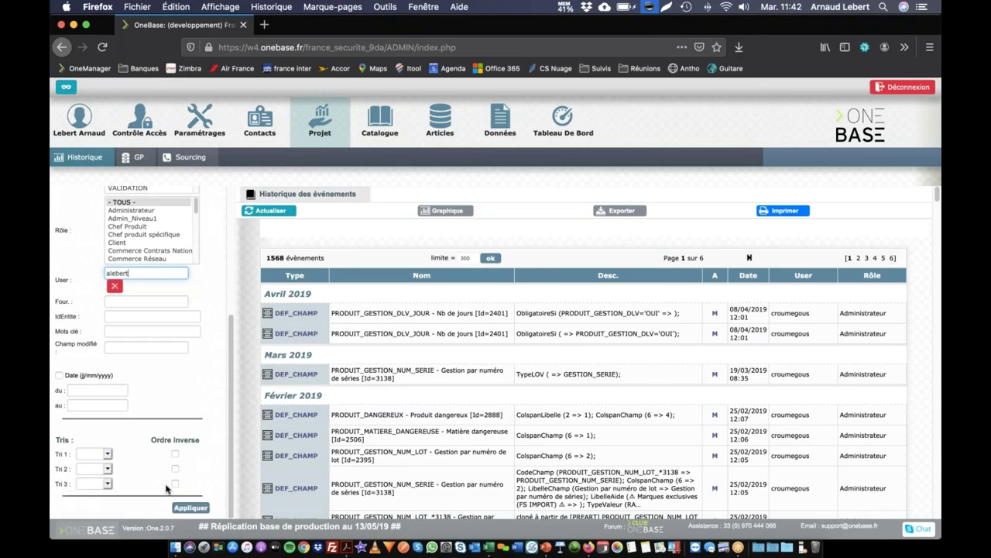
{"action": "left_click", "coordinate": [190, 507]}
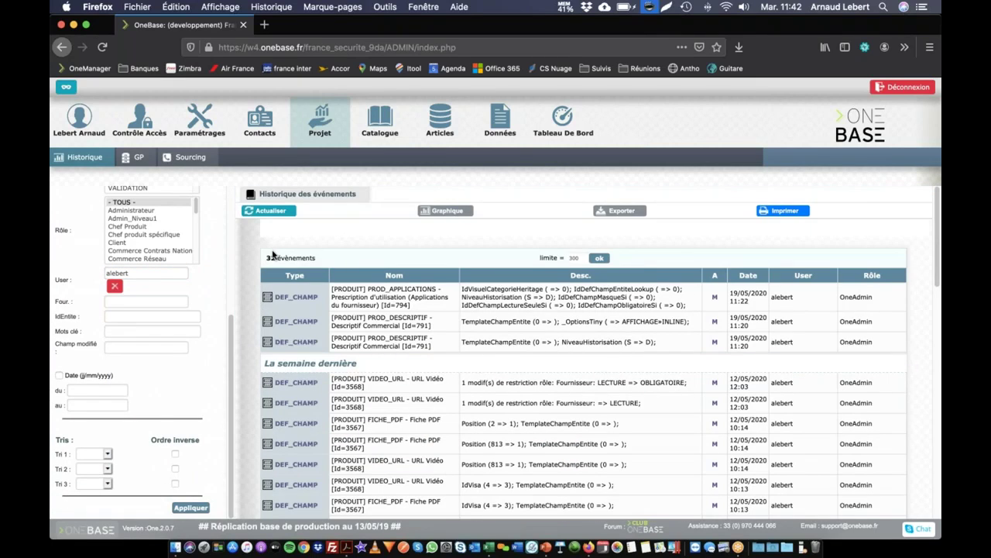
{"action": "left_click", "coordinate": [115, 286]}
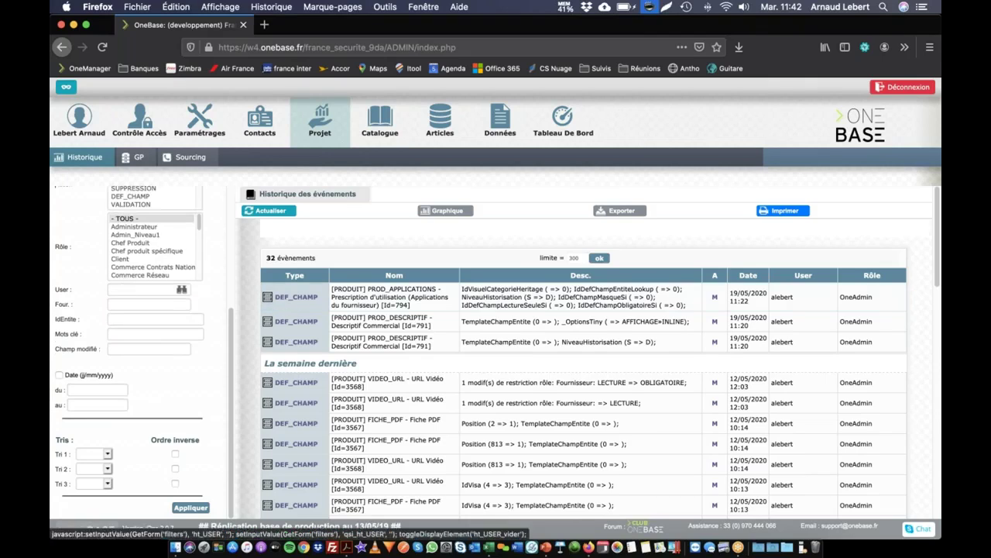
{"action": "left_click", "coordinate": [124, 304]}
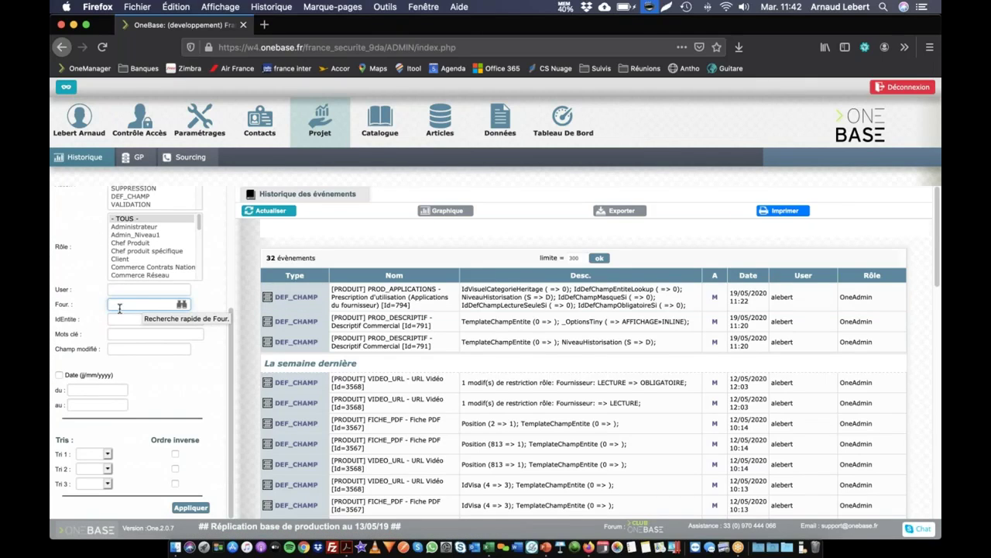
{"action": "left_click", "coordinate": [152, 319]}
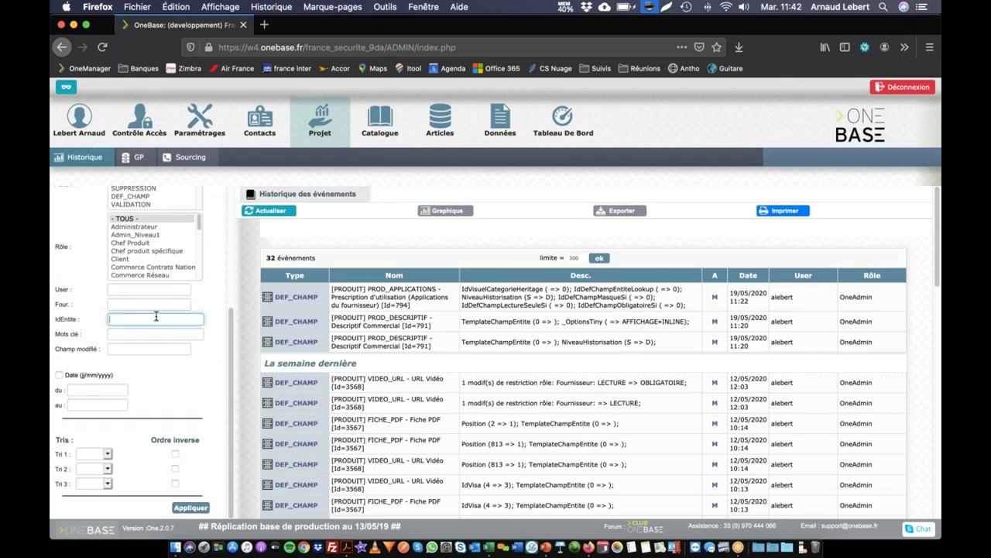
Reload the history tab, then duplicate it into a second tab on product Iris 2 (Id 16).
{"action": "right_click", "coordinate": [195, 28]}
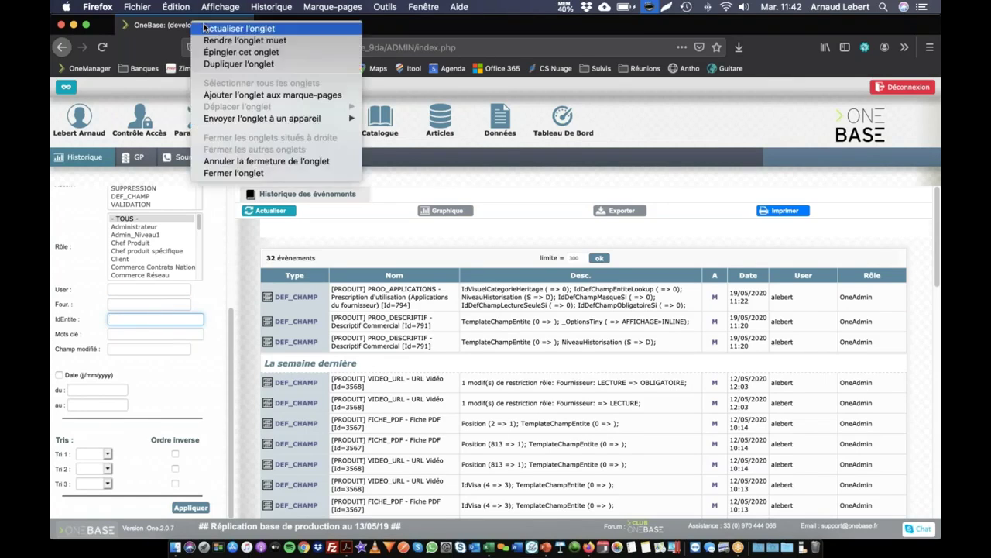
{"action": "left_click", "coordinate": [200, 28]}
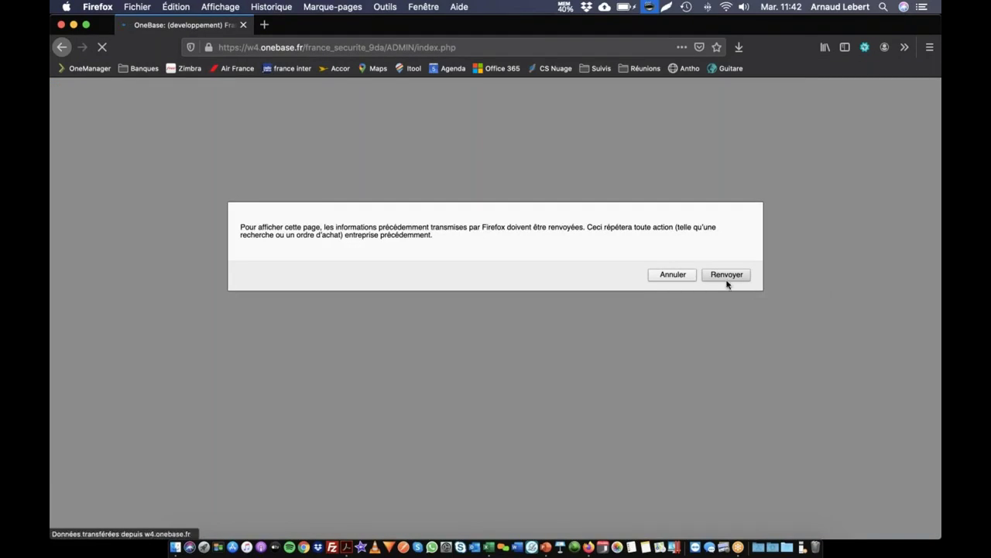
{"action": "left_click", "coordinate": [671, 276]}
{"action": "right_click", "coordinate": [157, 29]}
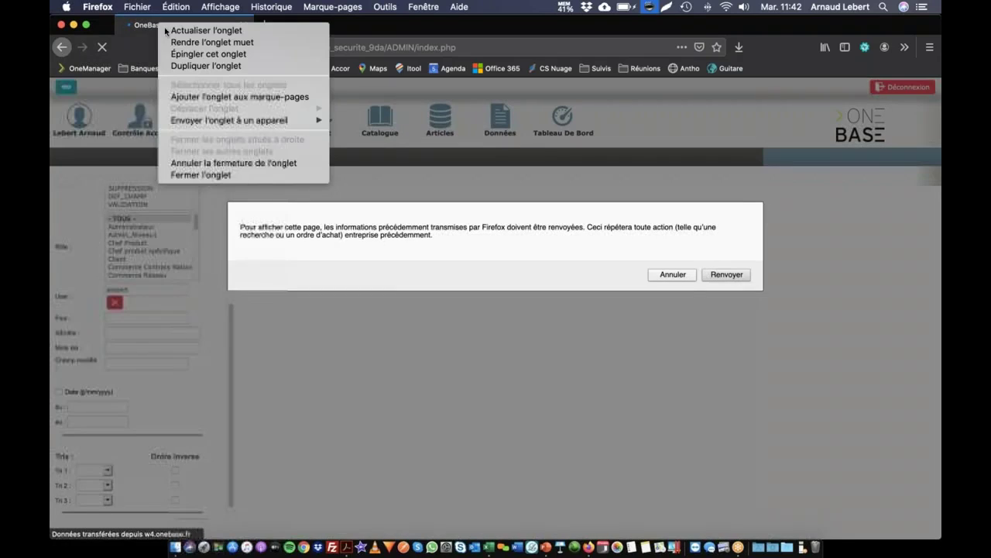
{"action": "left_click", "coordinate": [203, 68]}
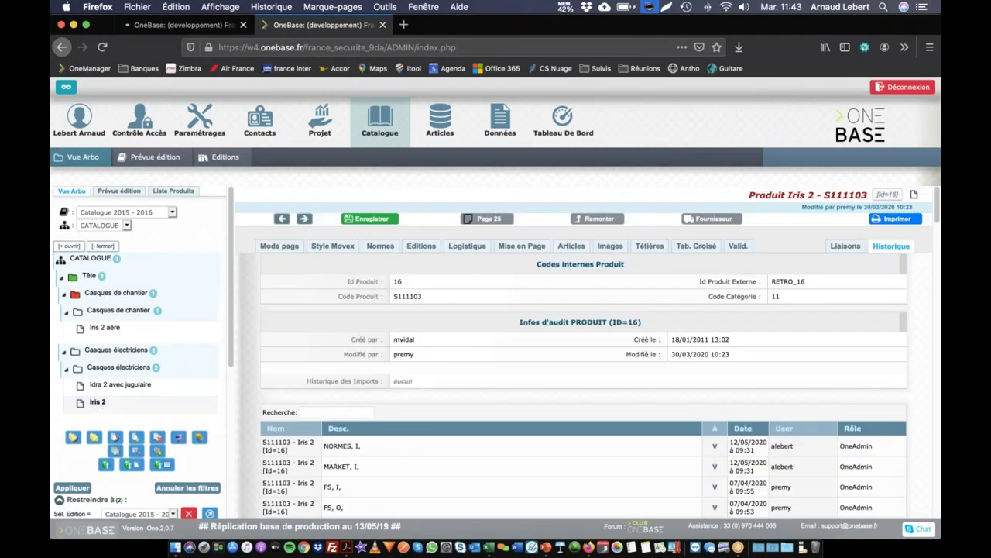
{"action": "left_click_drag", "start_coordinate": [883, 194], "coordinate": [900, 198]}
Back on the history tab, decline resending the form and clear the User filter.
{"action": "left_click", "coordinate": [184, 25]}
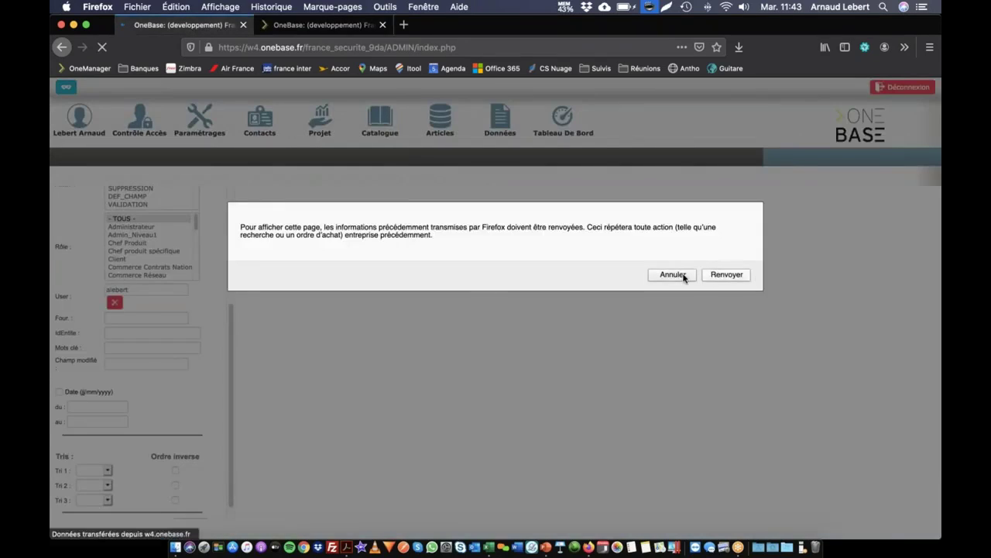
{"action": "left_click", "coordinate": [673, 275]}
{"action": "left_click", "coordinate": [115, 302]}
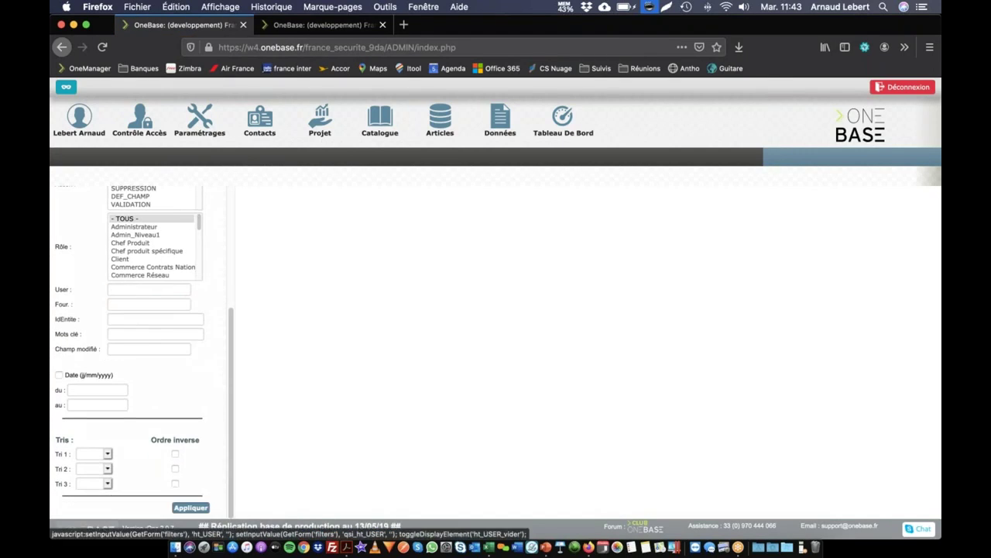
Restrict events to type PRODUIT for entity 16, listing 108 Iris 2 changes, then erase the entity id.
{"action": "left_click", "coordinate": [130, 321]}
{"action": "scroll", "coordinate": [143, 292], "scroll_direction": "up", "scroll_amount": 4}
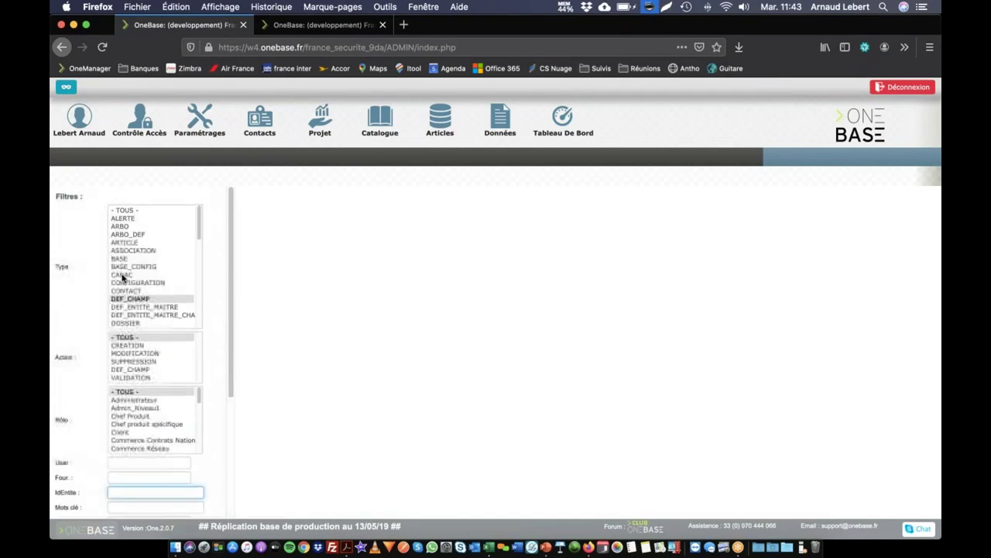
{"action": "scroll", "coordinate": [134, 281], "scroll_direction": "down", "scroll_amount": 3}
{"action": "scroll", "coordinate": [133, 281], "scroll_direction": "down", "scroll_amount": 5}
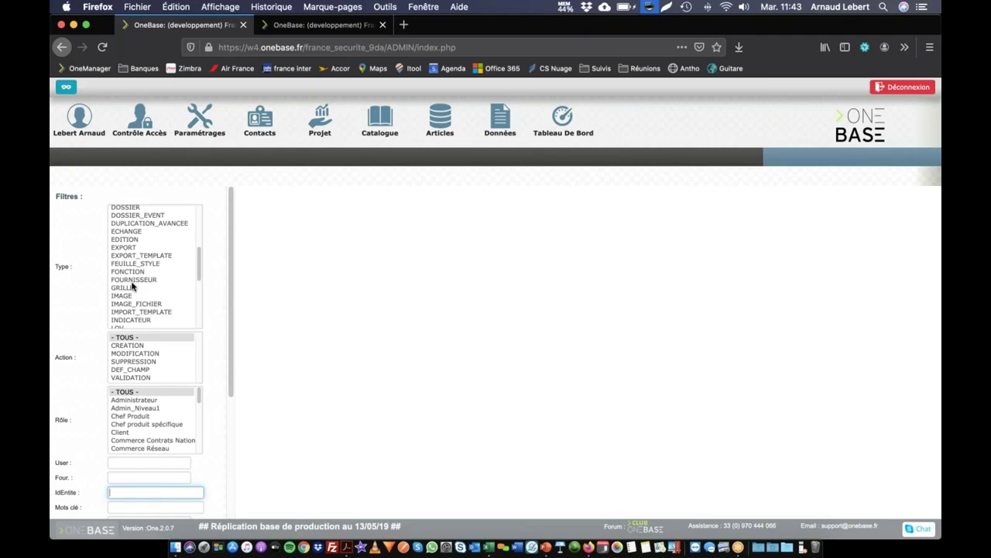
{"action": "left_click", "coordinate": [125, 284]}
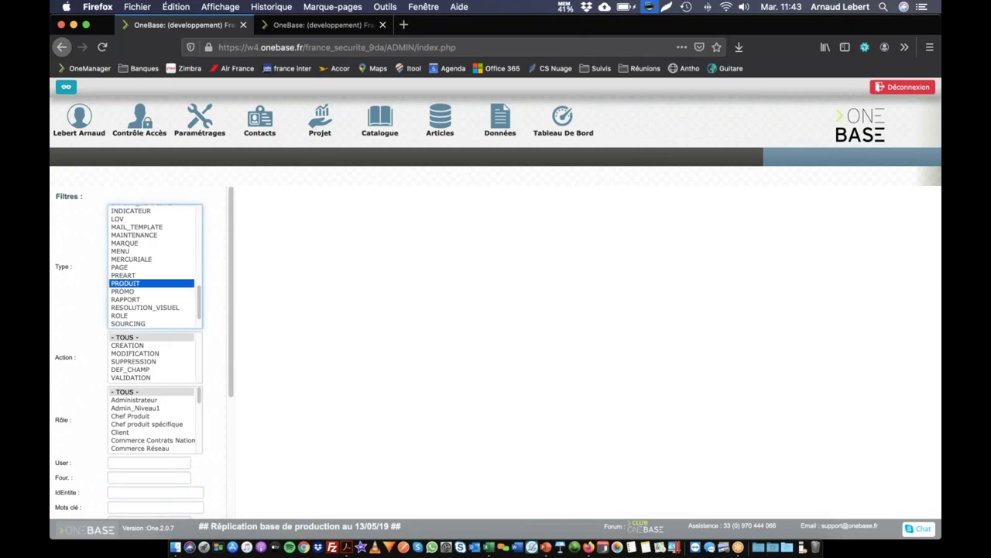
{"action": "scroll", "coordinate": [113, 378], "scroll_direction": "down", "scroll_amount": 5}
{"action": "left_click", "coordinate": [122, 319]}
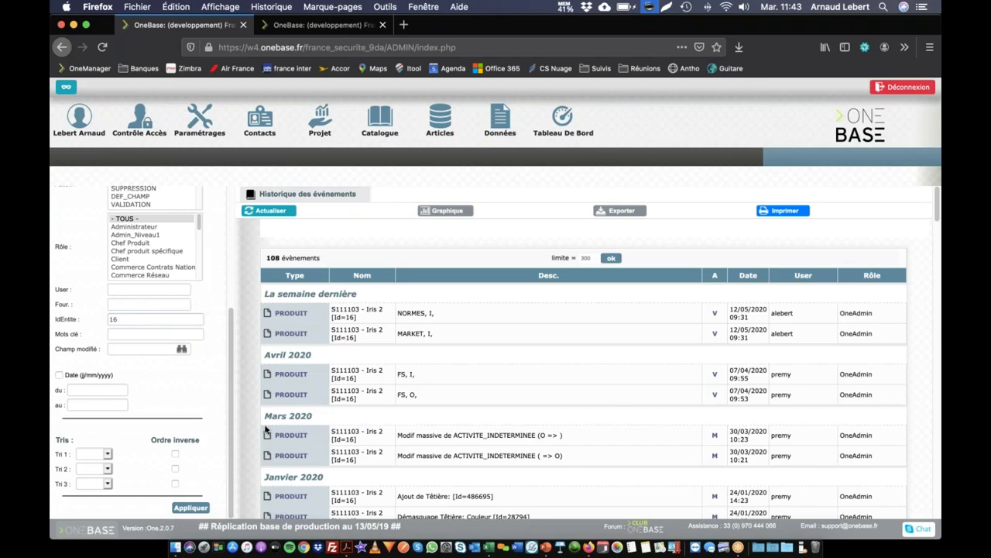
{"action": "scroll", "coordinate": [443, 341], "scroll_direction": "down", "scroll_amount": 10}
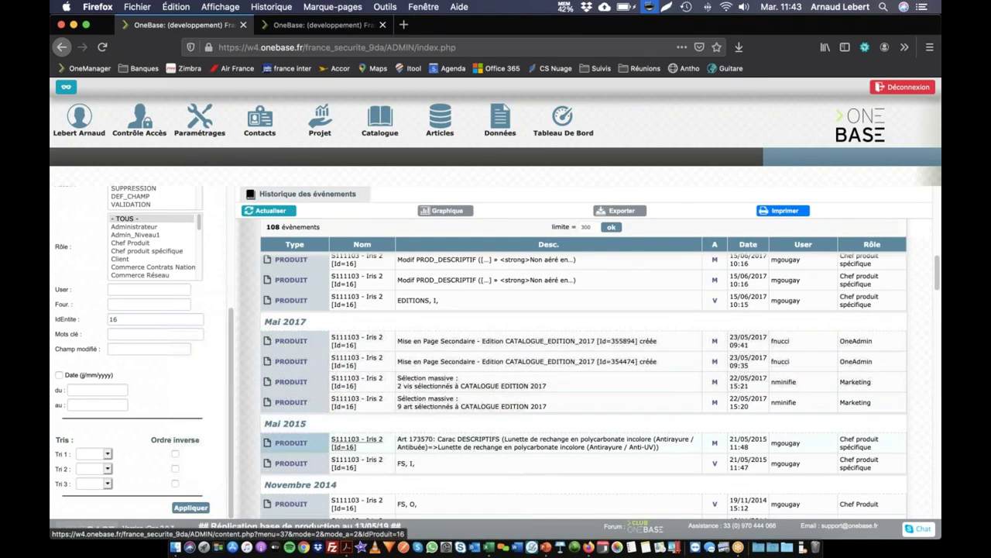
{"action": "scroll", "coordinate": [353, 368], "scroll_direction": "down", "scroll_amount": 5}
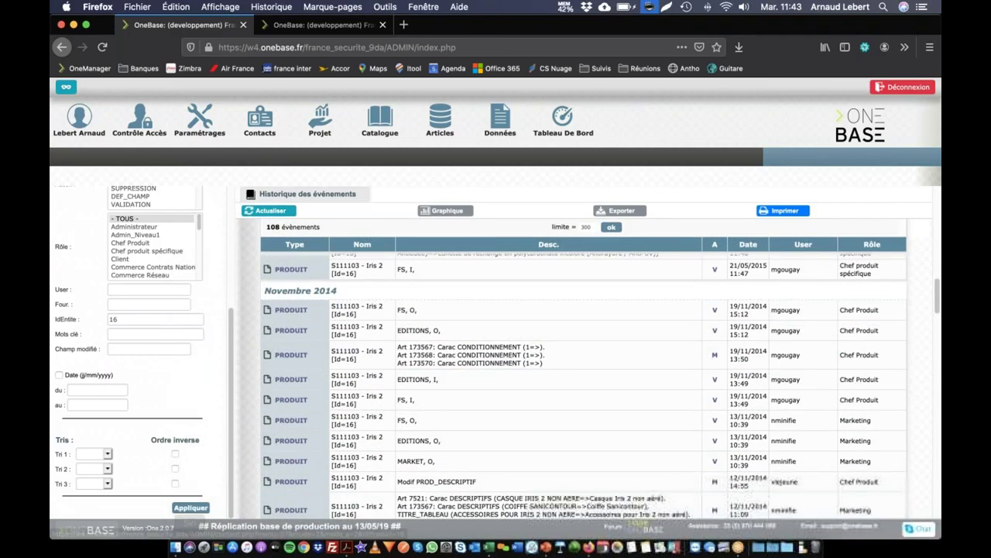
{"action": "left_click", "coordinate": [138, 319]}
{"action": "key", "text": "BackSpace"}
Search product events for keyword 'chaussure' (2310 events over 8 pages), then delete the keyword.
{"action": "left_click", "coordinate": [152, 333]}
{"action": "type", "text": "chaussure"}
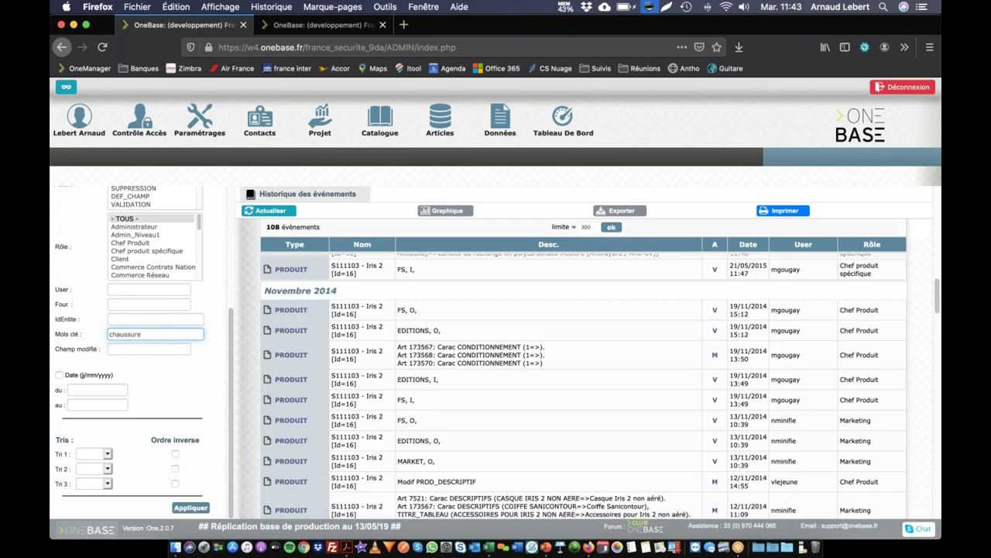
{"action": "key", "text": "Return"}
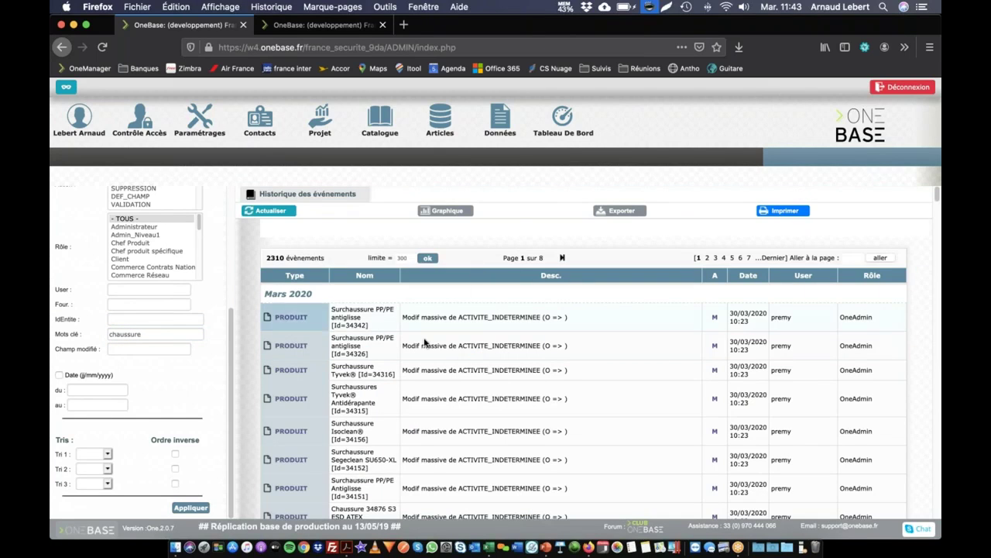
{"action": "double_click", "coordinate": [168, 335]}
{"action": "key", "text": "BackSpace"}
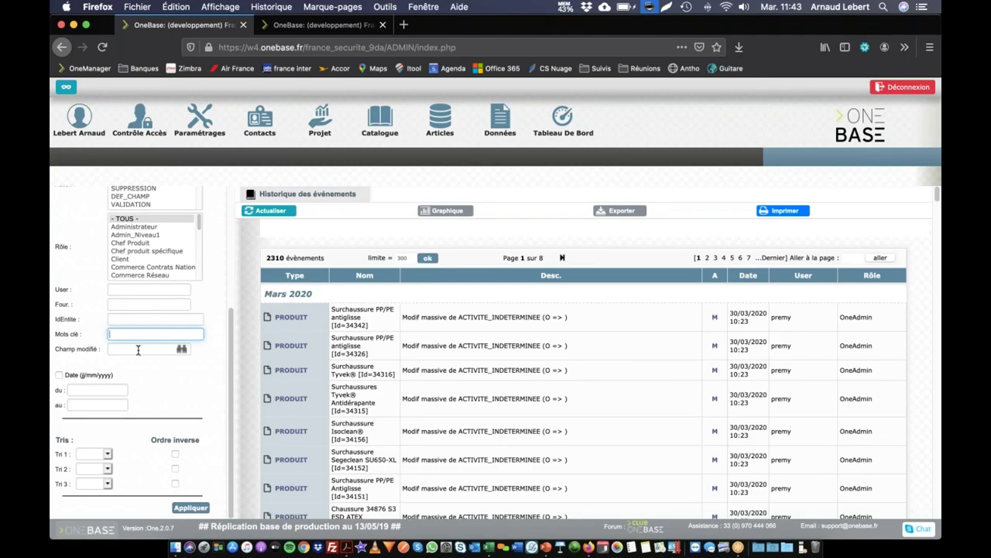
{"action": "scroll", "coordinate": [136, 349], "scroll_direction": "up", "scroll_amount": 5}
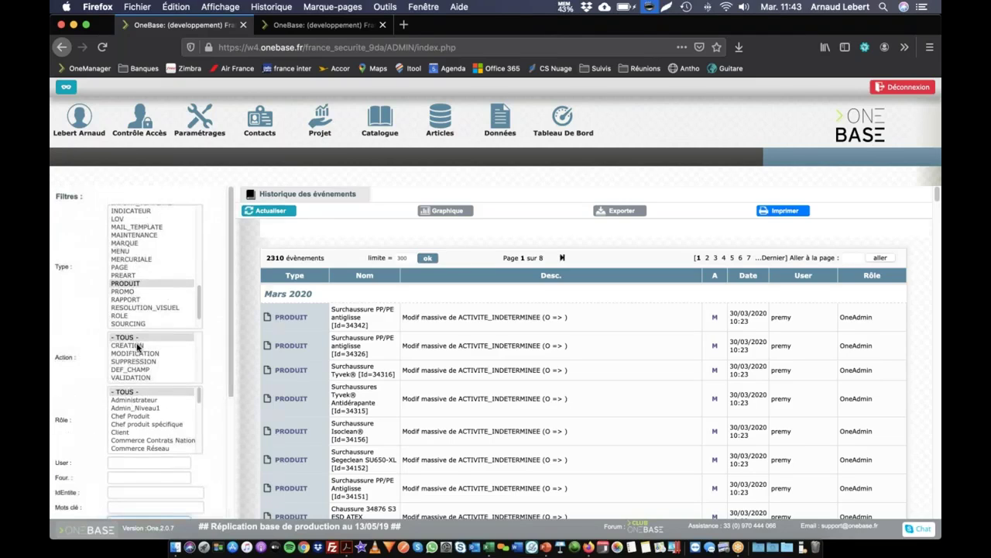
{"action": "scroll", "coordinate": [137, 347], "scroll_direction": "down", "scroll_amount": 5}
Filter on modified field [PRODUIT] PROD_DESCRIPTIF, showing 2 events, then clear that filter.
{"action": "left_click", "coordinate": [119, 349]}
{"action": "type", "text": "de"}
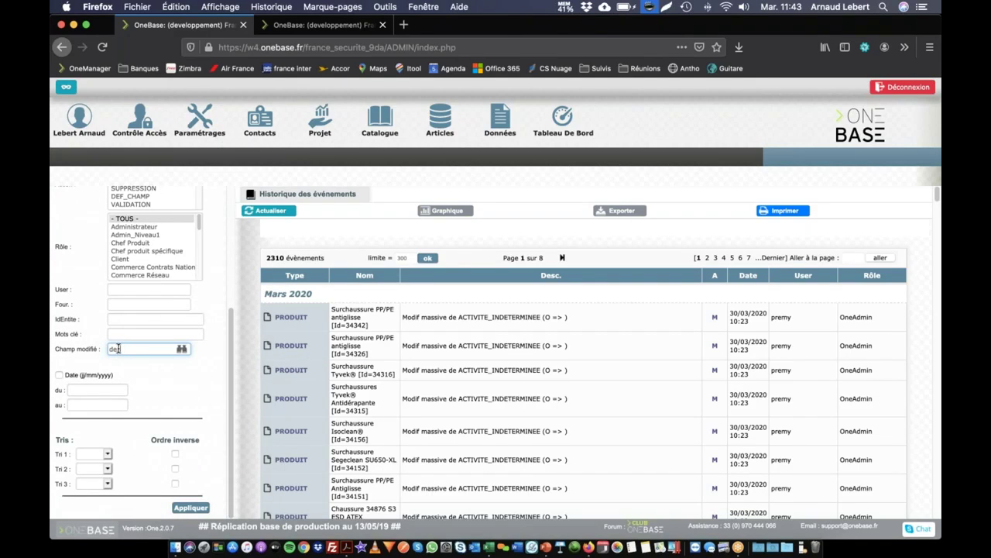
{"action": "type", "text": "scri"}
{"action": "left_click", "coordinate": [138, 370]}
{"action": "left_click", "coordinate": [189, 508]}
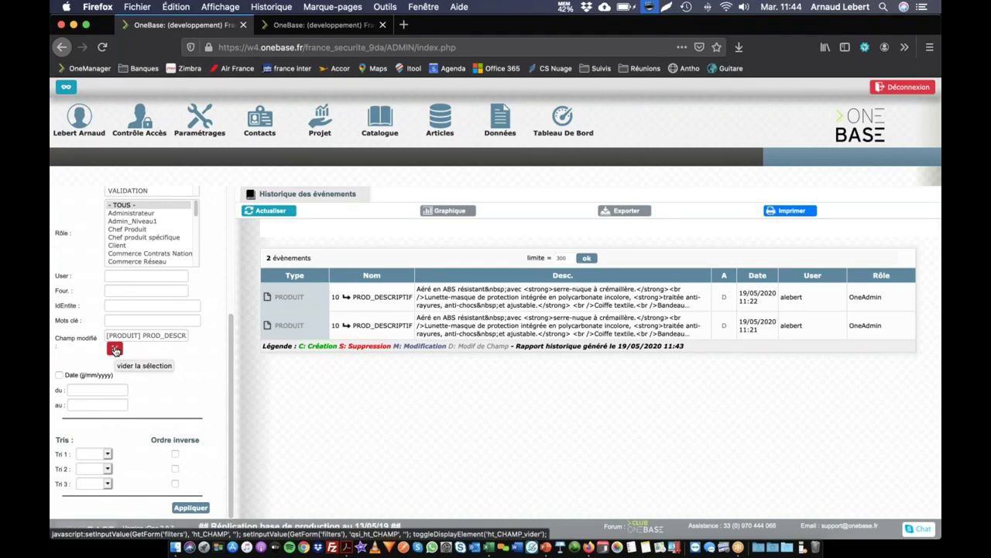
{"action": "left_click", "coordinate": [114, 349]}
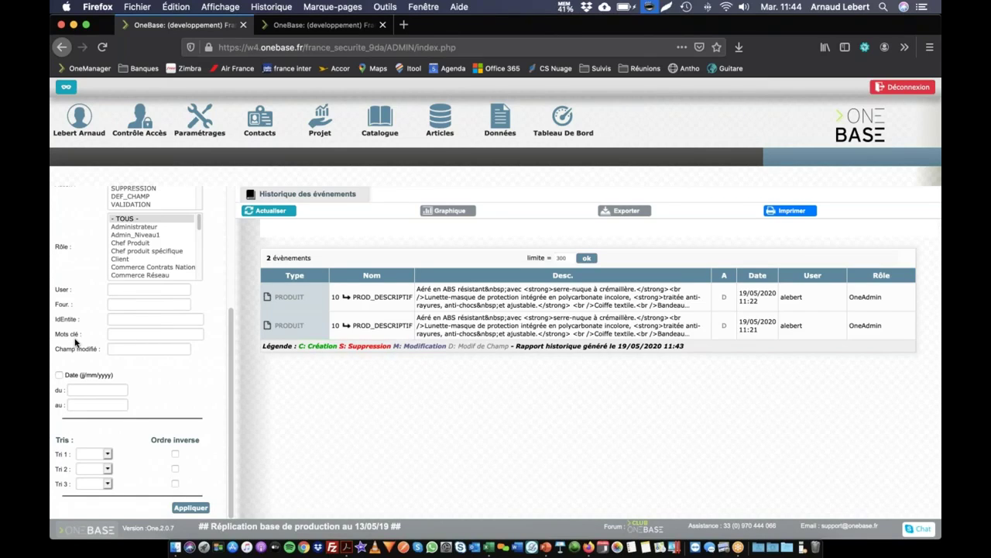
Enable the date filter with a start of 01/05/2020 03:45 and apply it.
{"action": "left_click", "coordinate": [60, 376]}
{"action": "left_click", "coordinate": [79, 388]}
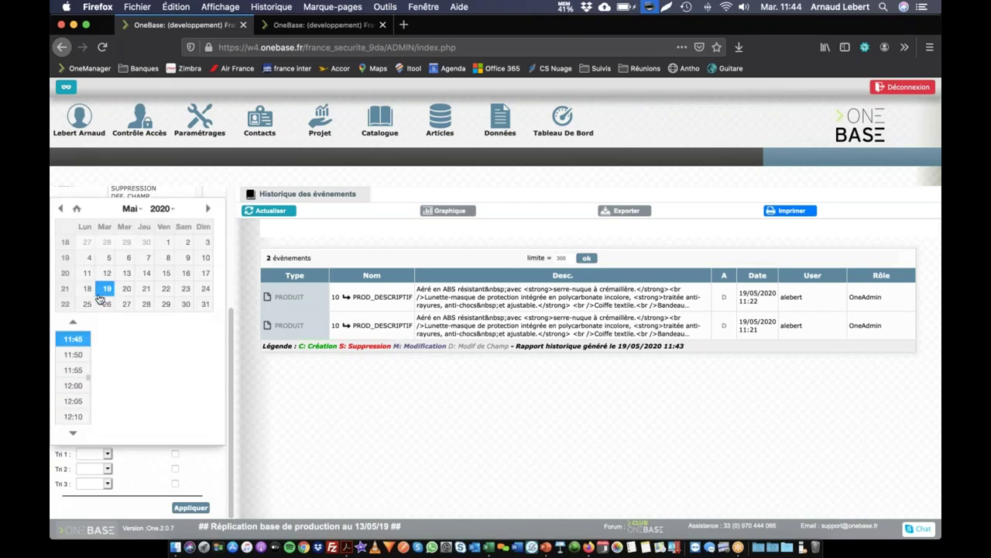
{"action": "left_click", "coordinate": [168, 241]}
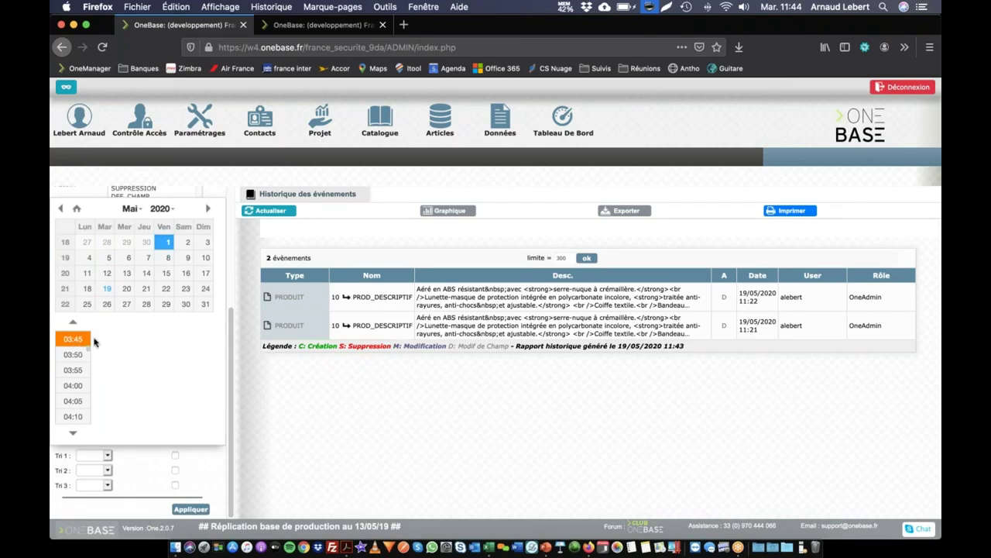
{"action": "left_click", "coordinate": [75, 343]}
{"action": "left_click", "coordinate": [190, 510]}
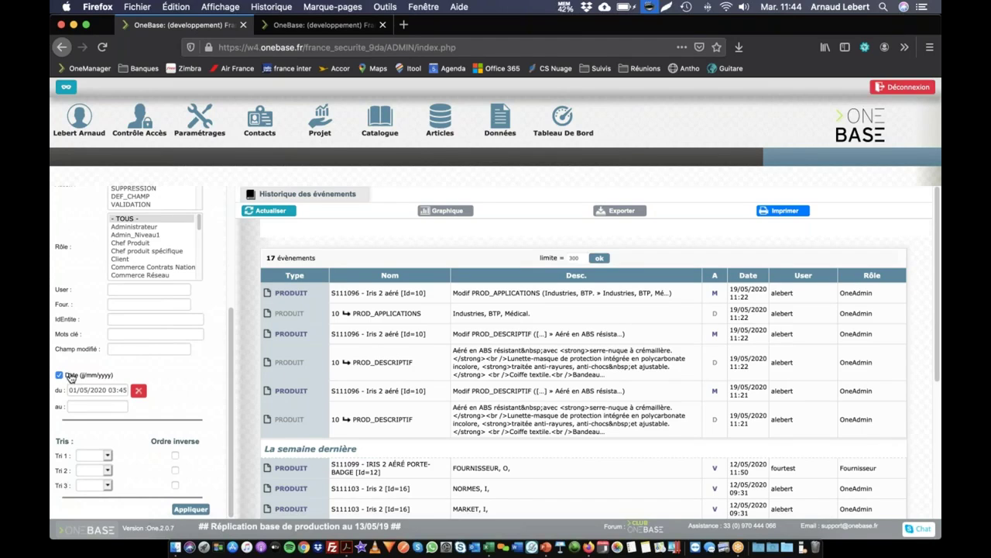
Set the end to 01/05/2020 23:45, apply for 0 events, then clear and untick the date filter.
{"action": "left_click", "coordinate": [103, 409]}
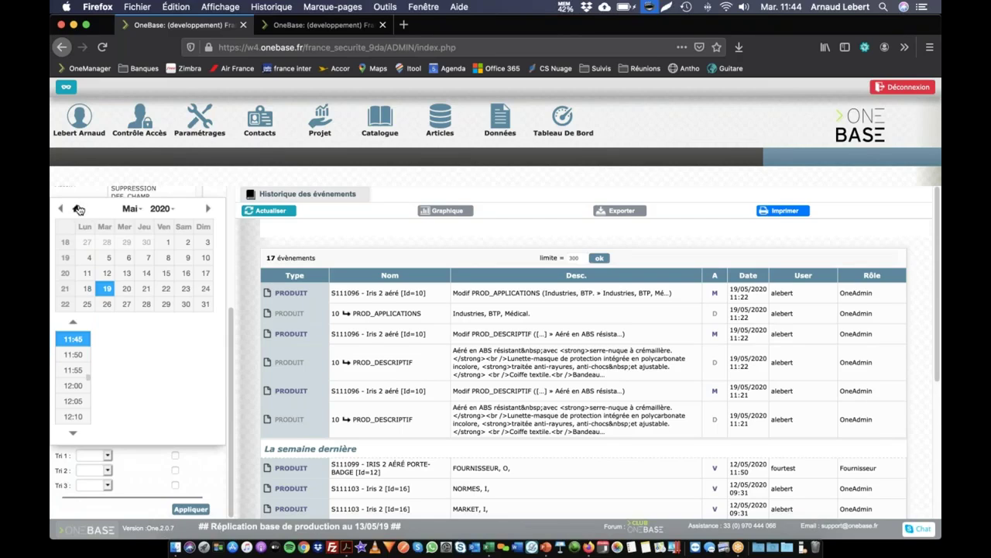
{"action": "left_click", "coordinate": [168, 243]}
{"action": "scroll", "coordinate": [76, 373], "scroll_direction": "down", "scroll_amount": 15}
{"action": "left_click", "coordinate": [76, 388]}
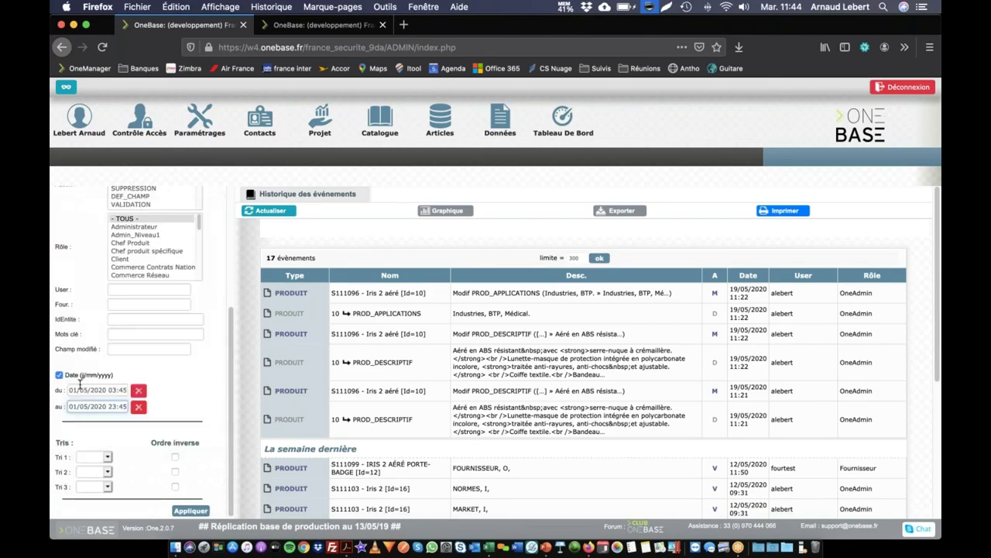
{"action": "left_click", "coordinate": [190, 511]}
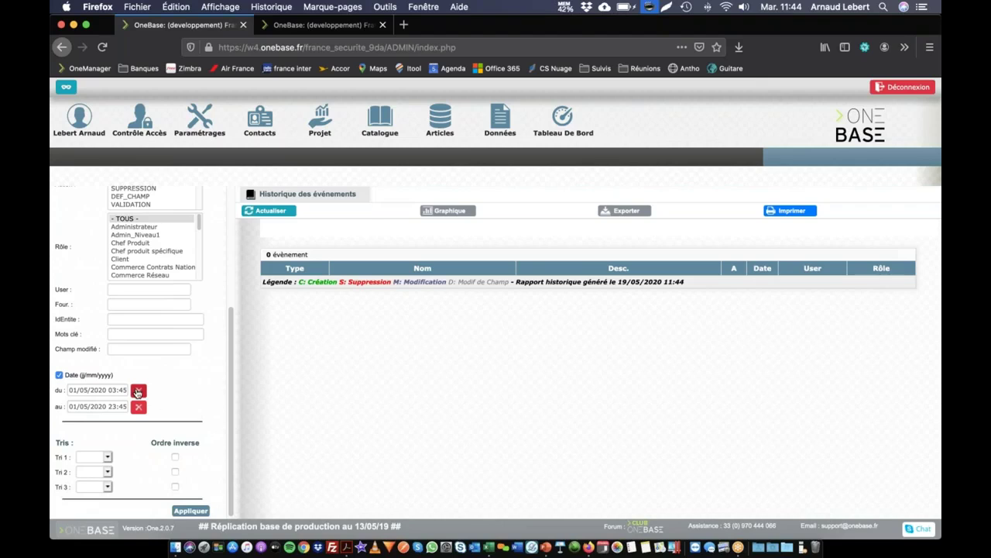
{"action": "left_click", "coordinate": [138, 391]}
{"action": "left_click", "coordinate": [138, 404]}
{"action": "left_click", "coordinate": [59, 374]}
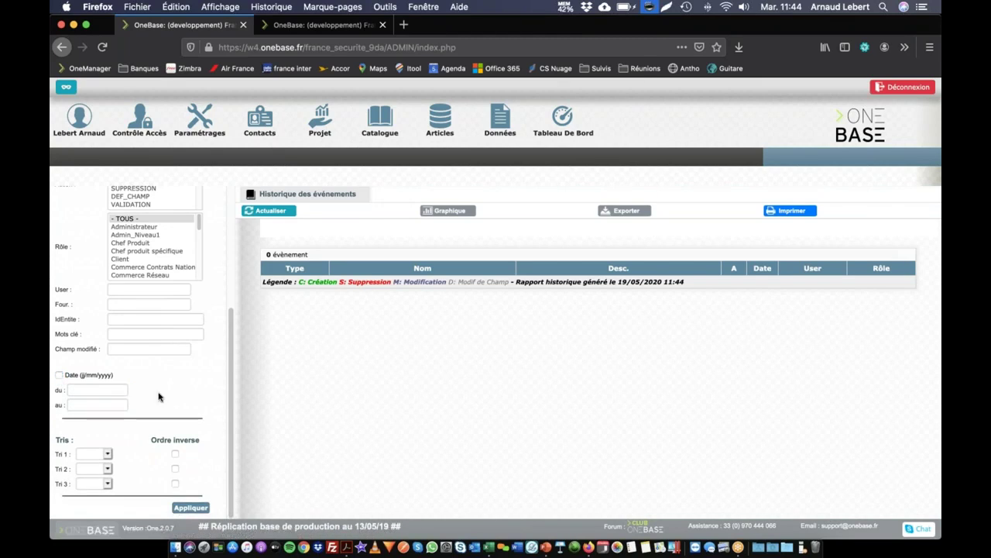
Glance at the sort criteria without changing them and reapply the current filters.
{"action": "left_click", "coordinate": [91, 458]}
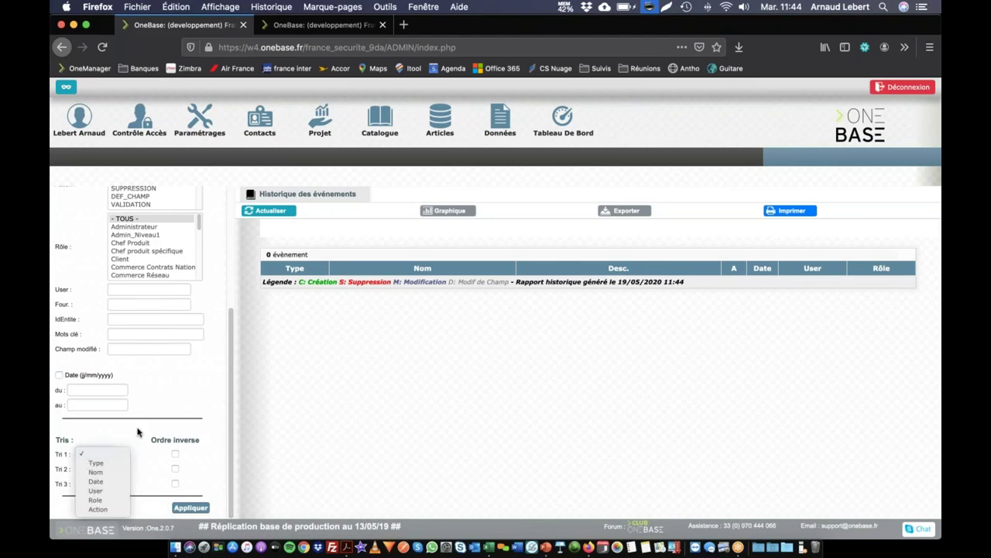
{"action": "left_click", "coordinate": [140, 433]}
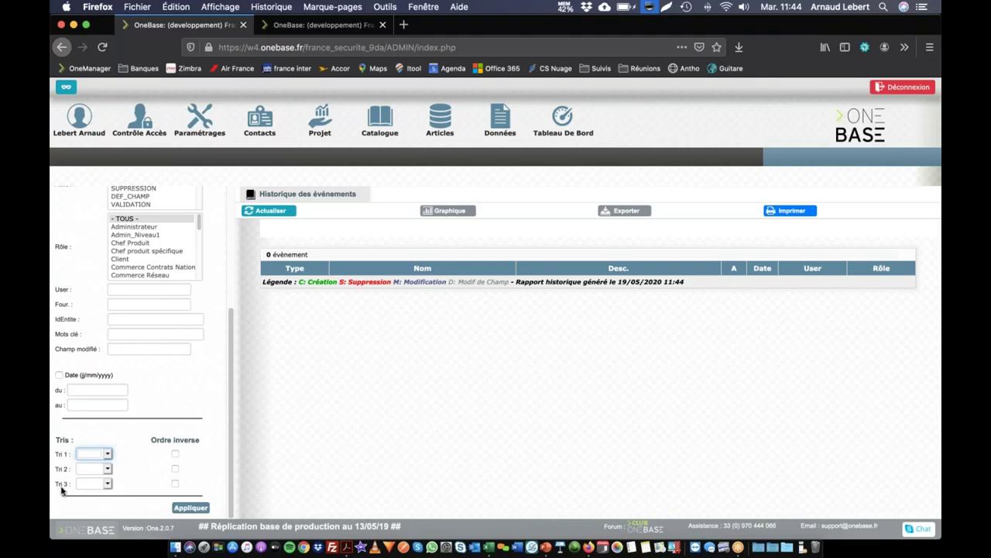
{"action": "left_click", "coordinate": [188, 509]}
{"action": "scroll", "coordinate": [158, 255], "scroll_direction": "up", "scroll_amount": 1}
{"action": "scroll", "coordinate": [133, 285], "scroll_direction": "up", "scroll_amount": 3}
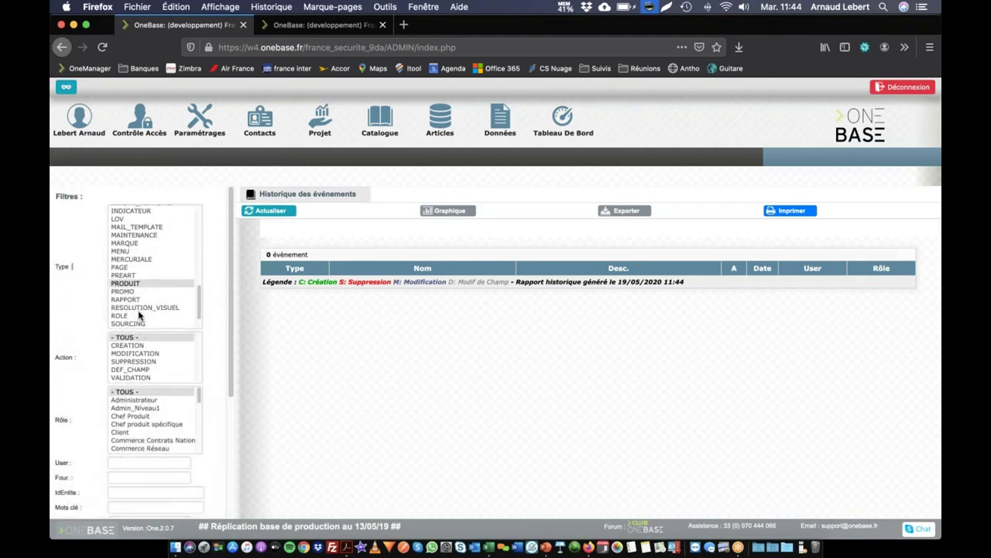
{"action": "scroll", "coordinate": [133, 285], "scroll_direction": "down", "scroll_amount": 2}
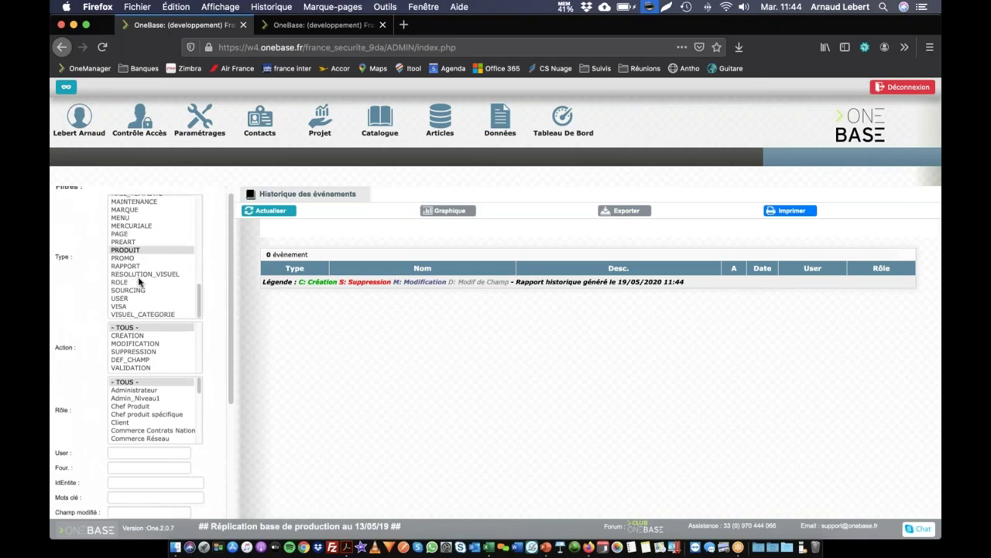
{"action": "scroll", "coordinate": [137, 283], "scroll_direction": "up", "scroll_amount": 1}
{"action": "scroll", "coordinate": [140, 281], "scroll_direction": "up", "scroll_amount": 10}
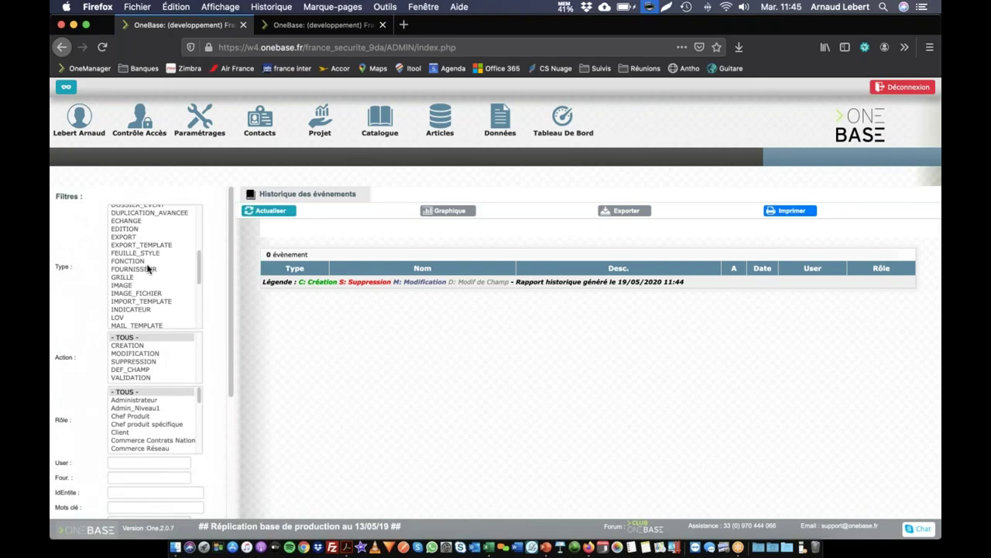
Select DEF_CHAMP as the event type and apply, listing 3502 events over 12 pages.
{"action": "left_click", "coordinate": [128, 263]}
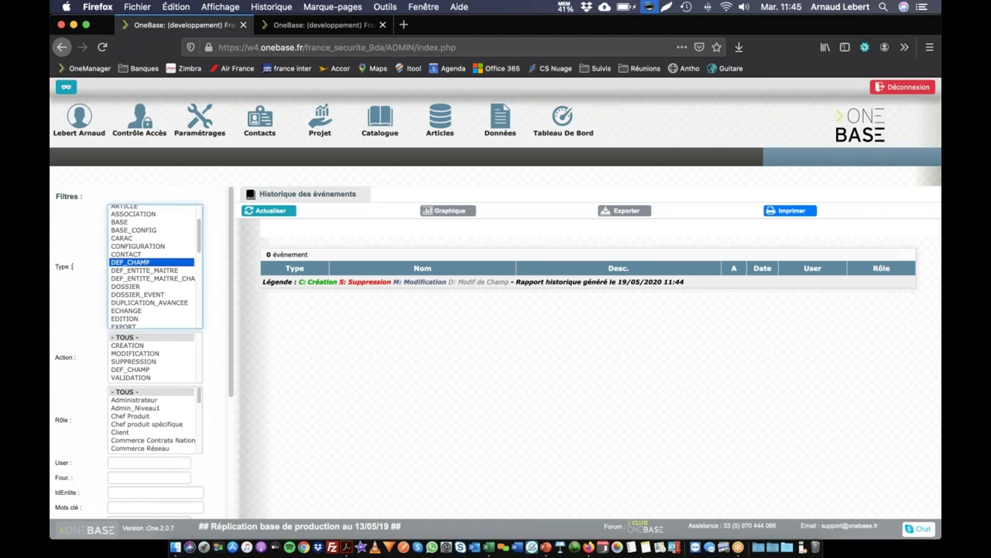
{"action": "scroll", "coordinate": [155, 418], "scroll_direction": "down", "scroll_amount": 5}
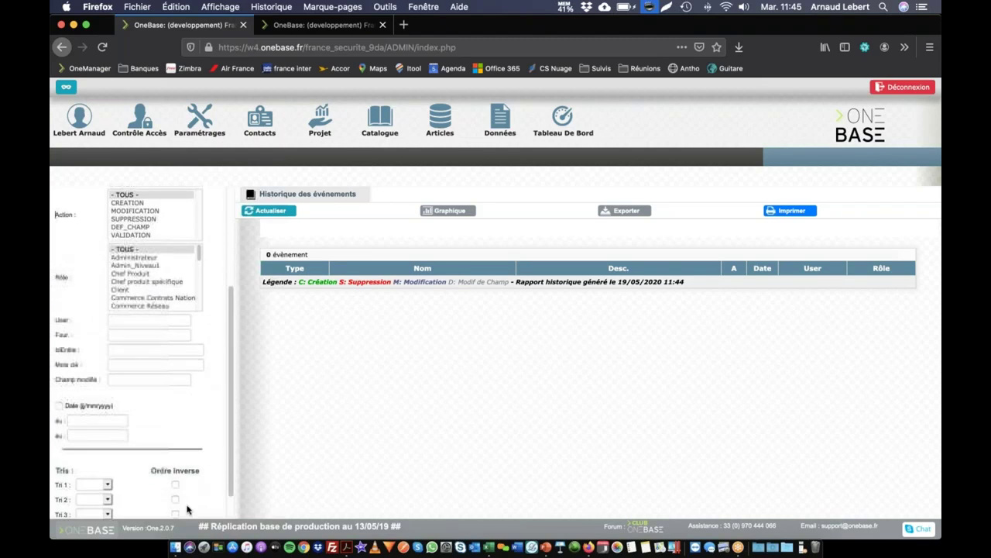
{"action": "left_click", "coordinate": [188, 507]}
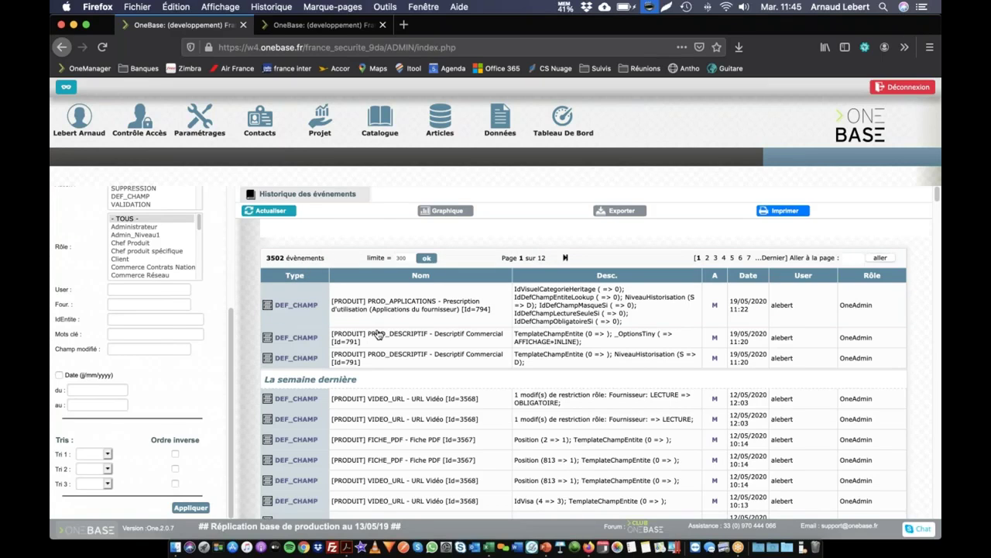
{"action": "scroll", "coordinate": [325, 259], "scroll_direction": "down", "scroll_amount": 10}
{"action": "scroll", "coordinate": [581, 348], "scroll_direction": "up", "scroll_amount": 10}
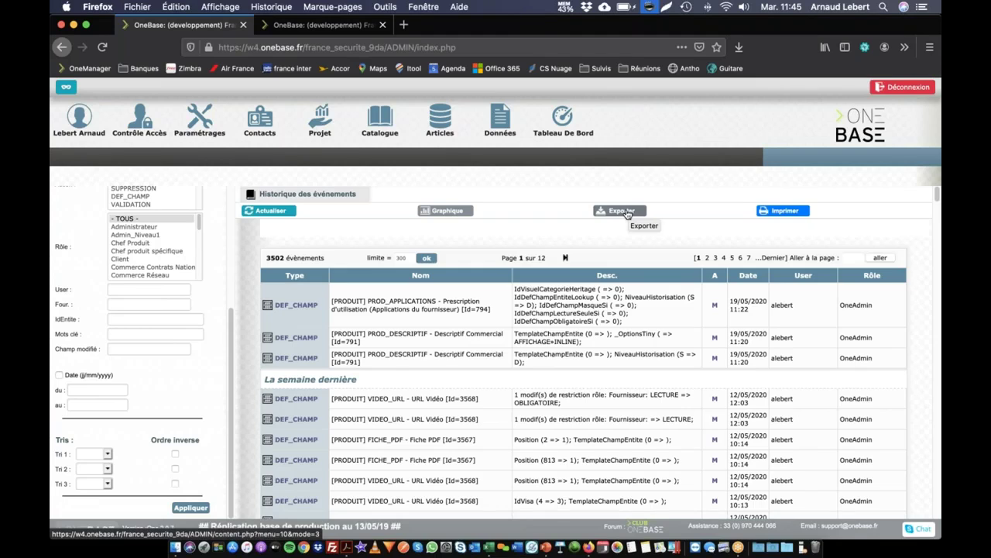
Export the filtered history to ONEBASE_historique_2020-05-19_11-45.txt and reveal it in Finder.
{"action": "left_click", "coordinate": [625, 212]}
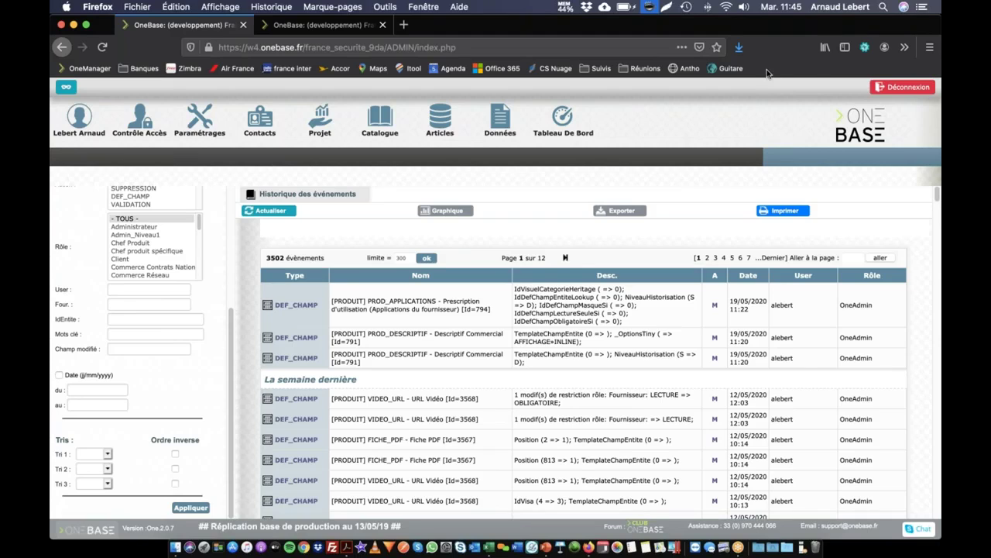
{"action": "left_click", "coordinate": [738, 47]}
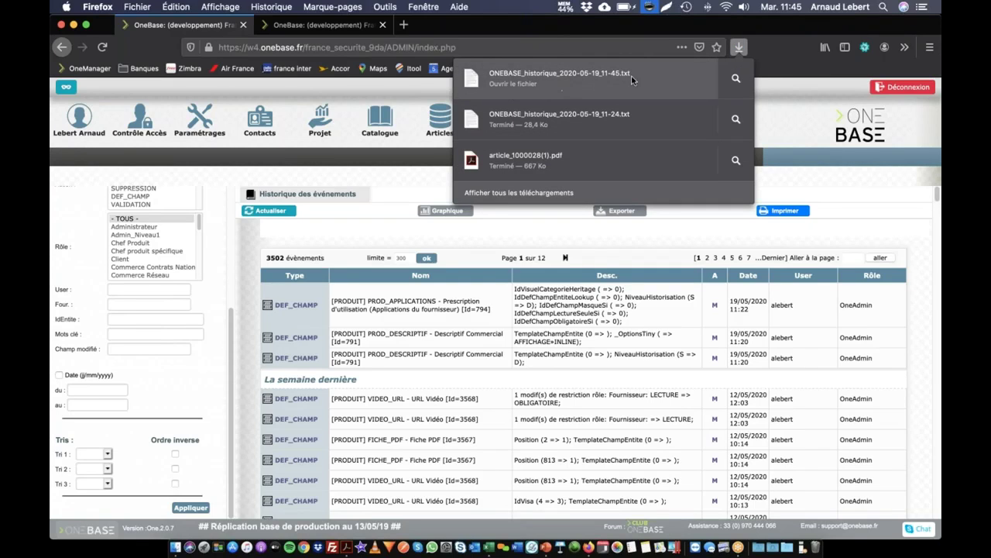
{"action": "left_click", "coordinate": [736, 78]}
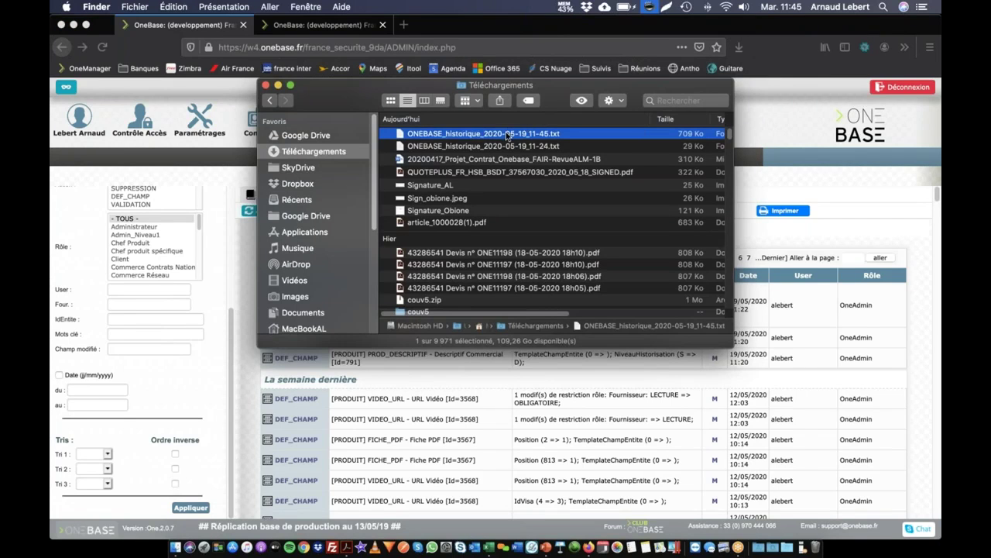
Open ONEBASE_historique_2020-05-19_11-45.txt with Microsoft Excel from its context menu.
{"action": "right_click", "coordinate": [505, 133]}
{"action": "mouse_move", "coordinate": [562, 151]}
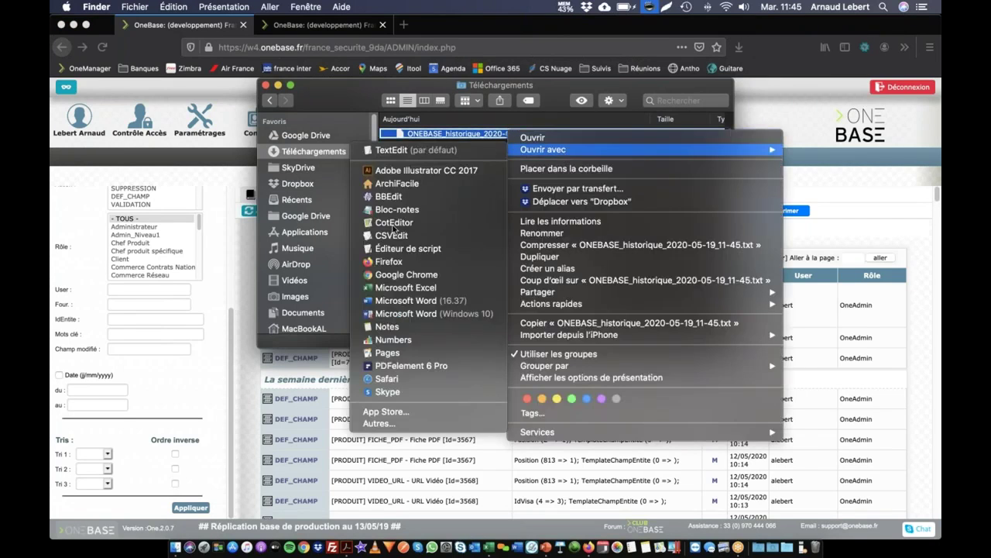
{"action": "left_click", "coordinate": [405, 287]}
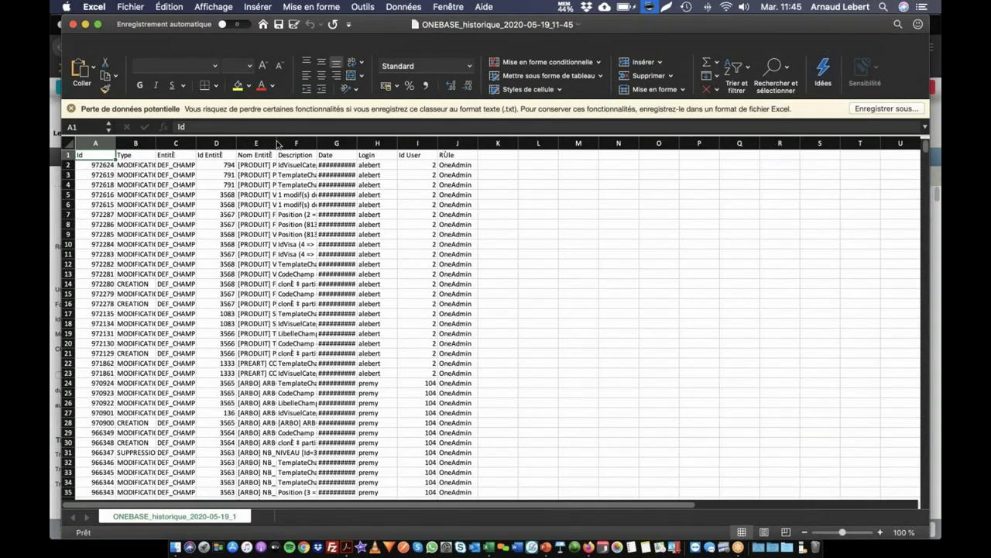
Autofit the Nom Entité and Description columns in the Excel export, then return to Firefox.
{"action": "double_click", "coordinate": [276, 144]}
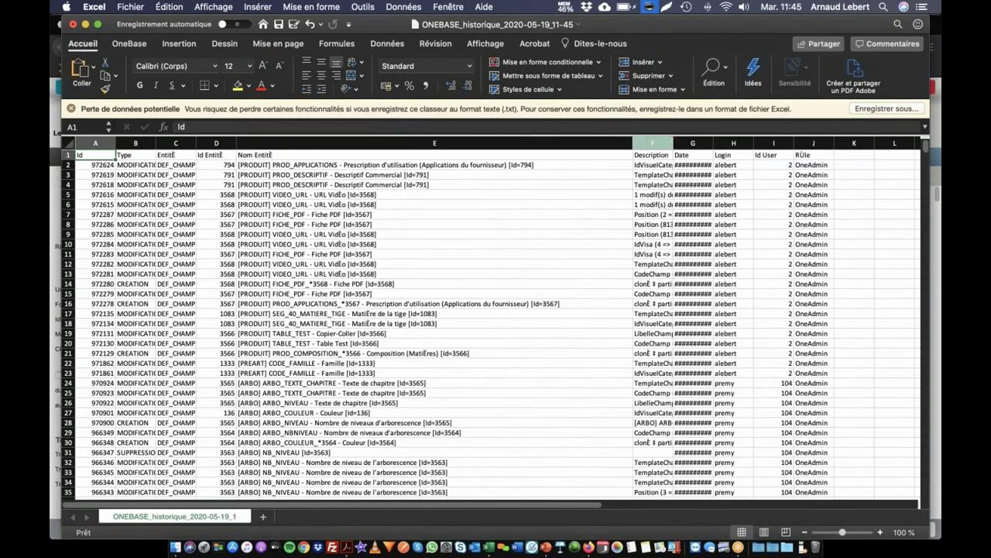
{"action": "double_click", "coordinate": [672, 145]}
{"action": "scroll", "coordinate": [443, 193], "scroll_direction": "down", "scroll_amount": 20}
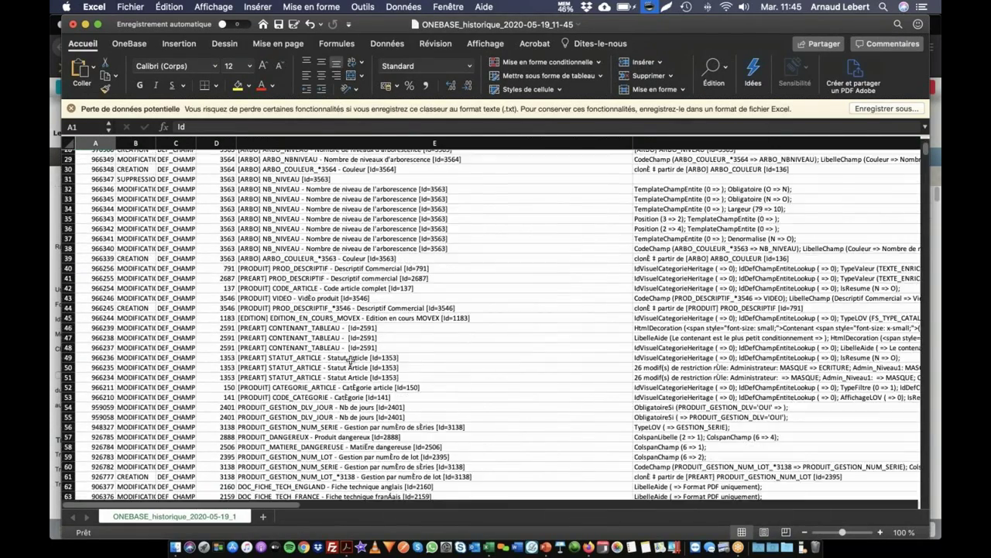
{"action": "scroll", "coordinate": [355, 349], "scroll_direction": "up", "scroll_amount": 20}
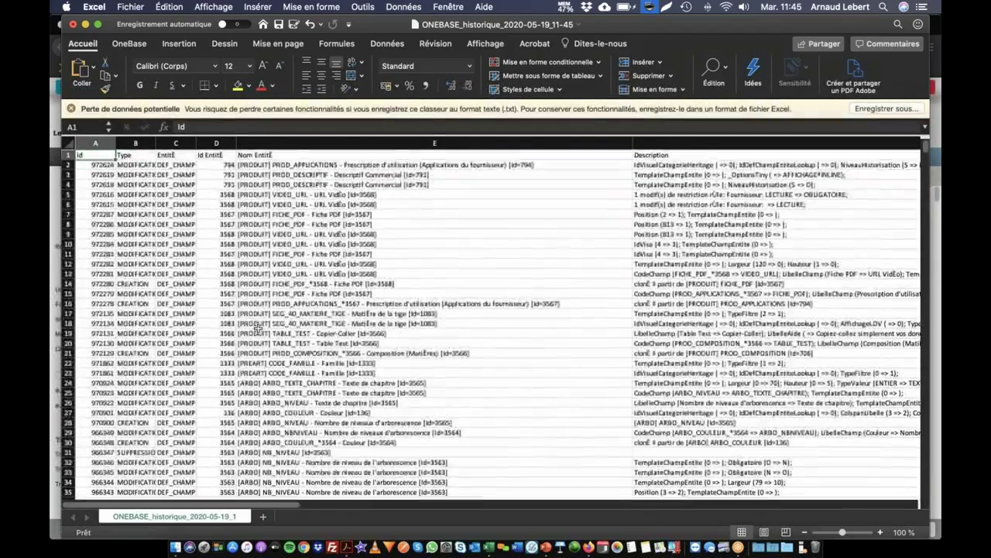
{"action": "key", "text": "super+Tab"}
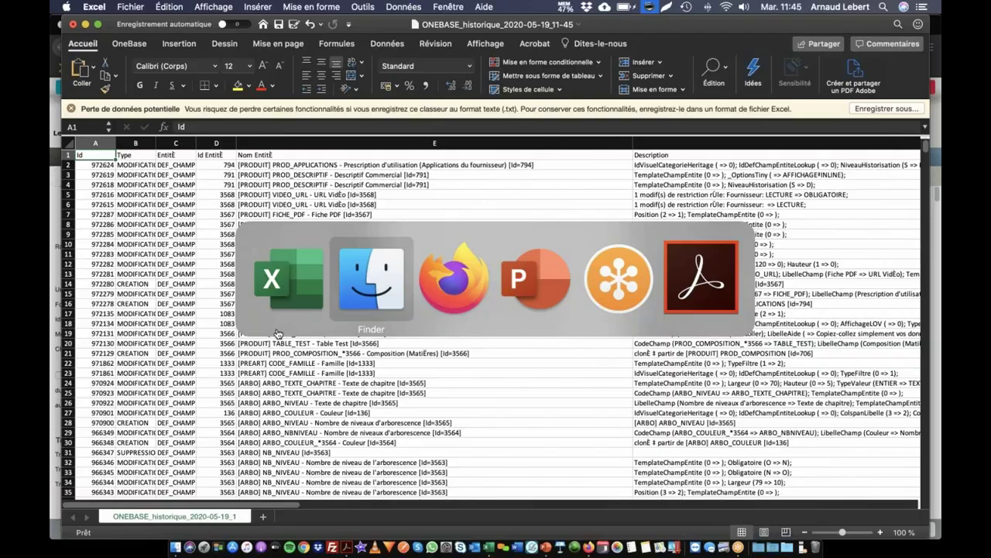
{"action": "left_click", "coordinate": [436, 255]}
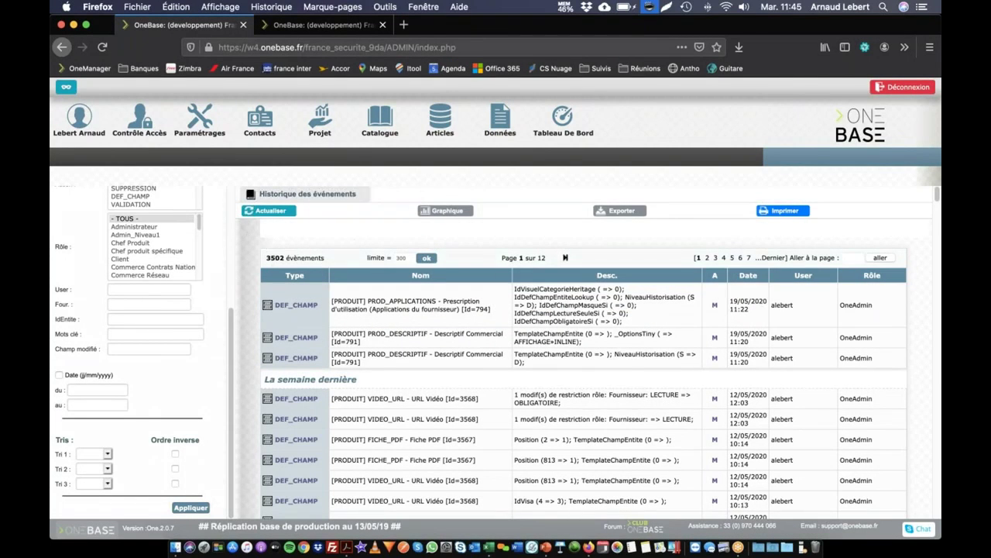
Switch the DEF_CHAMP event list to Graphique, a yearly bar chart of modifications.
{"action": "scroll", "coordinate": [179, 281], "scroll_direction": "up", "scroll_amount": 5}
{"action": "scroll", "coordinate": [172, 252], "scroll_direction": "up", "scroll_amount": 2}
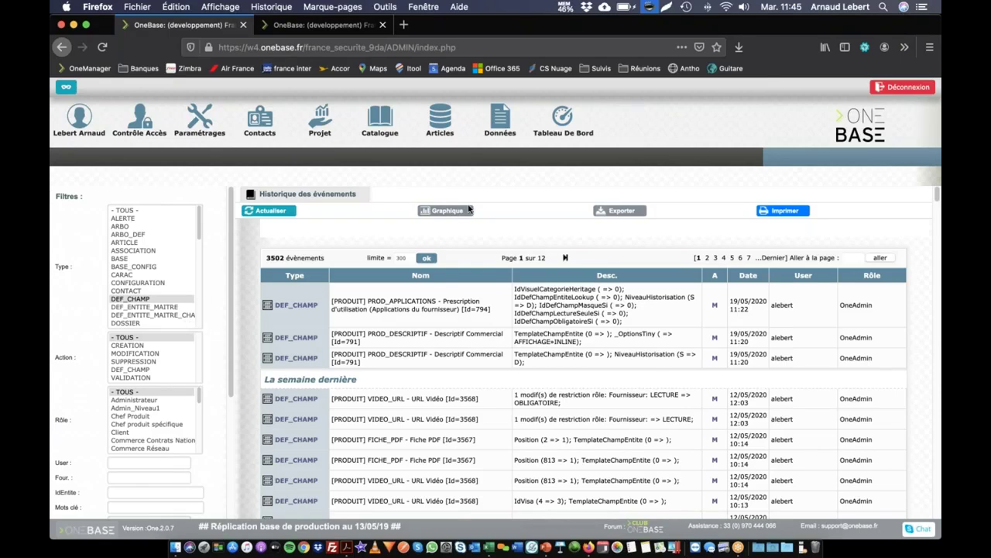
{"action": "left_click", "coordinate": [442, 213]}
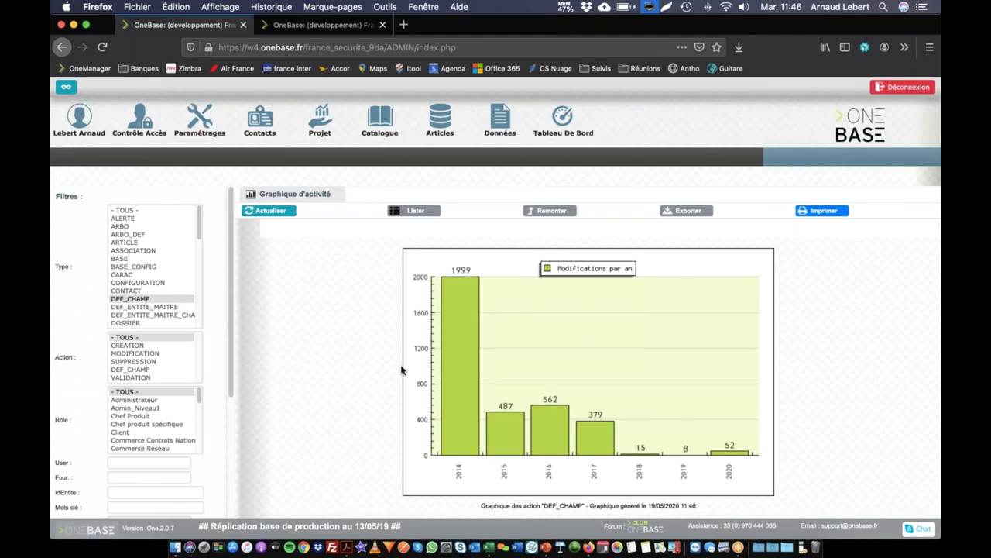
{"action": "mouse_move", "coordinate": [473, 371]}
Apply Type '- TOUS -' to chart all event types per year, then tick the Date filter.
{"action": "left_click", "coordinate": [141, 210]}
{"action": "scroll", "coordinate": [143, 442], "scroll_direction": "down", "scroll_amount": 5}
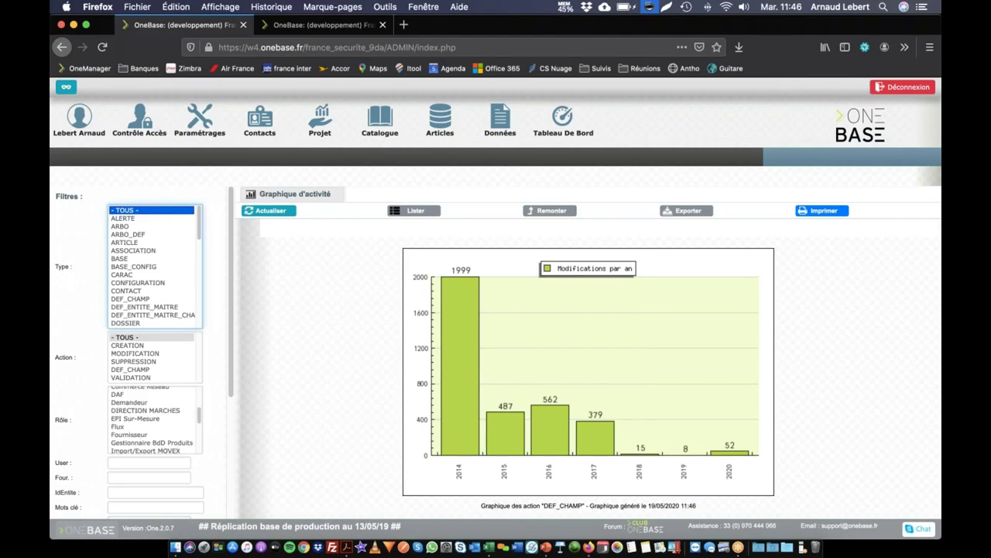
{"action": "scroll", "coordinate": [221, 480], "scroll_direction": "down", "scroll_amount": 5}
{"action": "left_click", "coordinate": [188, 507]}
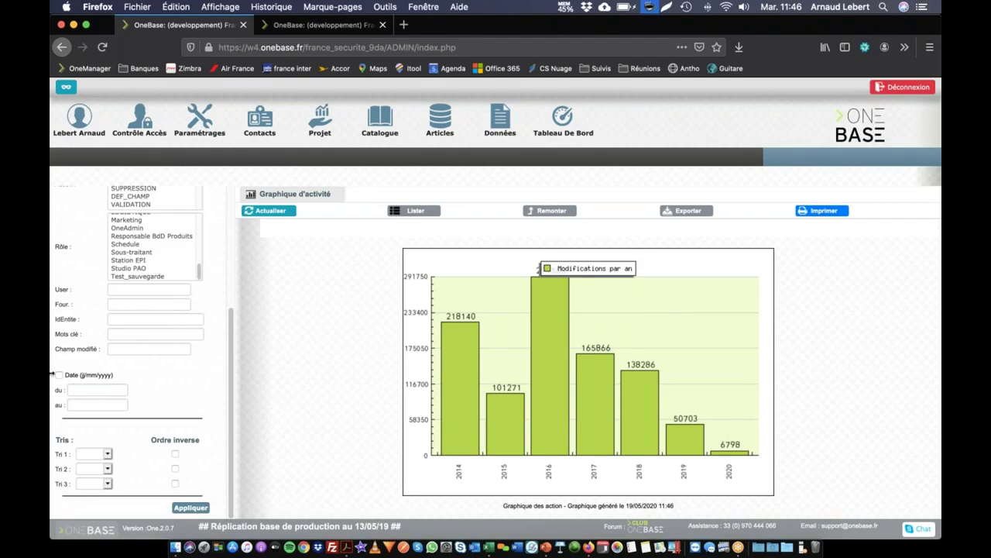
{"action": "left_click", "coordinate": [59, 376]}
Set the date range from 01/05/2020 11:45 to 19/05/2020 11:55.
{"action": "left_click", "coordinate": [99, 388]}
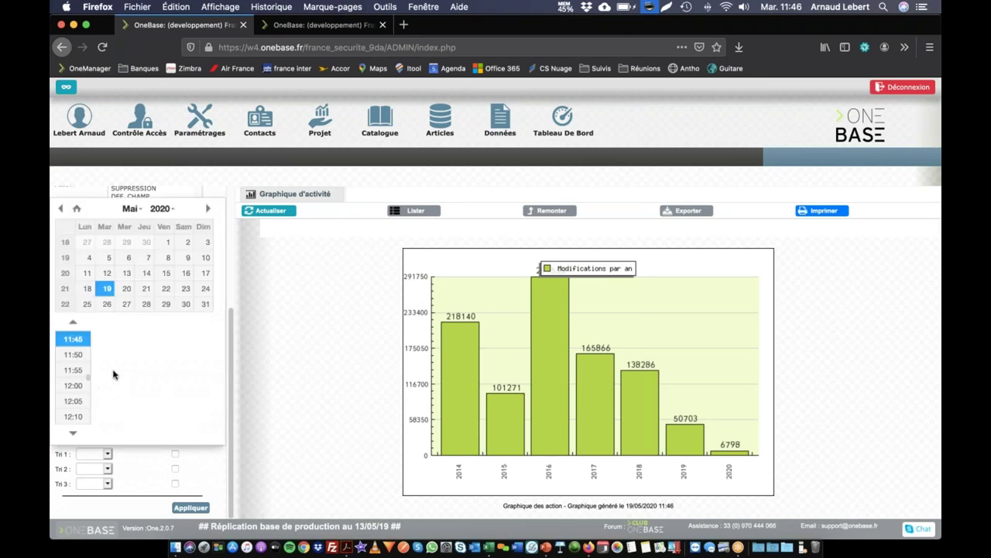
{"action": "left_click", "coordinate": [164, 241]}
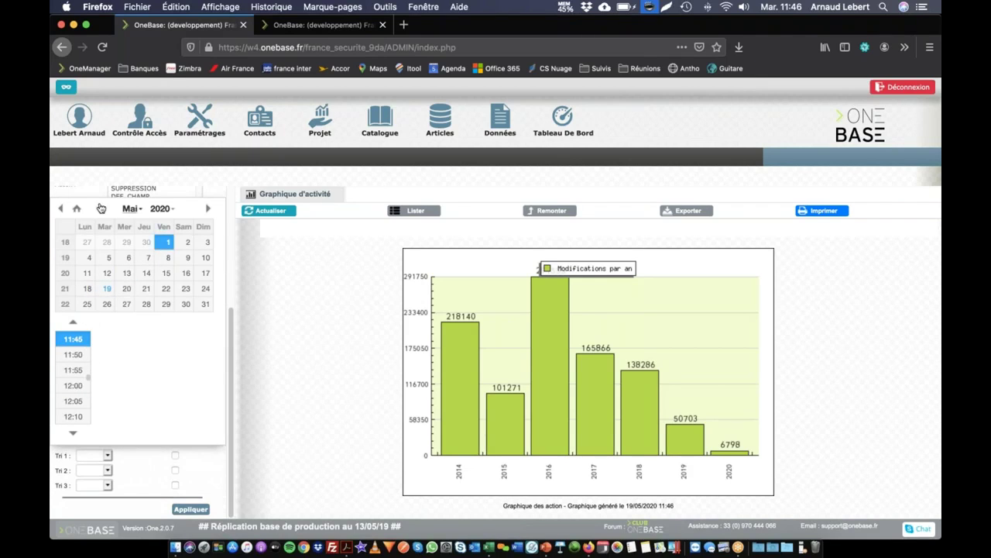
{"action": "left_click", "coordinate": [70, 343]}
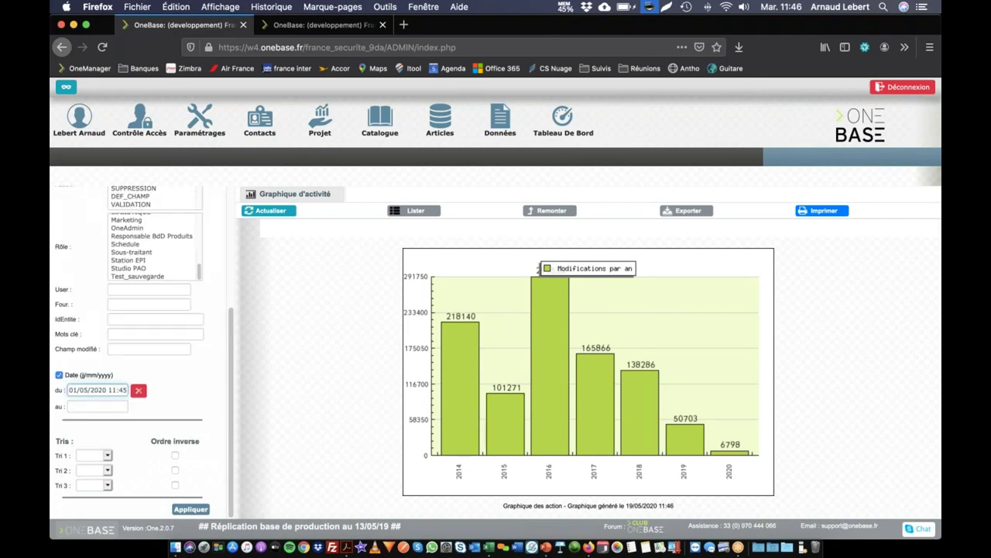
{"action": "left_click", "coordinate": [99, 412]}
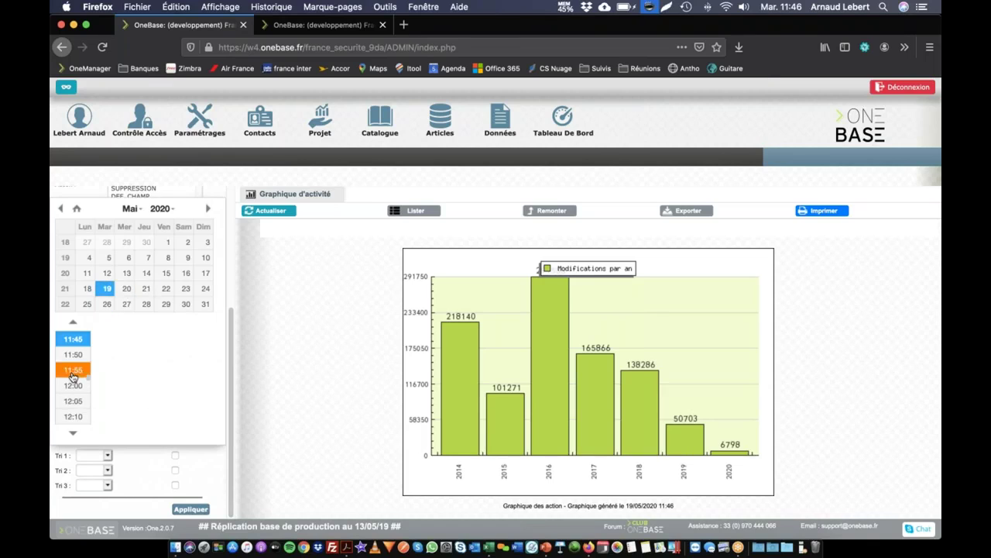
{"action": "left_click", "coordinate": [72, 369]}
Apply the range, drill into 12 May by hour, and list the 406 matching events.
{"action": "left_click", "coordinate": [190, 511]}
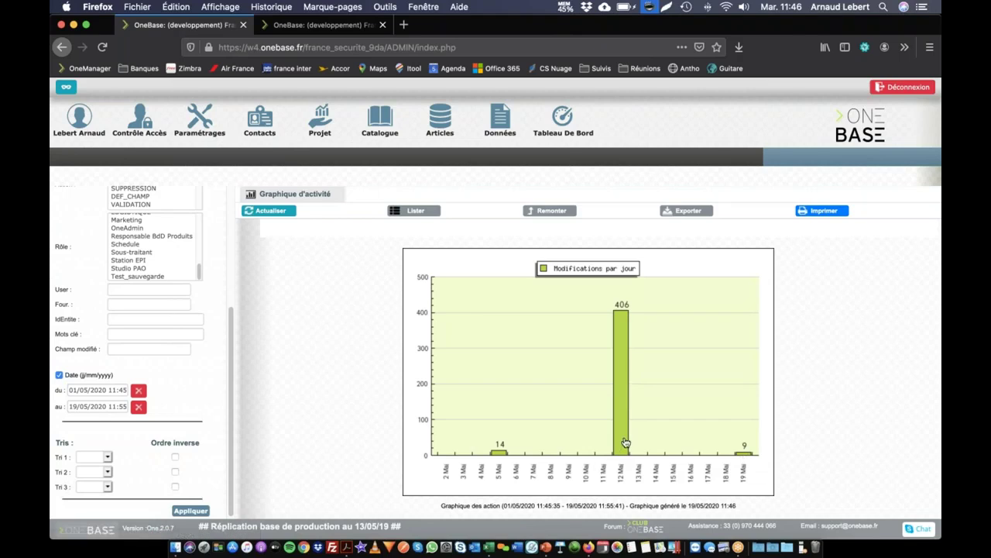
{"action": "left_click", "coordinate": [624, 441]}
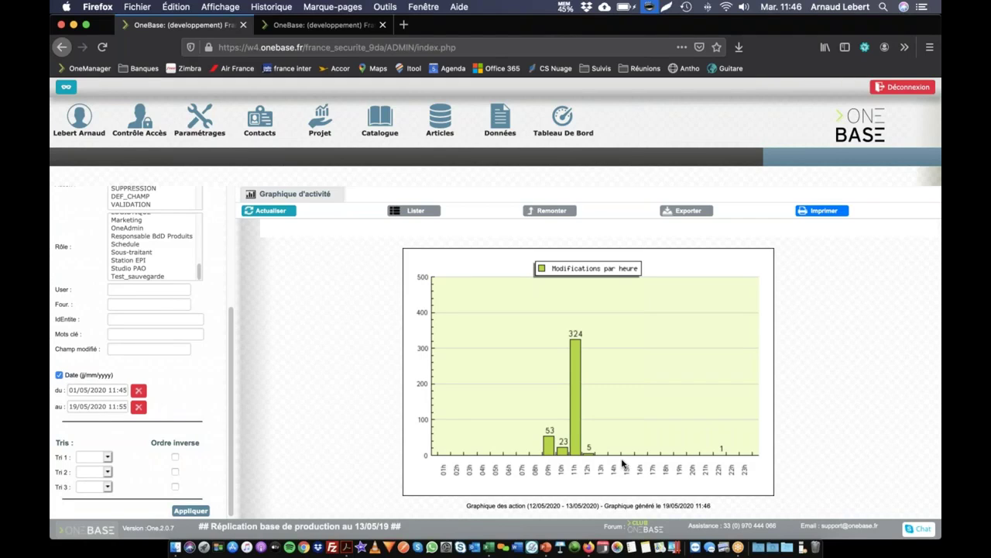
{"action": "left_click", "coordinate": [422, 212]}
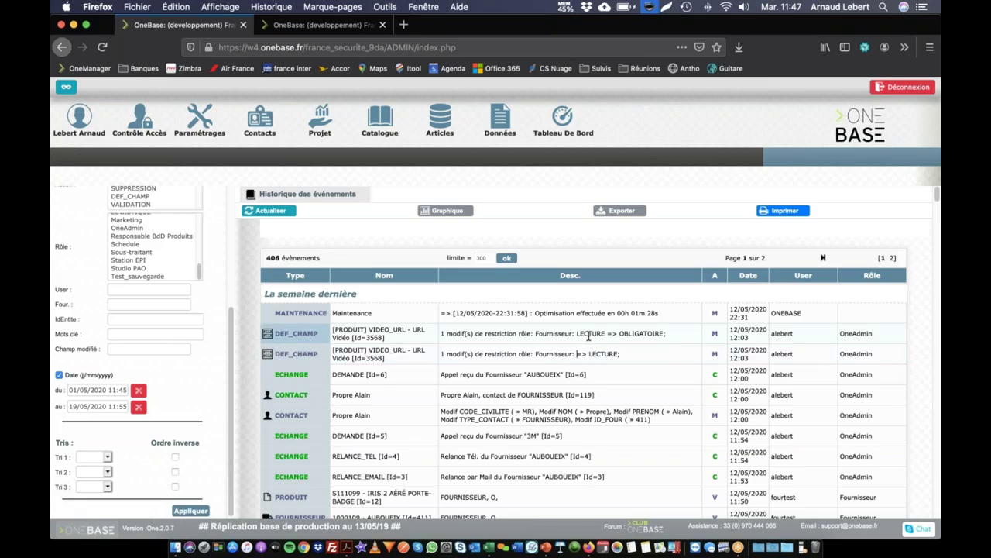
{"action": "scroll", "coordinate": [589, 335], "scroll_direction": "down", "scroll_amount": 2}
{"action": "scroll", "coordinate": [585, 344], "scroll_direction": "down", "scroll_amount": 10}
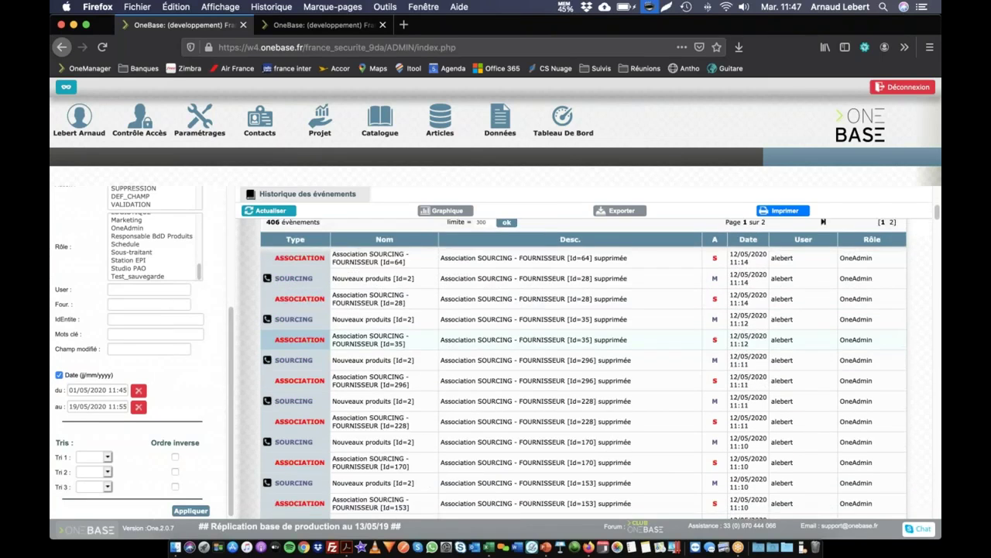
{"action": "scroll", "coordinate": [582, 351], "scroll_direction": "down", "scroll_amount": 12}
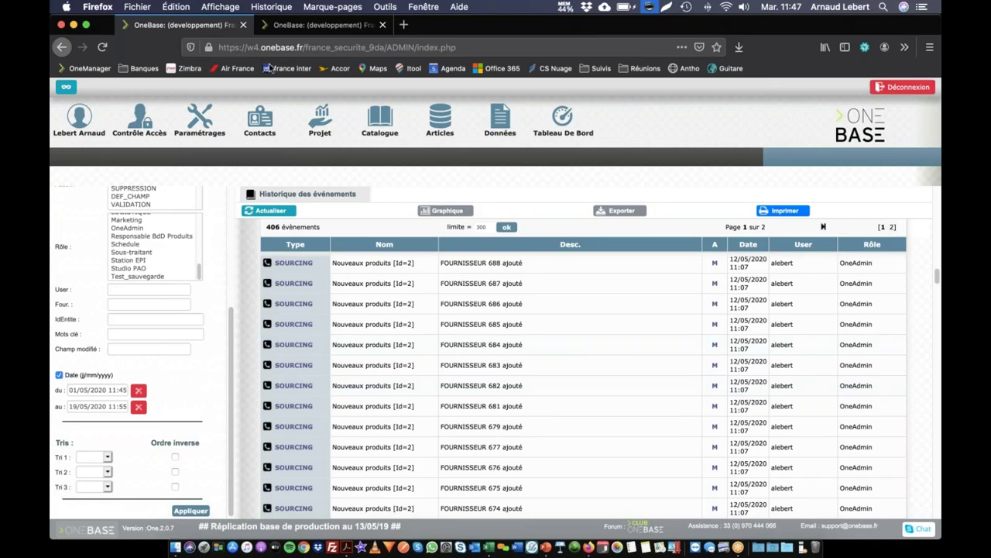
Open the Iris 2 product from the catalogue and show its Editions details.
{"action": "left_click", "coordinate": [380, 120]}
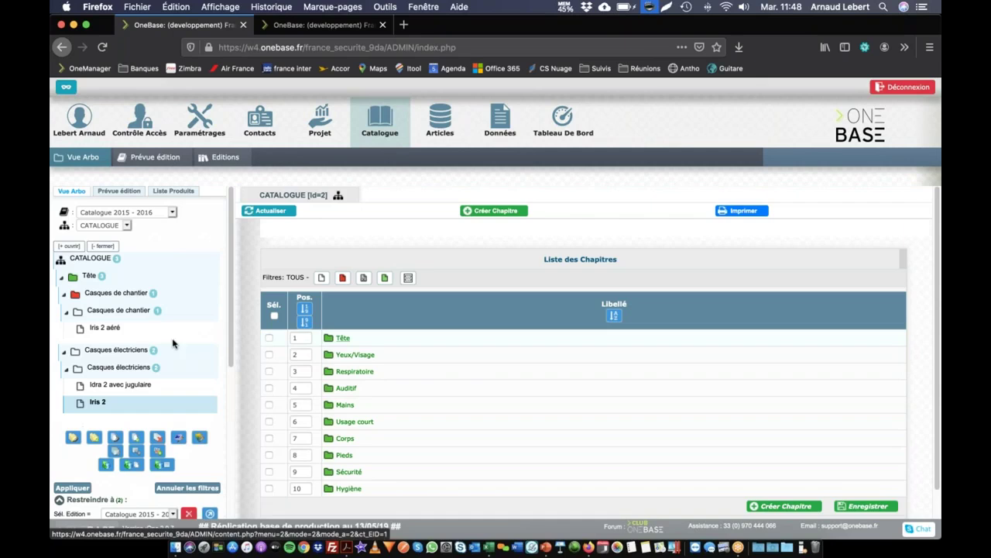
{"action": "left_click", "coordinate": [99, 402]}
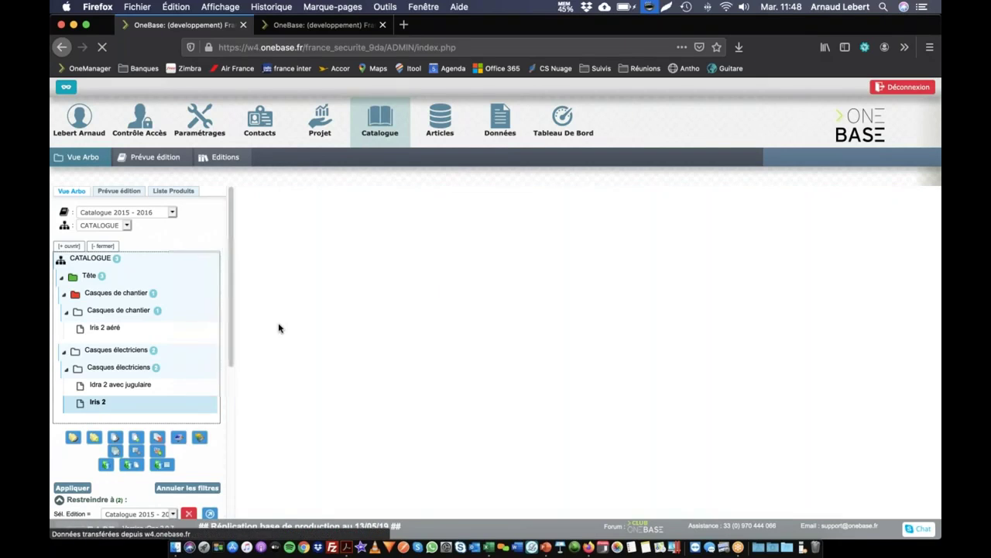
{"action": "left_click", "coordinate": [421, 246]}
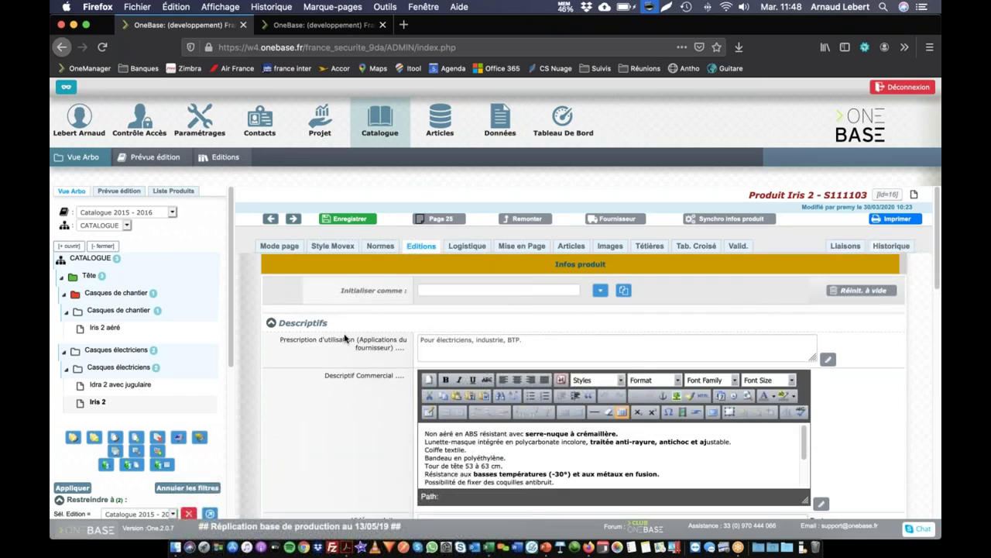
Scroll down to the Avantages produits field and open its field definition.
{"action": "scroll", "coordinate": [364, 357], "scroll_direction": "down", "scroll_amount": 5}
{"action": "scroll", "coordinate": [364, 362], "scroll_direction": "down", "scroll_amount": 5}
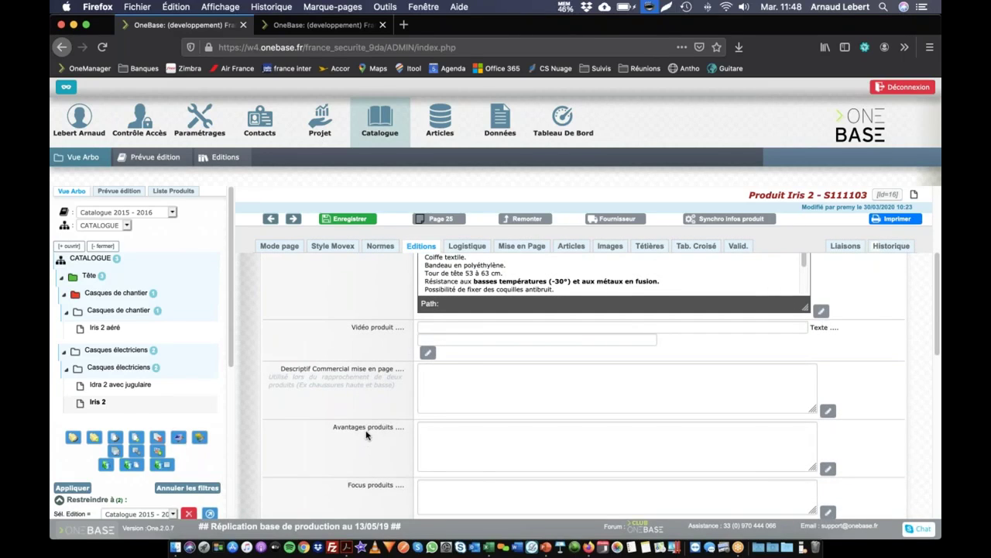
{"action": "scroll", "coordinate": [387, 476], "scroll_direction": "down", "scroll_amount": 1}
{"action": "scroll", "coordinate": [372, 403], "scroll_direction": "down", "scroll_amount": 2}
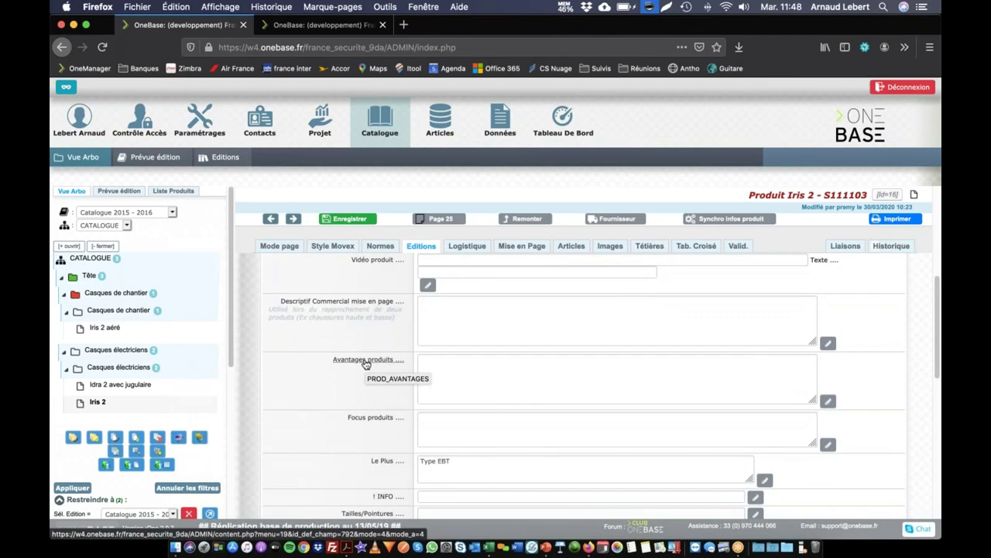
{"action": "left_click", "coordinate": [366, 361]}
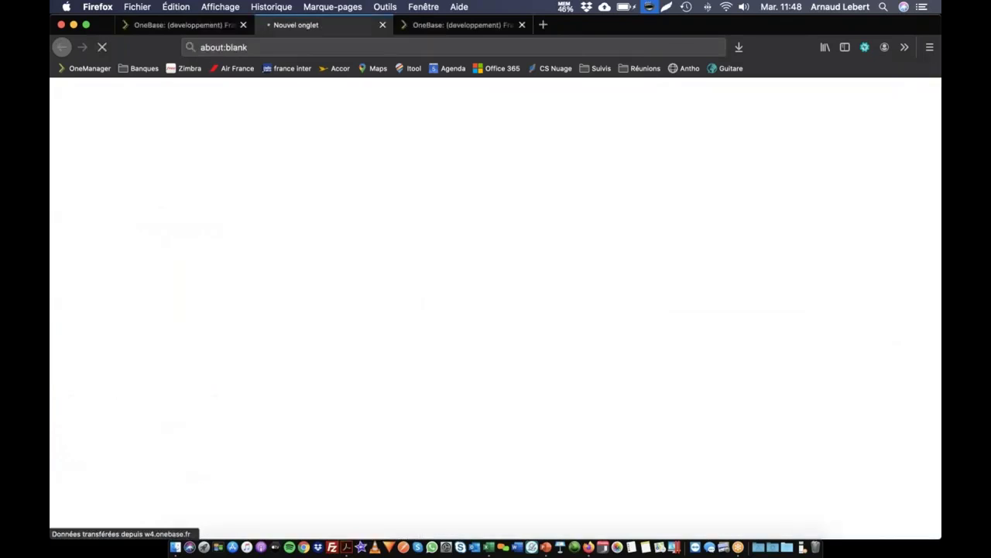
In PROD_AVANTAGES's Informations Techniques, list the Niveau d'historisation options.
{"action": "scroll", "coordinate": [362, 335], "scroll_direction": "down", "scroll_amount": 10}
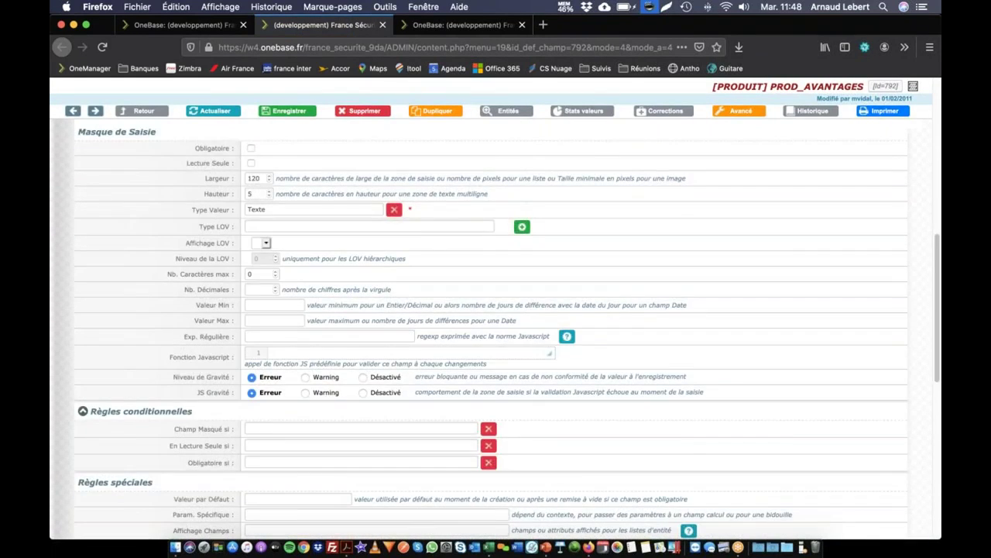
{"action": "scroll", "coordinate": [361, 344], "scroll_direction": "down", "scroll_amount": 8}
{"action": "left_click_drag", "start_coordinate": [77, 322], "coordinate": [215, 328]}
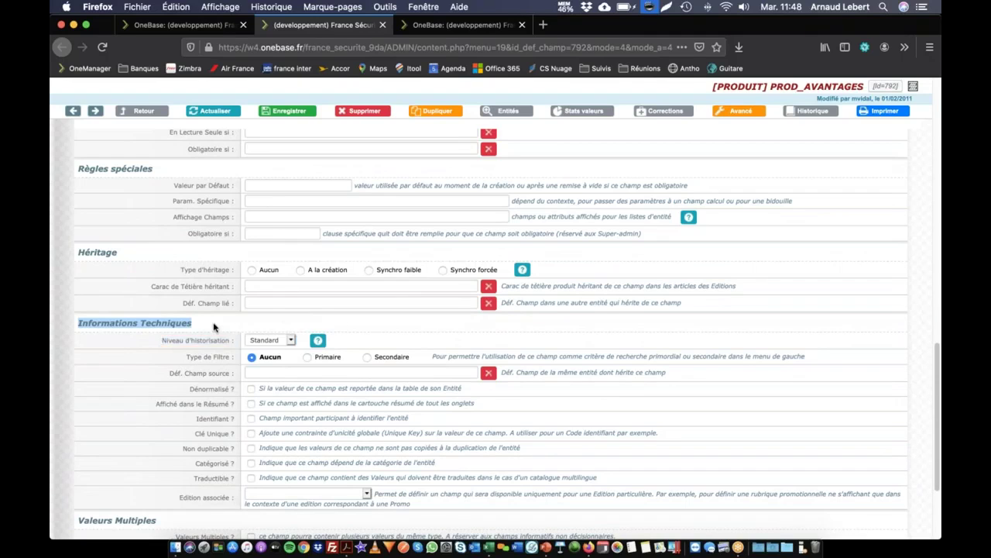
{"action": "scroll", "coordinate": [153, 333], "scroll_direction": "down", "scroll_amount": 1}
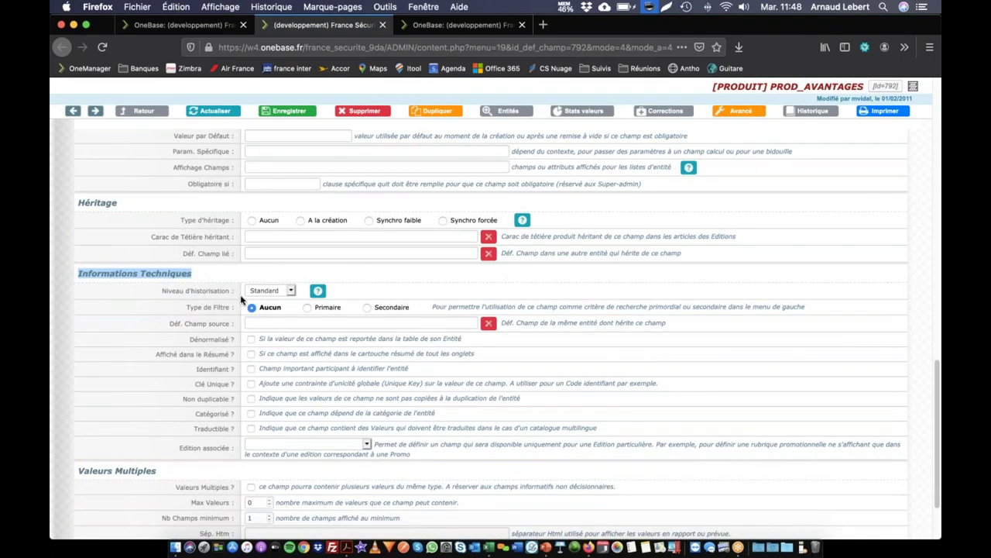
{"action": "left_click_drag", "start_coordinate": [161, 291], "coordinate": [249, 294]}
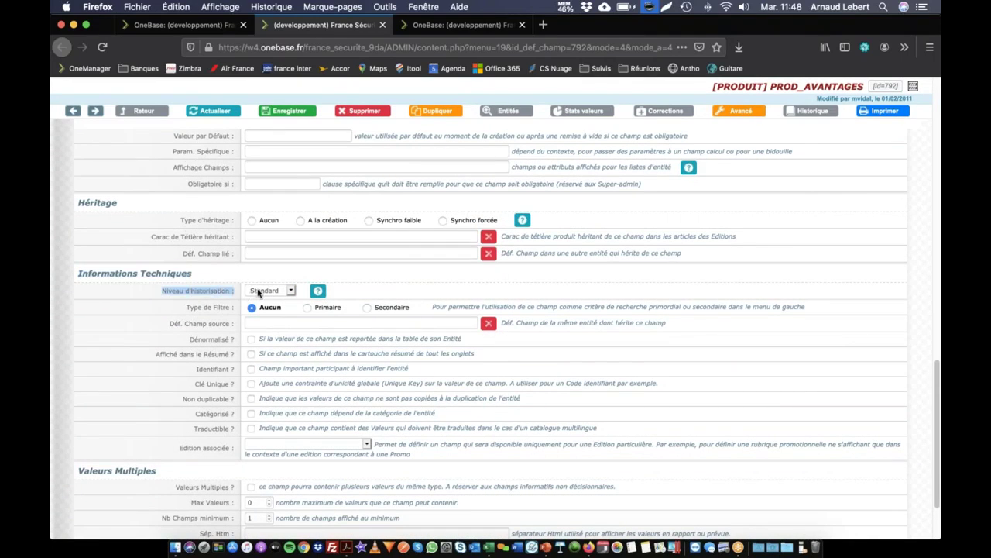
{"action": "left_click", "coordinate": [261, 291]}
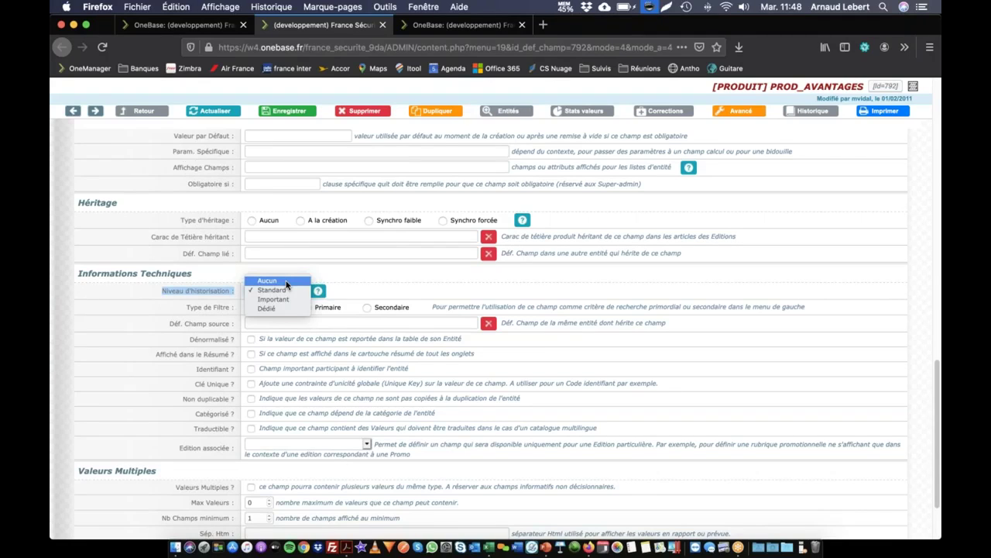
Keep Standard and show help for the Aucun, Standard, Important and Dédié levels, zoomed in.
{"action": "left_click", "coordinate": [359, 280]}
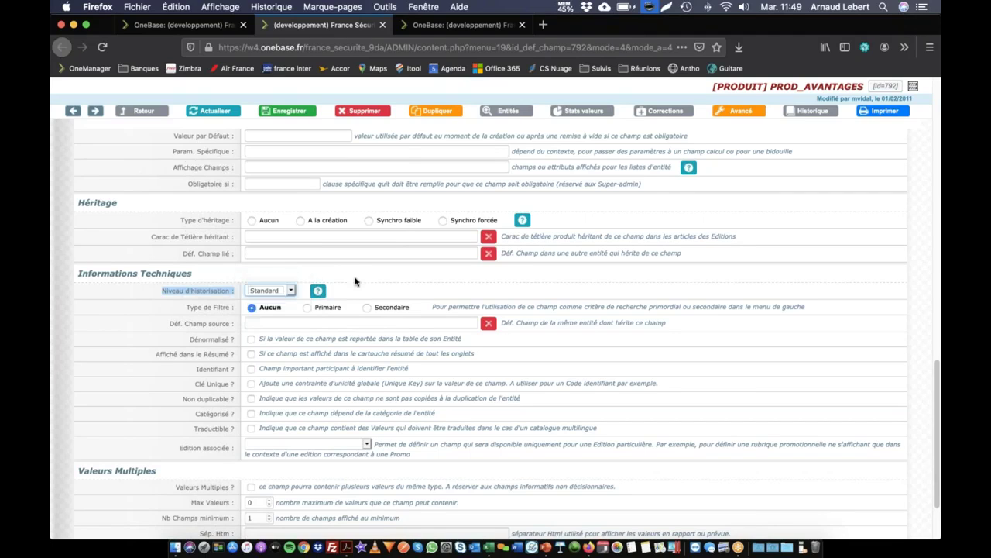
{"action": "left_click", "coordinate": [319, 293]}
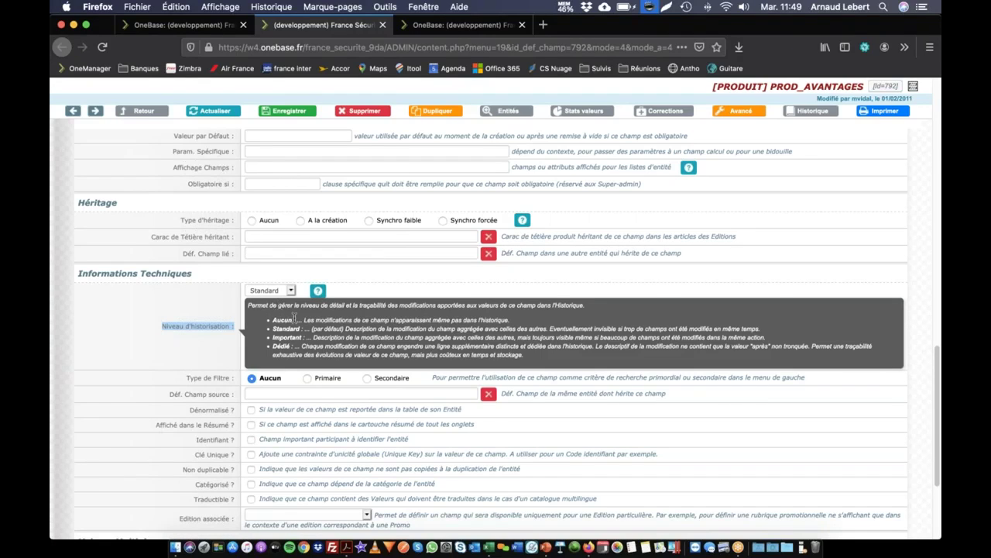
{"action": "left_click_drag", "start_coordinate": [294, 319], "coordinate": [532, 323]}
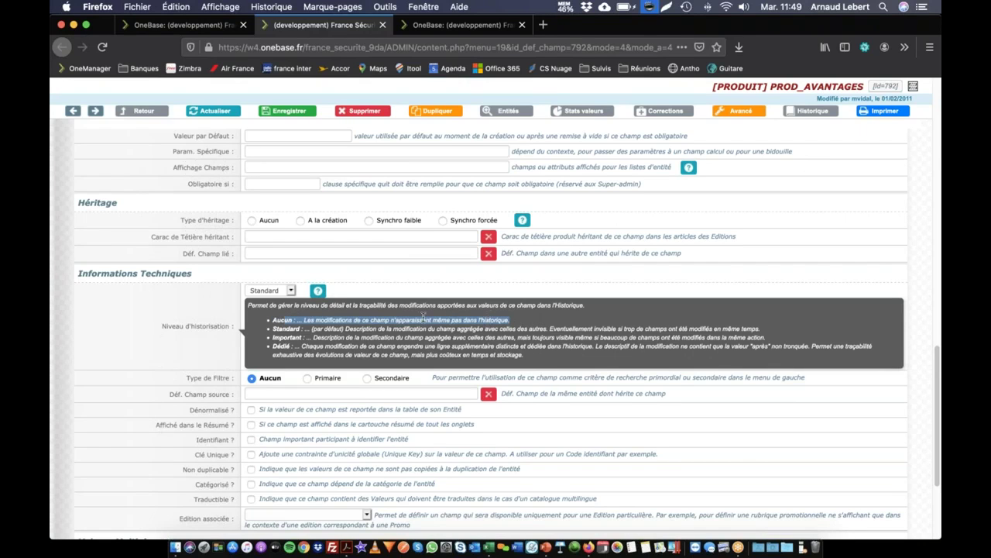
{"action": "key", "text": "super+plus"}
{"action": "key", "text": "super+plus"}
{"action": "key", "text": "super+plus"}
{"action": "key", "text": "super+plus"}
{"action": "key", "text": "super+plus"}
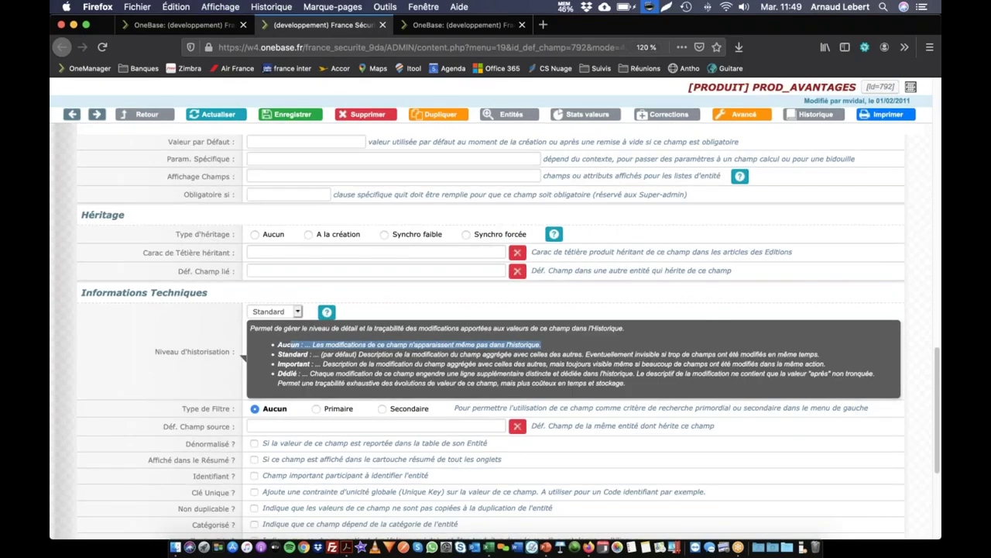
Change the PROD_AVANTAGES historisation level to Dédié and save the field definition.
{"action": "scroll", "coordinate": [344, 263], "scroll_direction": "up", "scroll_amount": 10}
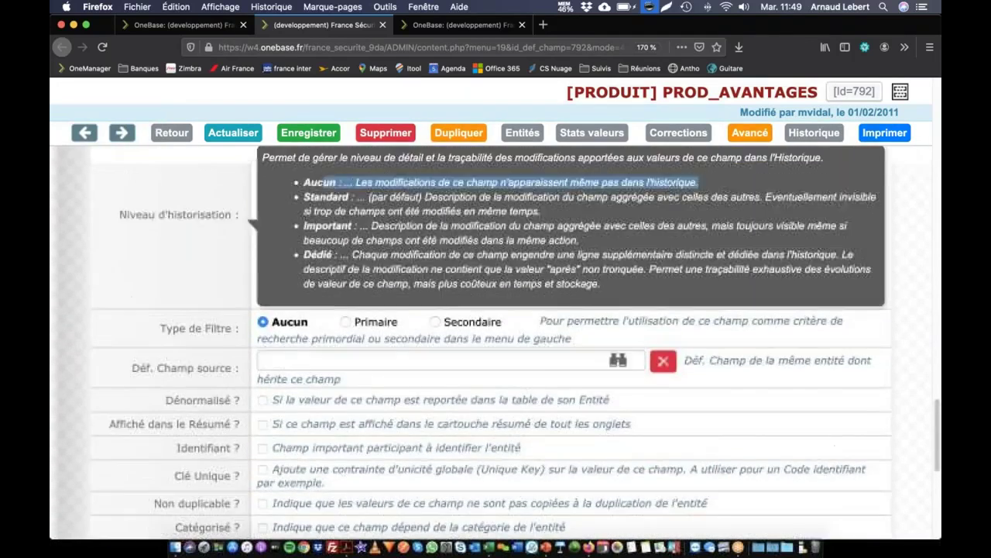
{"action": "left_click", "coordinate": [345, 264]}
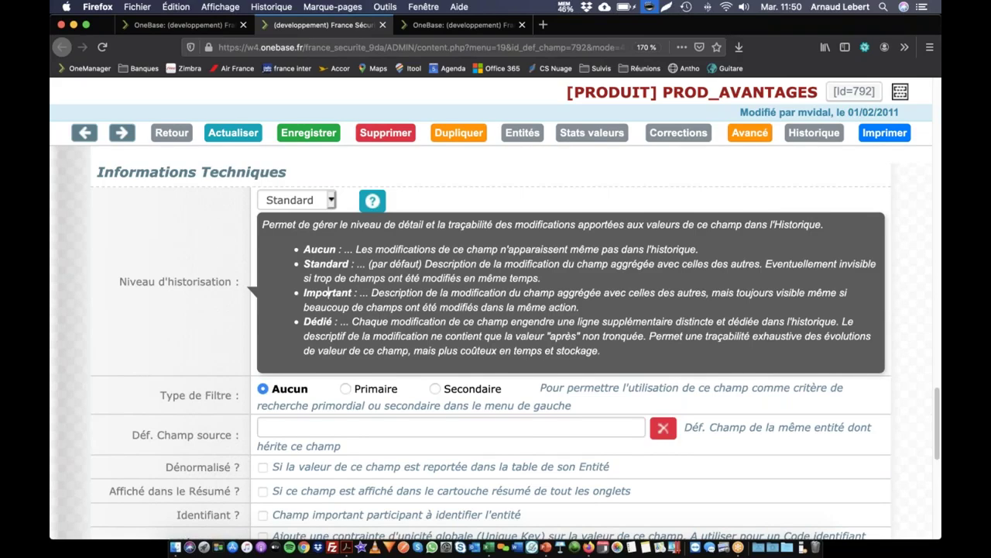
{"action": "left_click", "coordinate": [284, 203]}
{"action": "left_click", "coordinate": [291, 204]}
{"action": "left_click", "coordinate": [291, 205]}
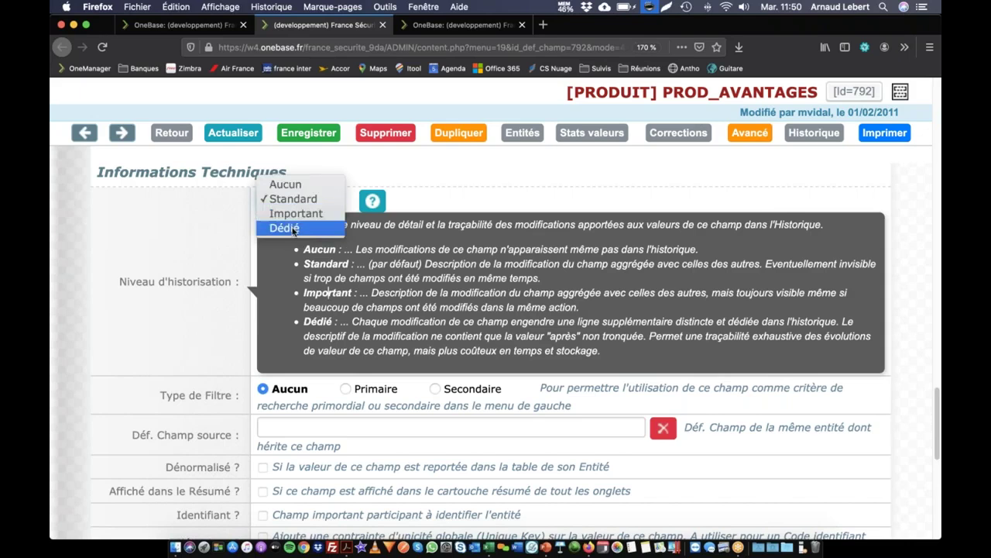
{"action": "left_click", "coordinate": [293, 228]}
{"action": "left_click", "coordinate": [316, 138]}
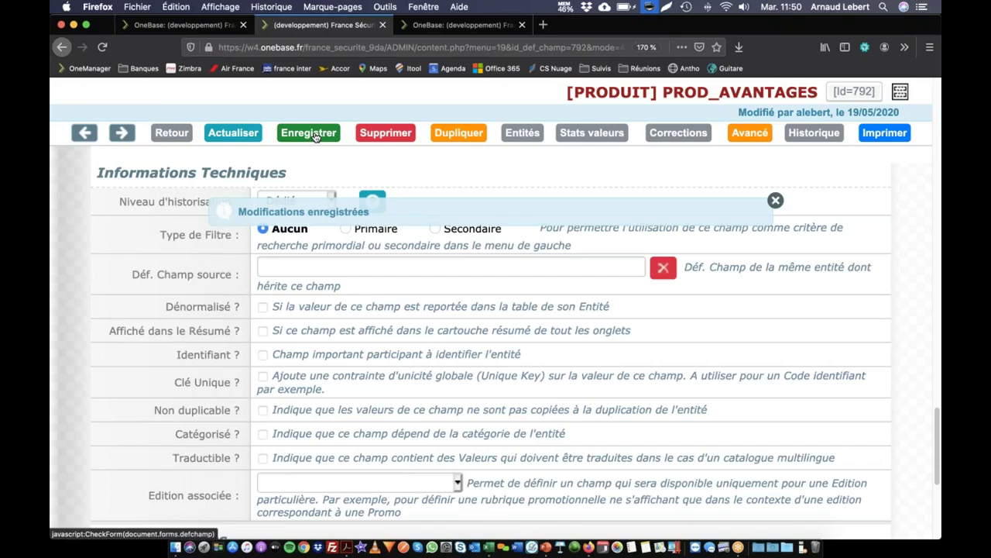
Back on Iris 2 at normal zoom, enter 'Super Produit' in Avantages produits and save.
{"action": "key", "text": "ctrl+0"}
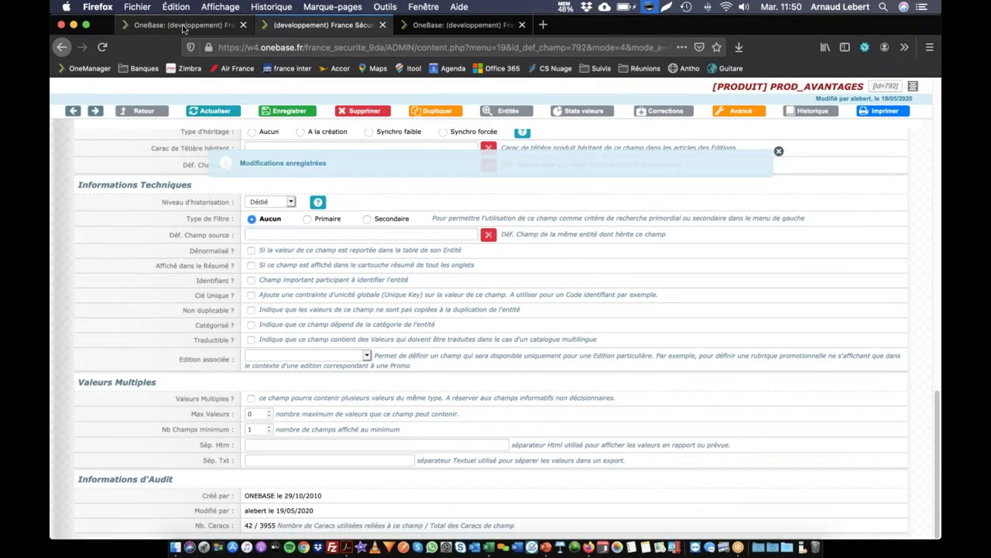
{"action": "left_click", "coordinate": [184, 26]}
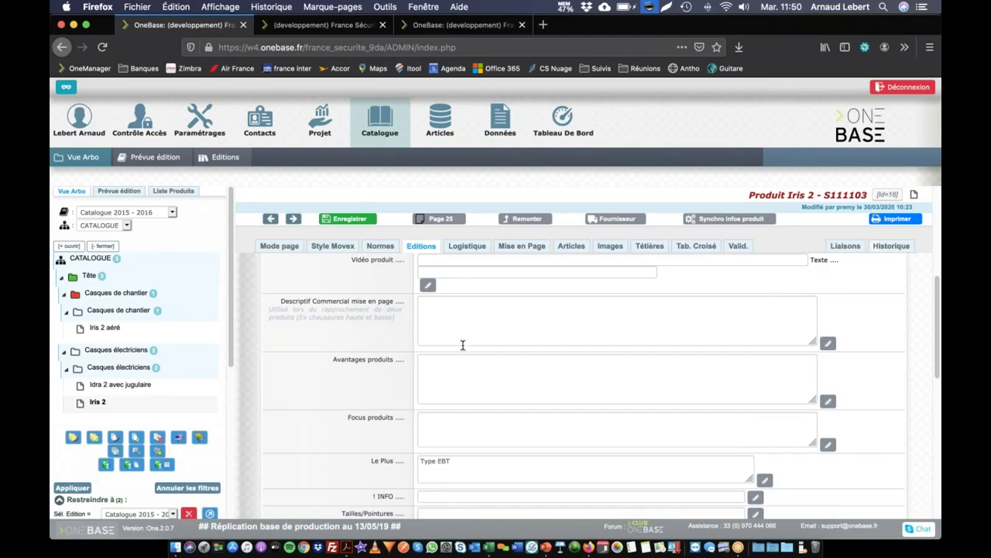
{"action": "left_click", "coordinate": [479, 371]}
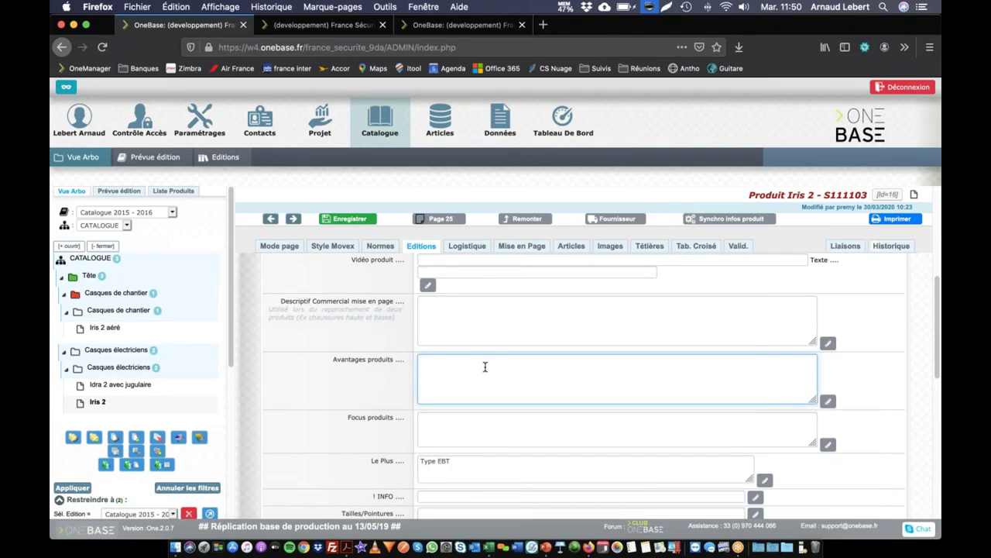
{"action": "type", "text": "SUPER PRODUIT"}
{"action": "key", "text": "super+a"}
{"action": "key", "text": "BackSpace"}
{"action": "type", "text": "Super Produ"}
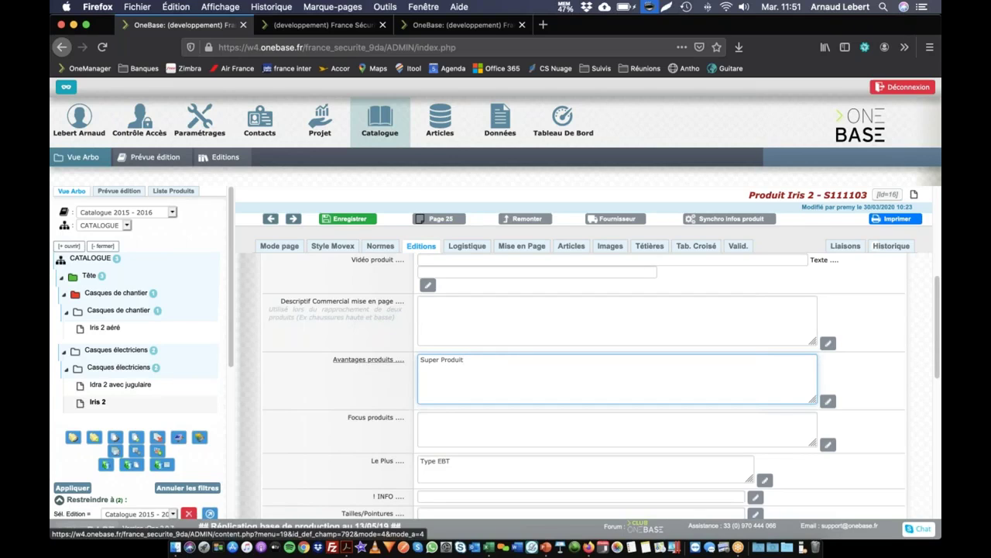
{"action": "key", "text": "super+s"}
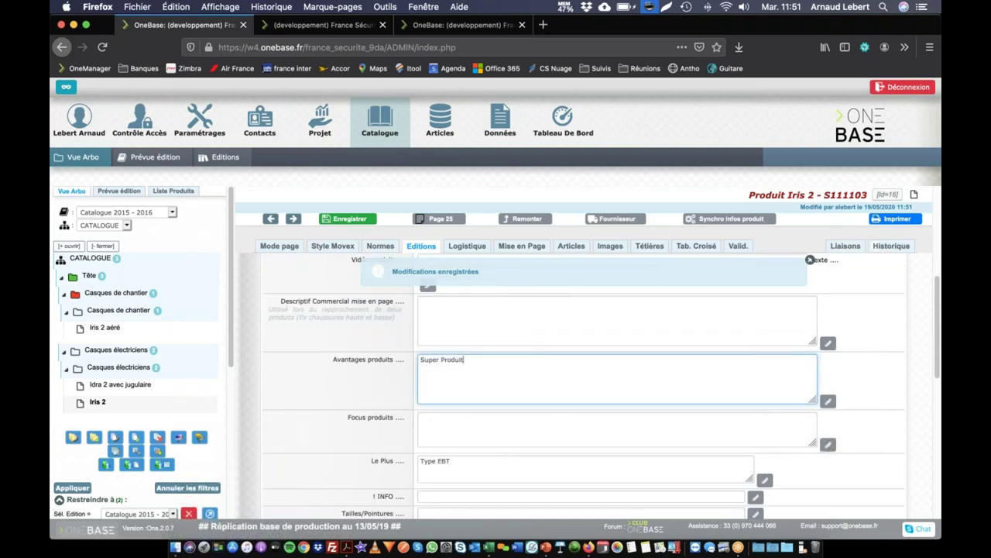
Open Iris 2's Historique and highlight the 19/05/2020 PROD_AVANTAGES change to 'Super Produit'.
{"action": "left_click", "coordinate": [890, 247]}
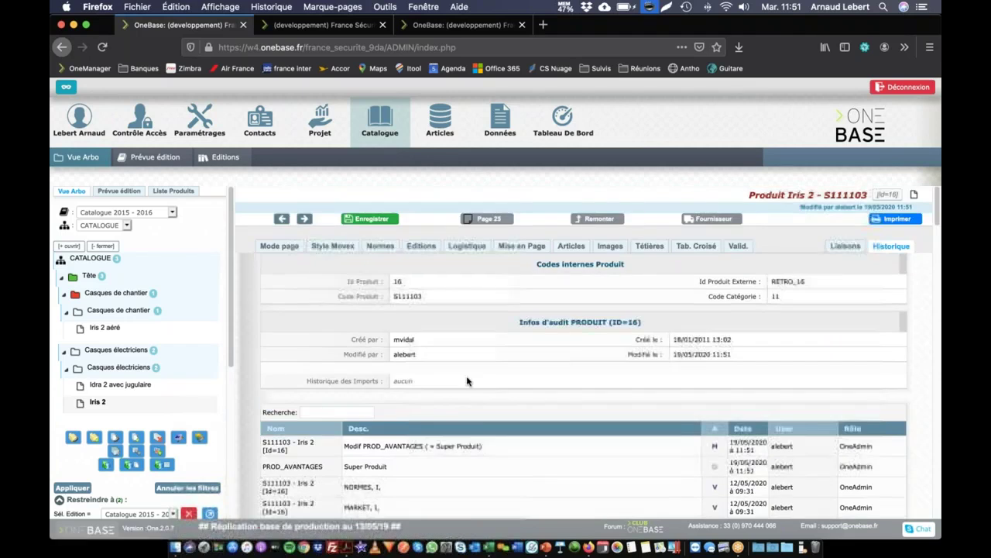
{"action": "scroll", "coordinate": [863, 310], "scroll_direction": "down", "scroll_amount": 3}
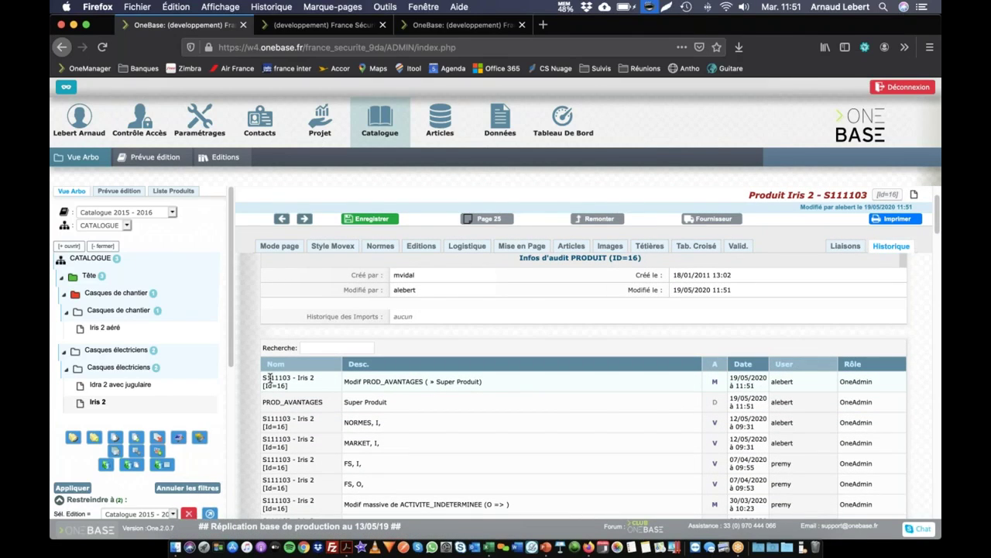
{"action": "left_click_drag", "start_coordinate": [270, 379], "coordinate": [274, 405]}
{"action": "left_click", "coordinate": [306, 378]}
{"action": "left_click_drag", "start_coordinate": [359, 381], "coordinate": [432, 381]}
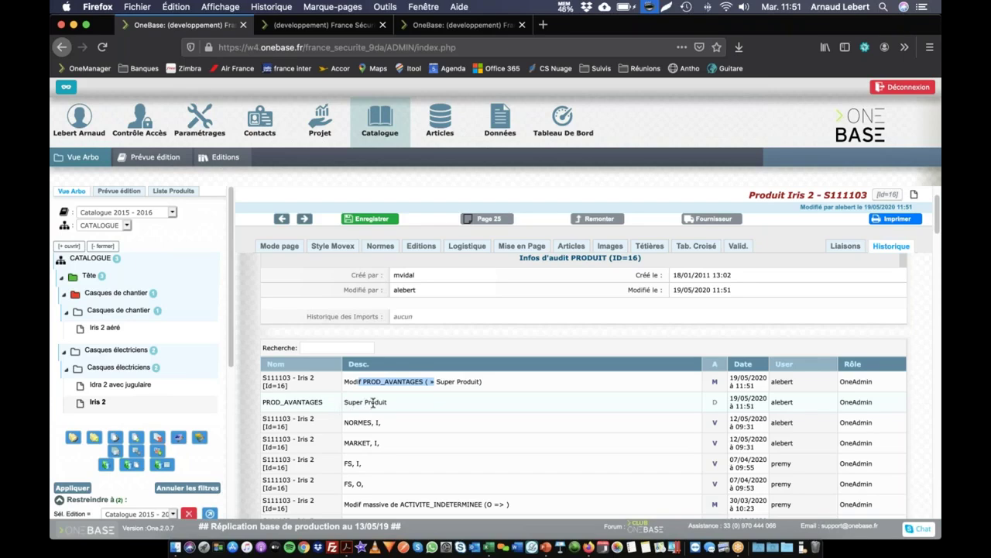
{"action": "left_click", "coordinate": [371, 402]}
{"action": "left_click_drag", "start_coordinate": [346, 402], "coordinate": [404, 408]}
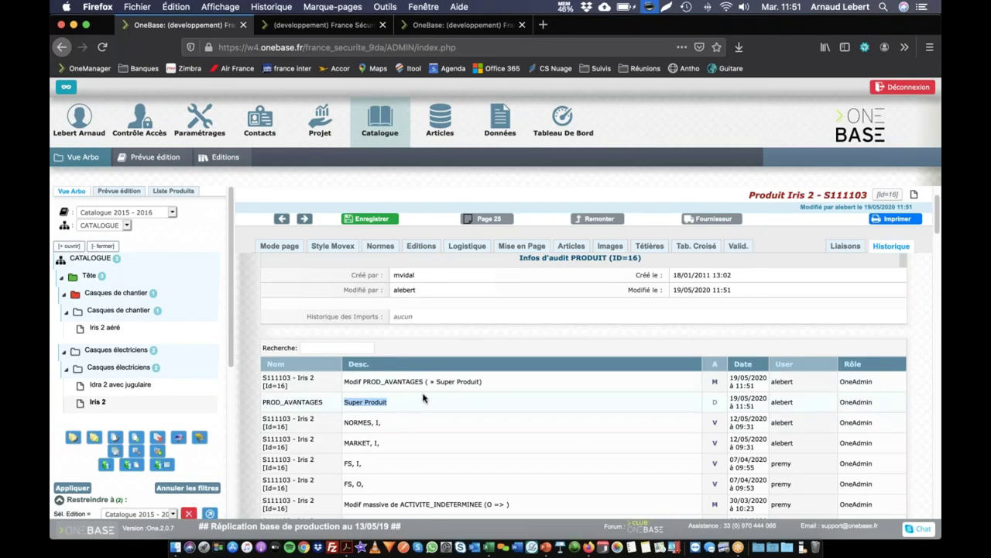
{"action": "key", "text": "super+Tab"}
{"action": "key", "text": "super+shift+Tab"}
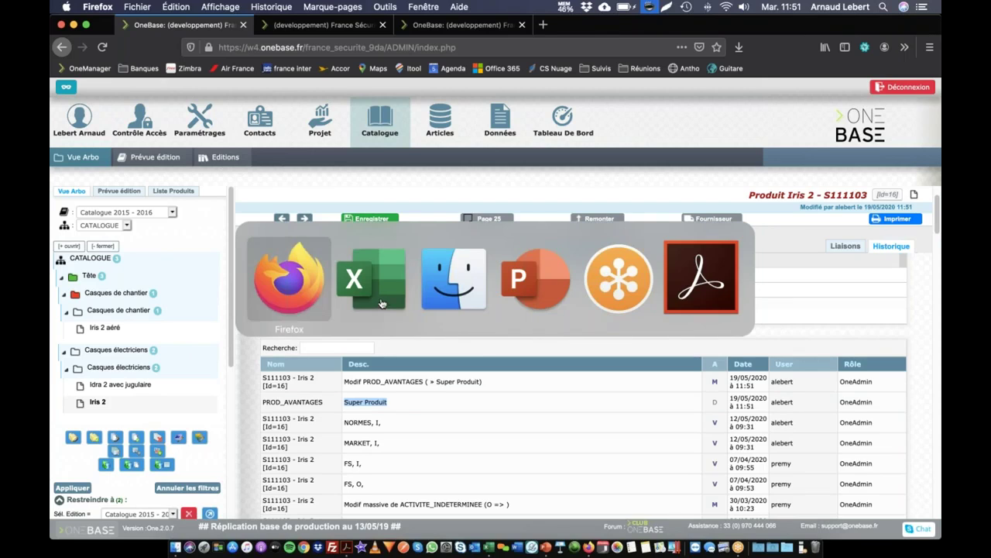
Paste the commercial description into Avantages produits after 'Super Produit' and save the field.
{"action": "left_click", "coordinate": [435, 247]}
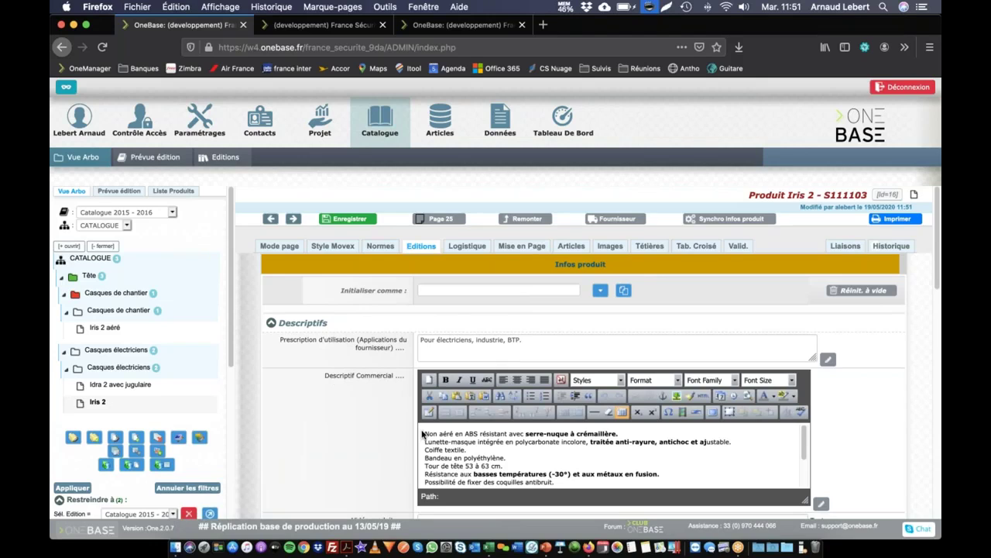
{"action": "left_click_drag", "start_coordinate": [448, 434], "coordinate": [600, 513]}
{"action": "key", "text": "super+c"}
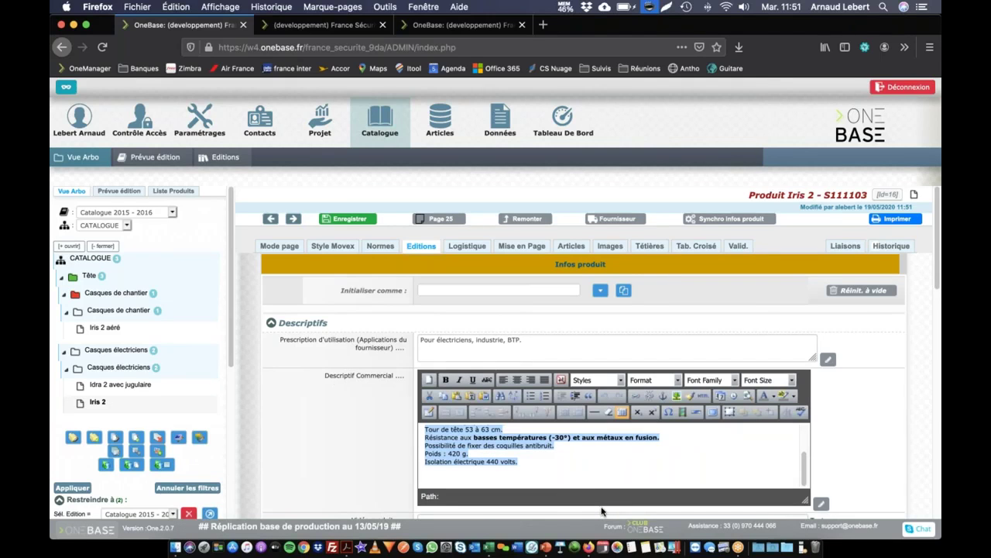
{"action": "scroll", "coordinate": [496, 388], "scroll_direction": "down", "scroll_amount": 6}
{"action": "left_click", "coordinate": [491, 302]}
{"action": "key", "text": "super+v"}
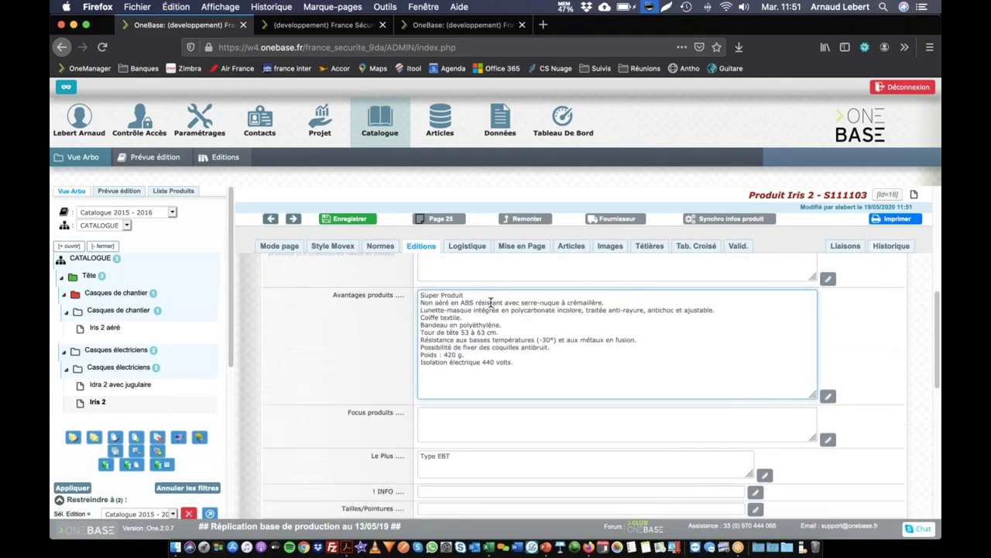
{"action": "right_click", "coordinate": [414, 330]}
{"action": "left_click", "coordinate": [422, 339]}
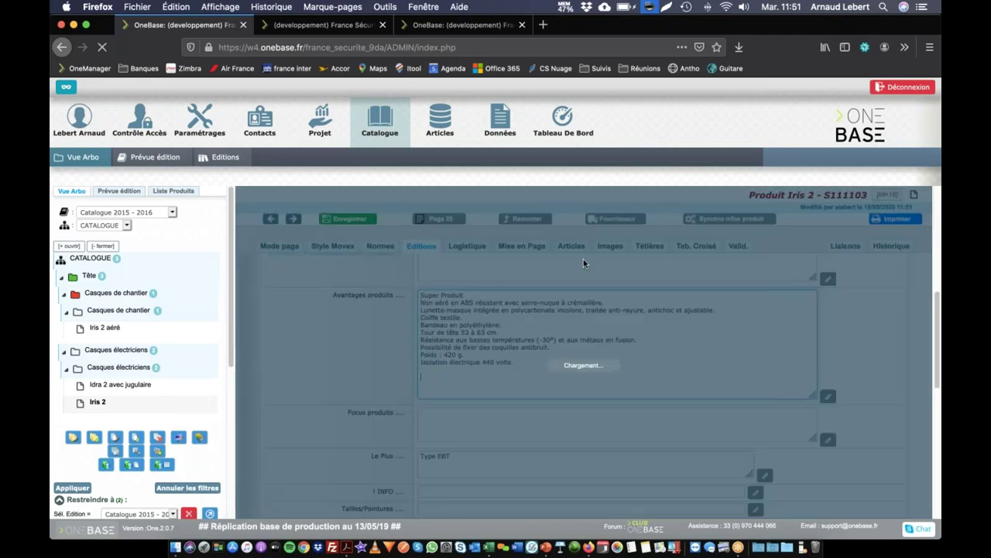
Open Iris 2's change history to review the new PROD_AVANTAGES entries.
{"action": "left_click", "coordinate": [891, 247]}
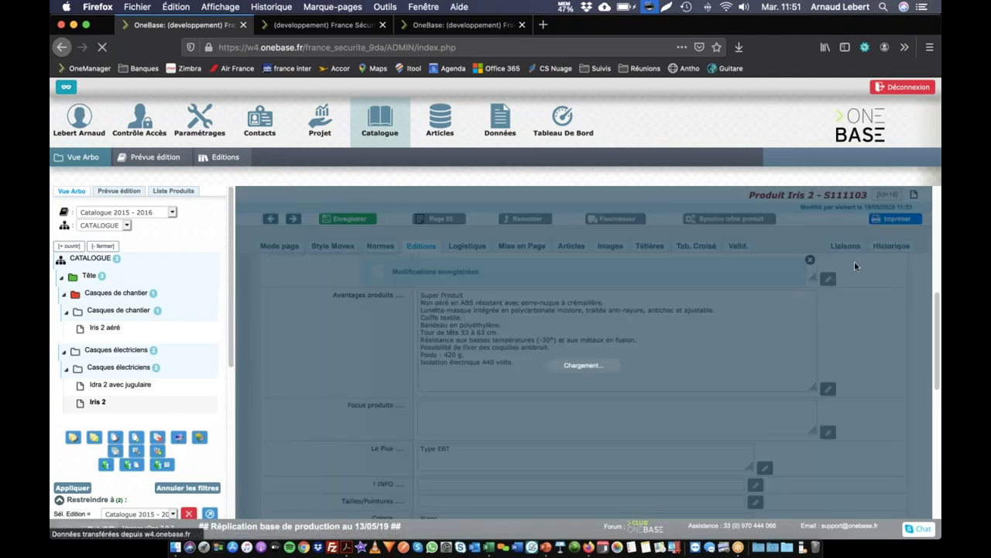
{"action": "scroll", "coordinate": [584, 377], "scroll_direction": "down", "scroll_amount": 1}
{"action": "left_click_drag", "start_coordinate": [455, 352], "coordinate": [516, 352]}
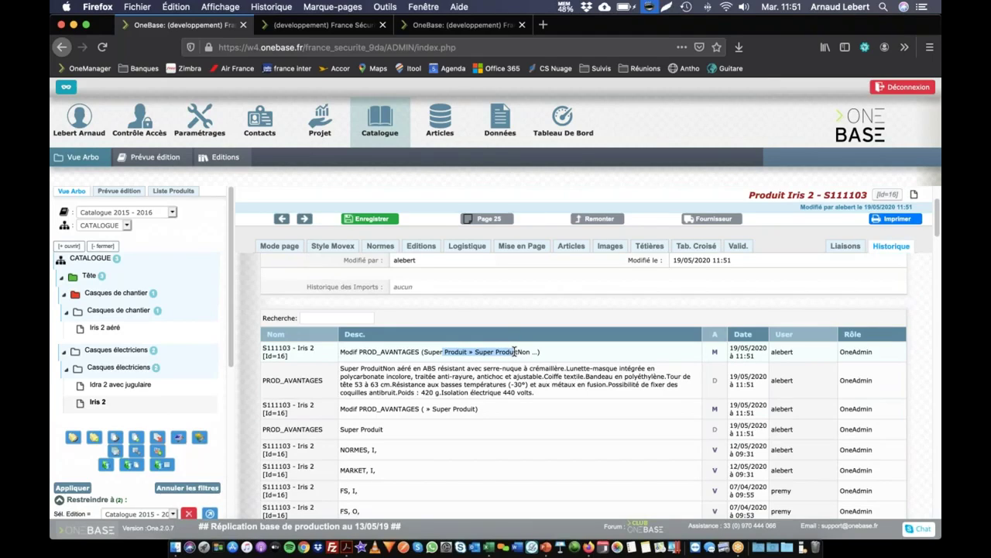
{"action": "left_click_drag", "start_coordinate": [431, 351], "coordinate": [527, 352]}
{"action": "left_click", "coordinate": [435, 378]}
{"action": "left_click_drag", "start_coordinate": [359, 368], "coordinate": [325, 373]}
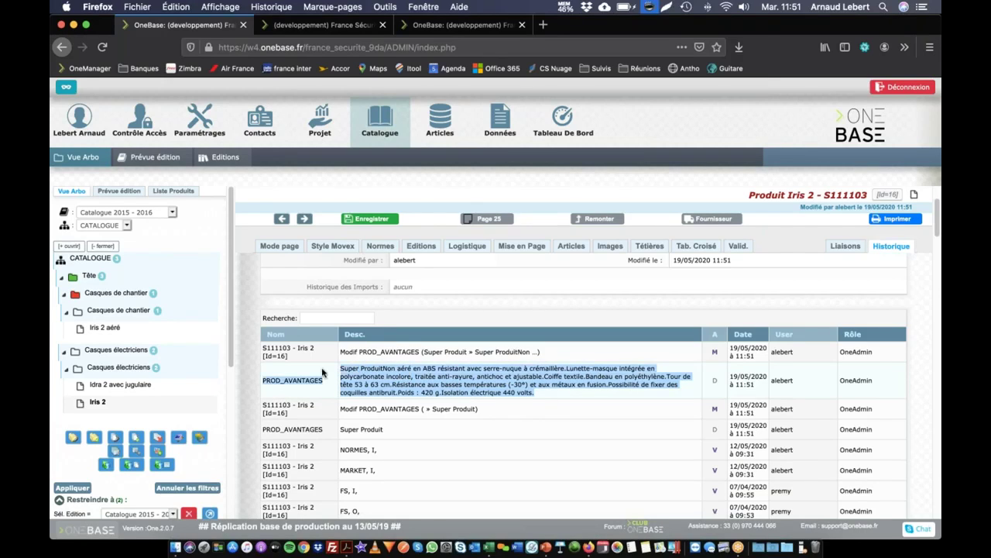
{"action": "left_click", "coordinate": [370, 371]}
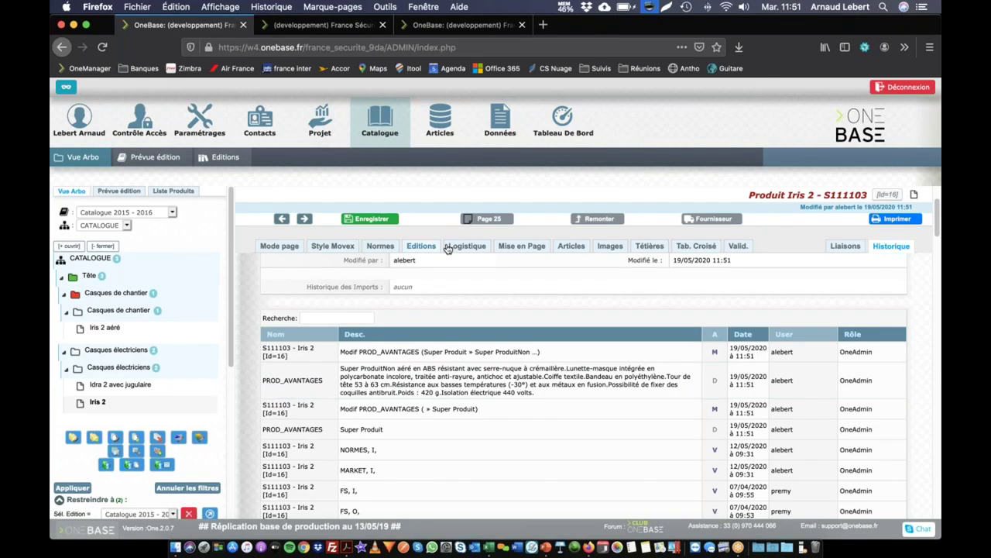
Delete the head-size, low-temperature and anti-noise shell lines from Avantages produits and save.
{"action": "left_click", "coordinate": [422, 248]}
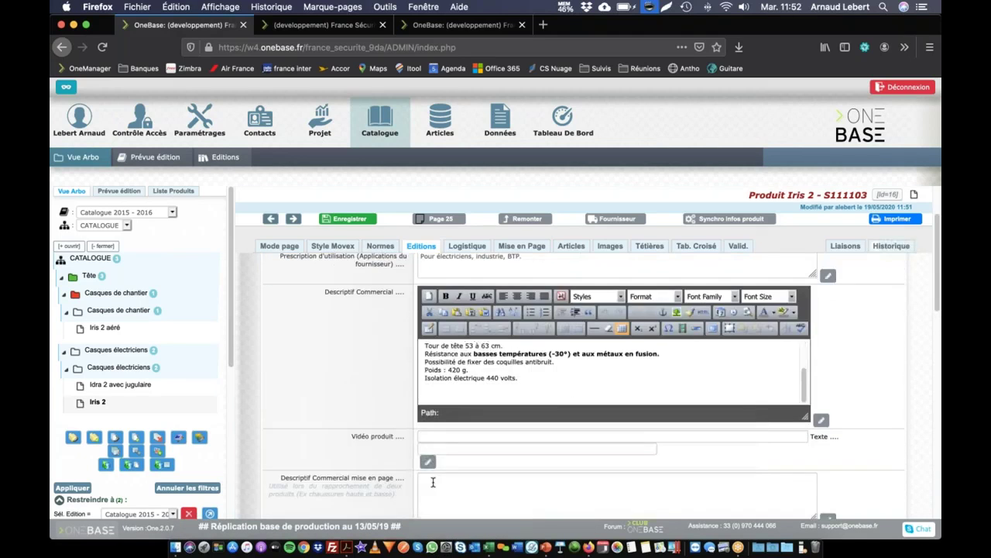
{"action": "left_click_drag", "start_coordinate": [551, 354], "coordinate": [376, 338]}
{"action": "key", "text": "BackSpace"}
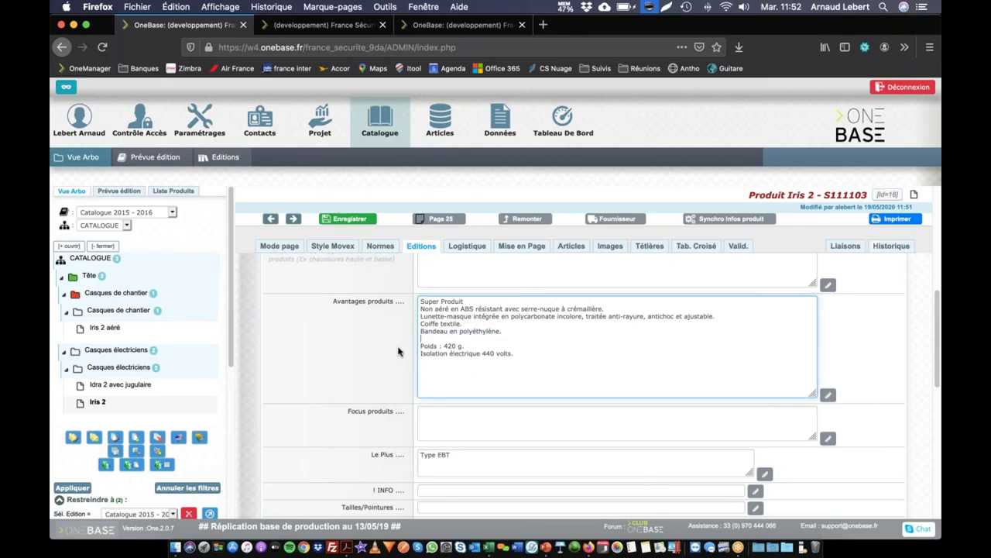
{"action": "left_click", "coordinate": [402, 295]}
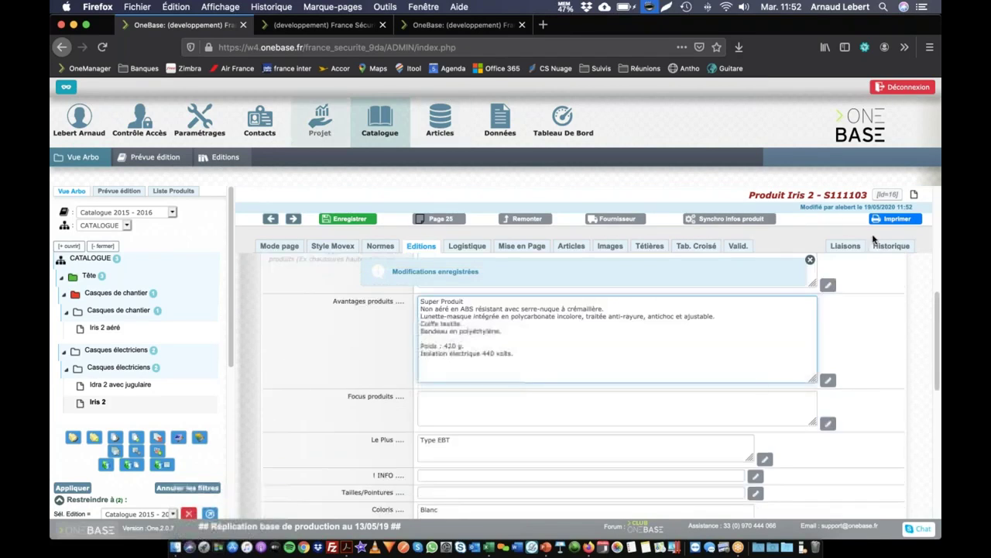
Inspect the new 11:52 history entry and select the earlier full Avantages produits text.
{"action": "left_click", "coordinate": [879, 244]}
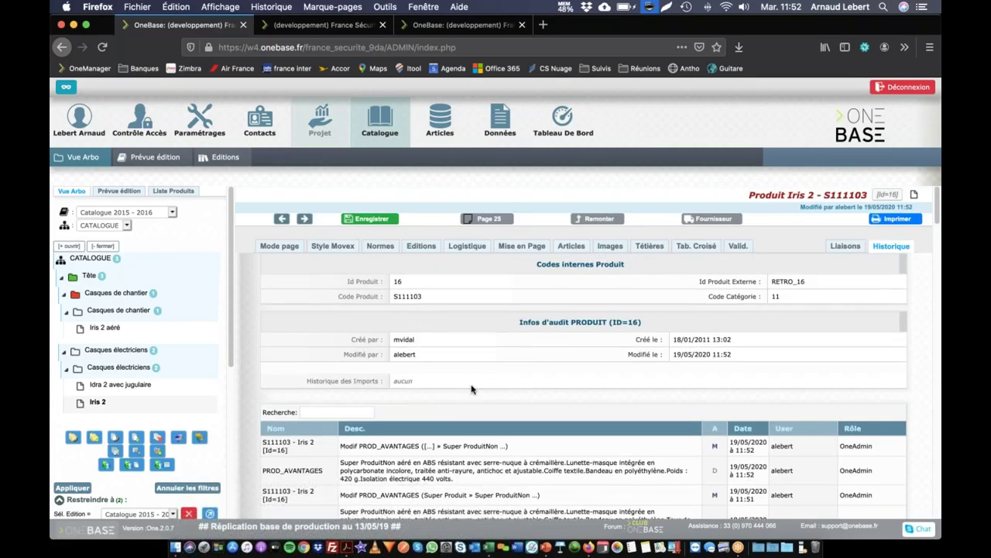
{"action": "scroll", "coordinate": [471, 389], "scroll_direction": "down", "scroll_amount": 3}
{"action": "left_click_drag", "start_coordinate": [457, 355], "coordinate": [347, 338]}
{"action": "left_click", "coordinate": [347, 339]}
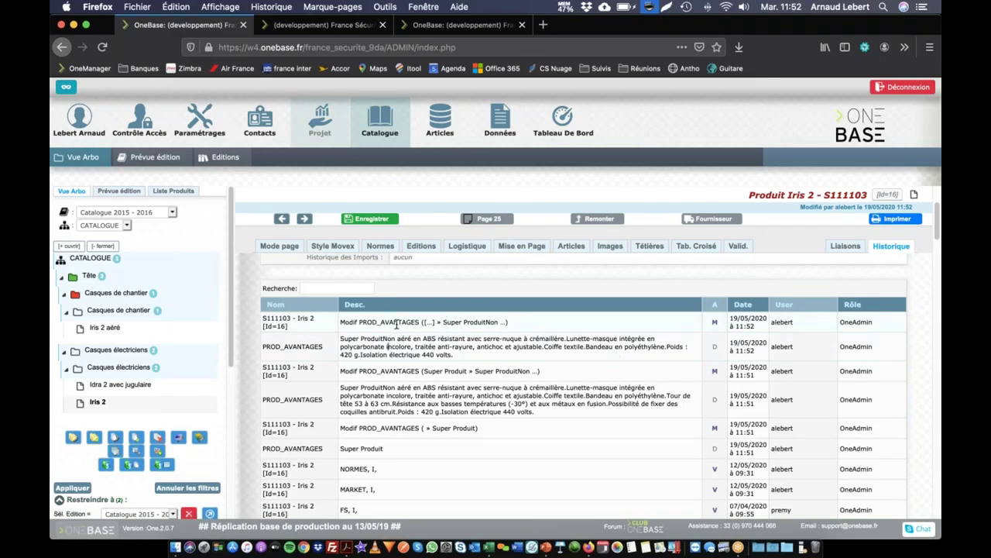
{"action": "left_click_drag", "start_coordinate": [437, 323], "coordinate": [498, 322]}
{"action": "left_click_drag", "start_coordinate": [538, 413], "coordinate": [338, 393]}
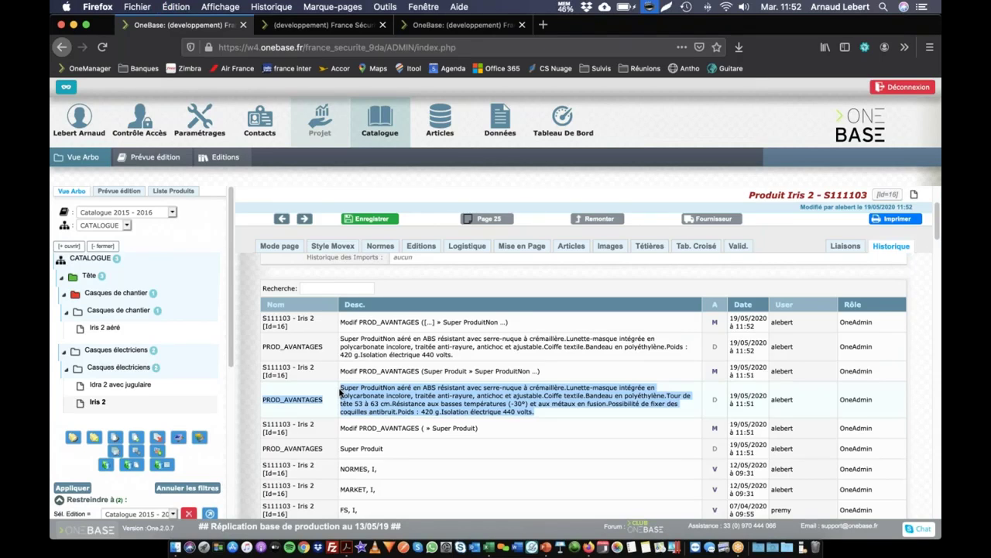
{"action": "left_click", "coordinate": [418, 246]}
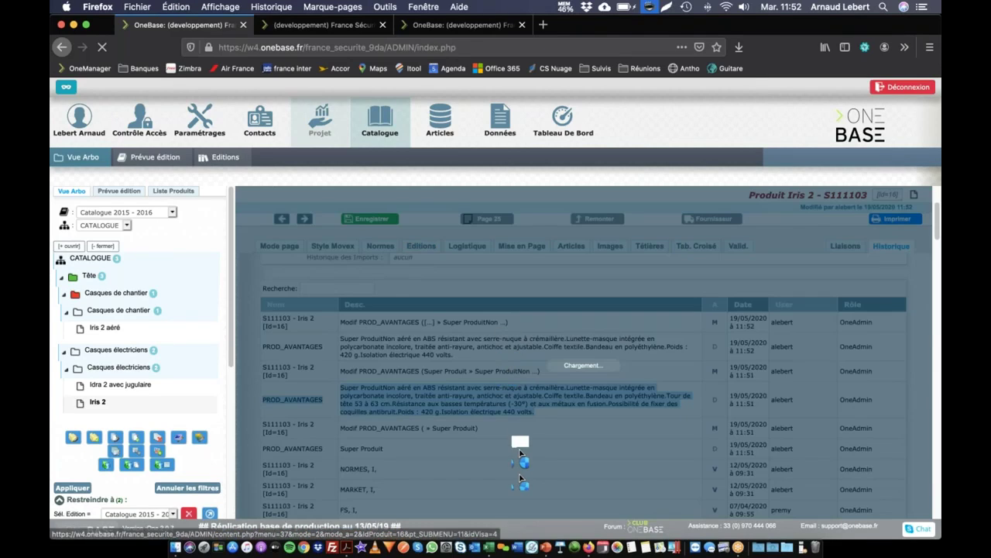
Replace all Avantages produits text with the earlier full version copied from the history.
{"action": "scroll", "coordinate": [503, 468], "scroll_direction": "down", "scroll_amount": 8}
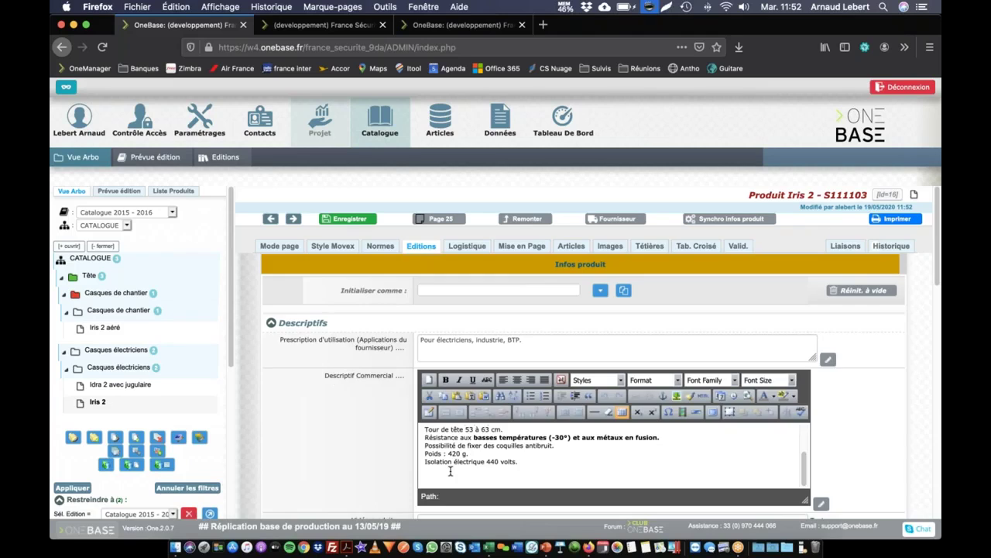
{"action": "left_click", "coordinate": [511, 310]}
{"action": "key", "text": "ctrl+a"}
{"action": "type", "text": "PROD_AVANTAGES\tSuper ProduitNon aéré en ABS résistant avec serre-nuque à crémaillère.Lunette-masque intégrée en polycarbonate incolore, traitée anti-rayure, antichoc et ajustable.Coiffe textile.Bandeau en polyéthylène.Tour de tête 53 à 63 cm.Résistance aux basses températures (-30°) et aux métaux en fusion.Possibilité de fixer des coquilles antibruit.Poids : 420 g.Isolation électrique 440 volts."}
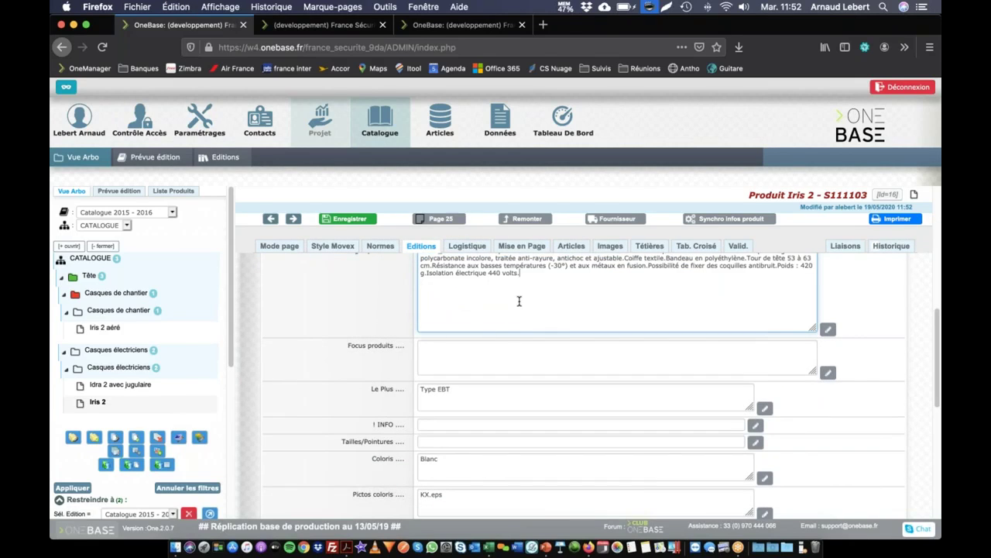
{"action": "scroll", "coordinate": [516, 305], "scroll_direction": "up", "scroll_amount": 2}
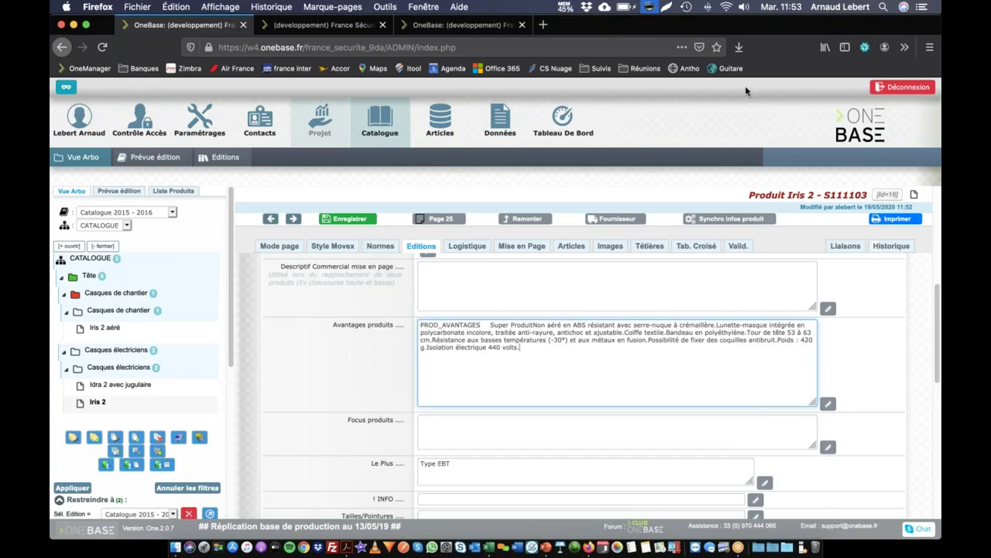
{"action": "double_click", "coordinate": [922, 34]}
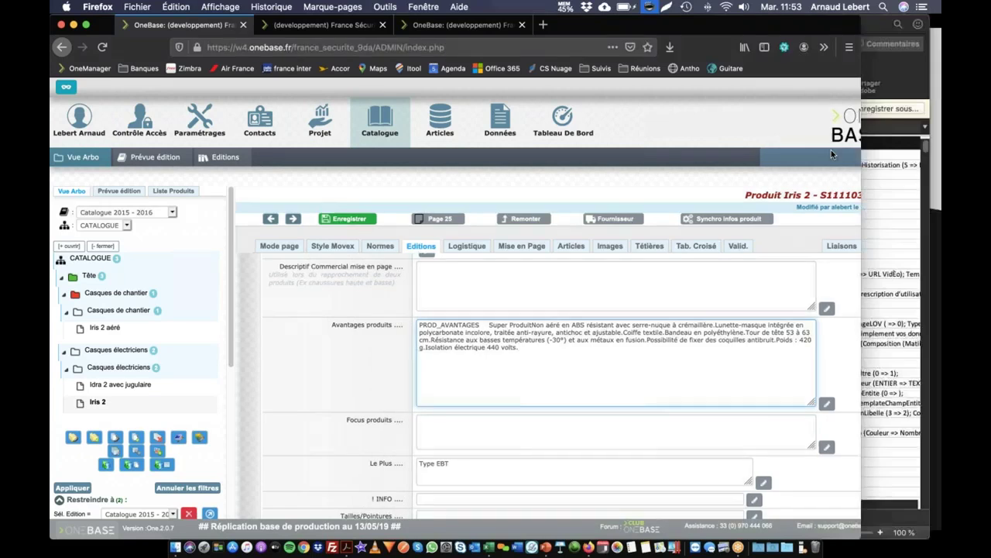
{"action": "double_click", "coordinate": [103, 29]}
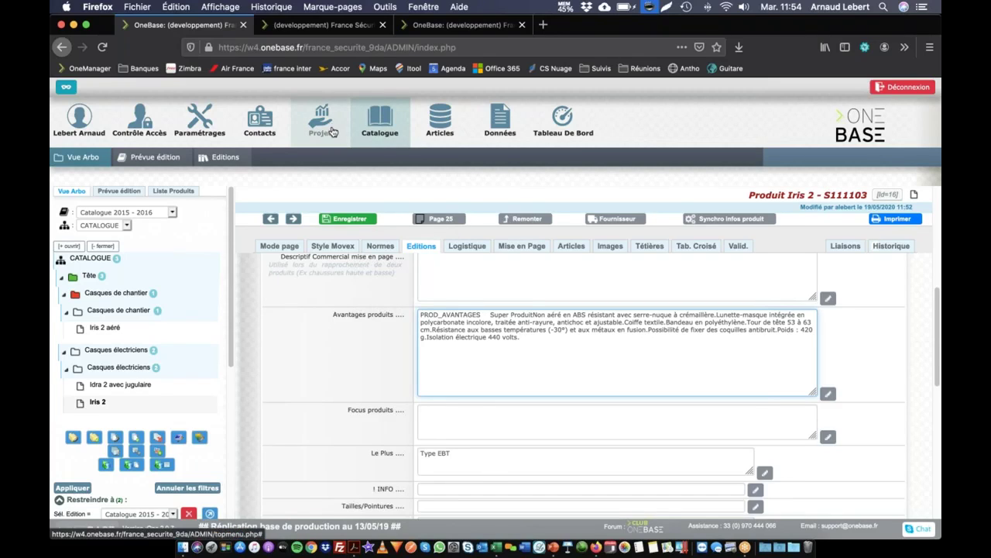
Open Projet > Historique and apply the filters so Iris 2's 19/05/2020 PROD_AVANTAGES changes lead.
{"action": "left_click", "coordinate": [288, 139]}
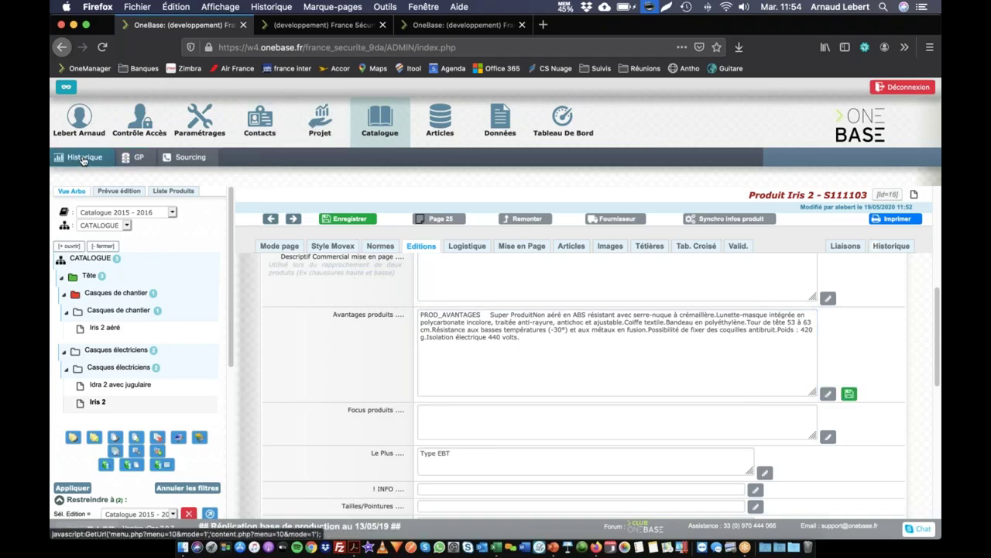
{"action": "left_click", "coordinate": [617, 275]}
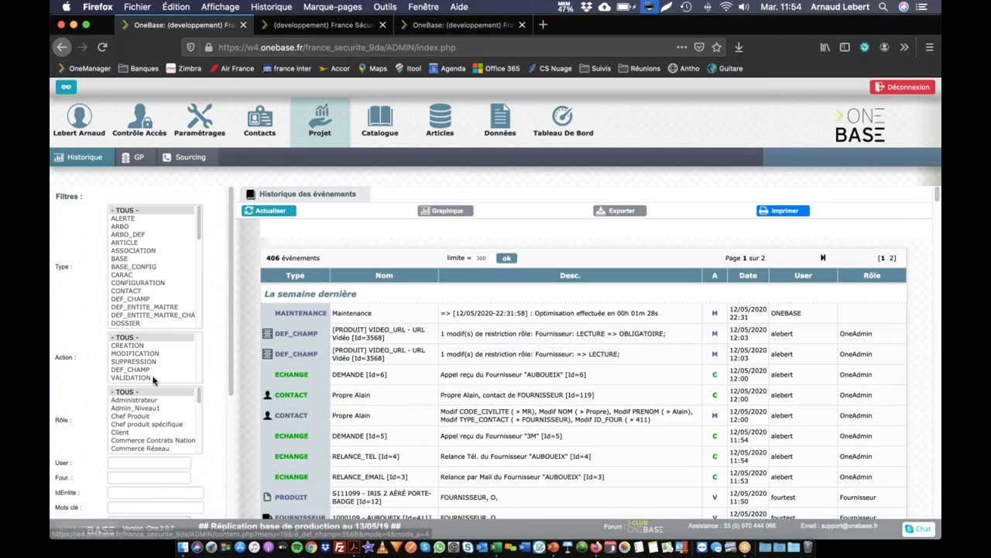
{"action": "scroll", "coordinate": [153, 380], "scroll_direction": "down", "scroll_amount": 5}
{"action": "left_click", "coordinate": [189, 510]}
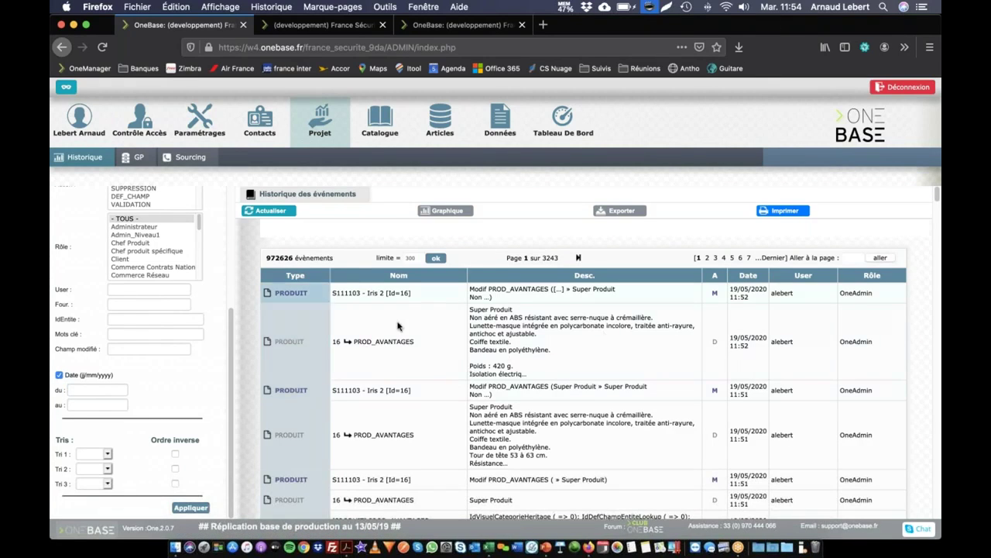
{"action": "scroll", "coordinate": [319, 370], "scroll_direction": "down", "scroll_amount": 5}
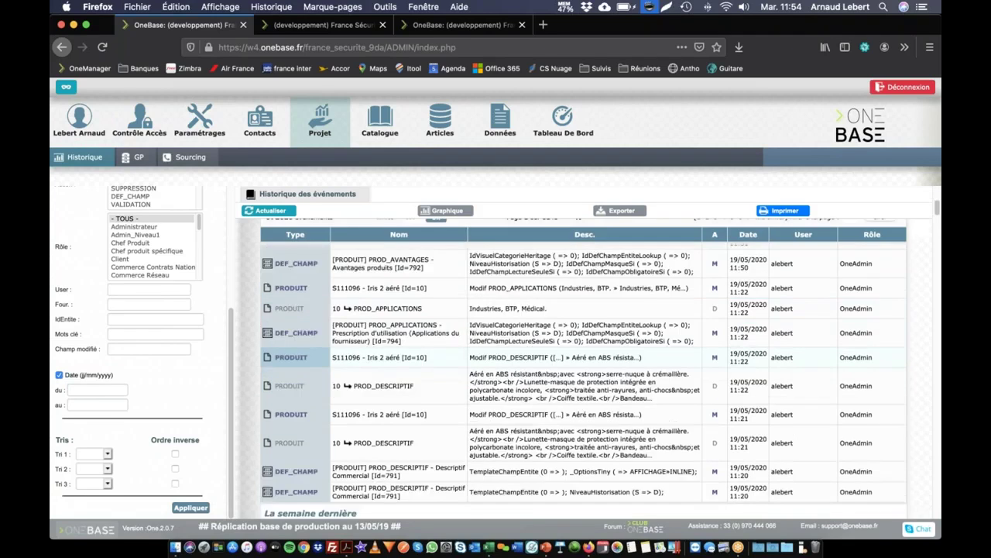
{"action": "scroll", "coordinate": [340, 310], "scroll_direction": "up", "scroll_amount": 5}
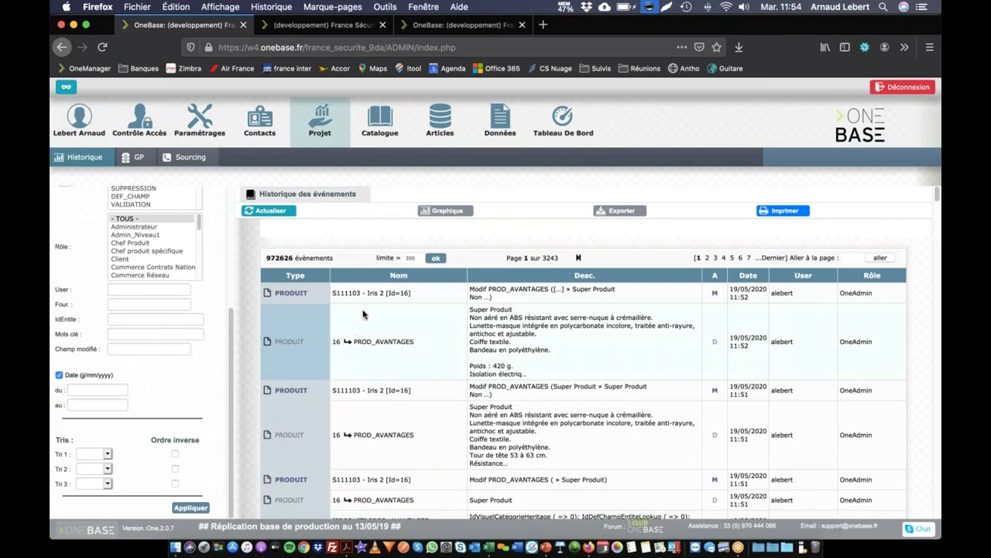
Filter the event history on the [PRODUIT] PROD_AVANTAGES modified field, leaving 3 events.
{"action": "left_click", "coordinate": [150, 350]}
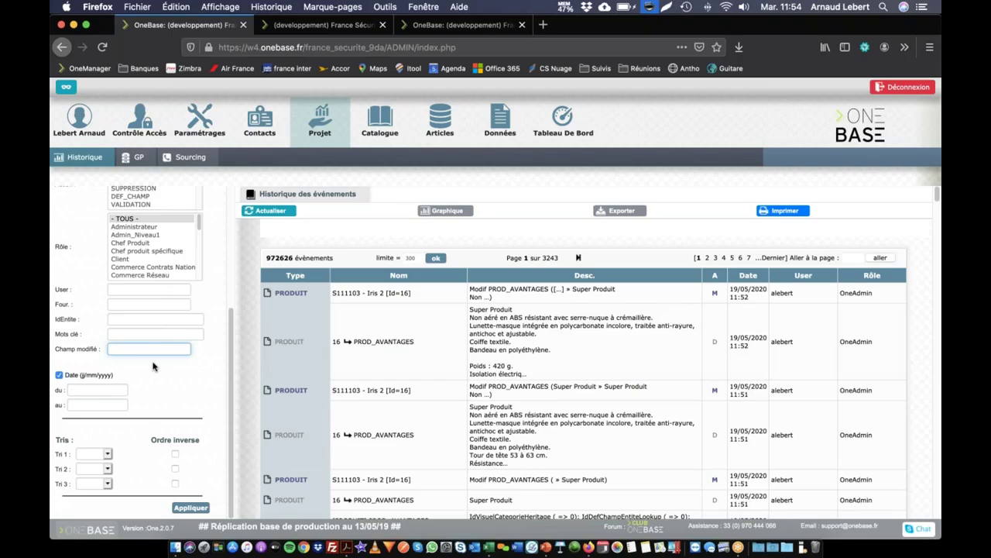
{"action": "type", "text": "prod"}
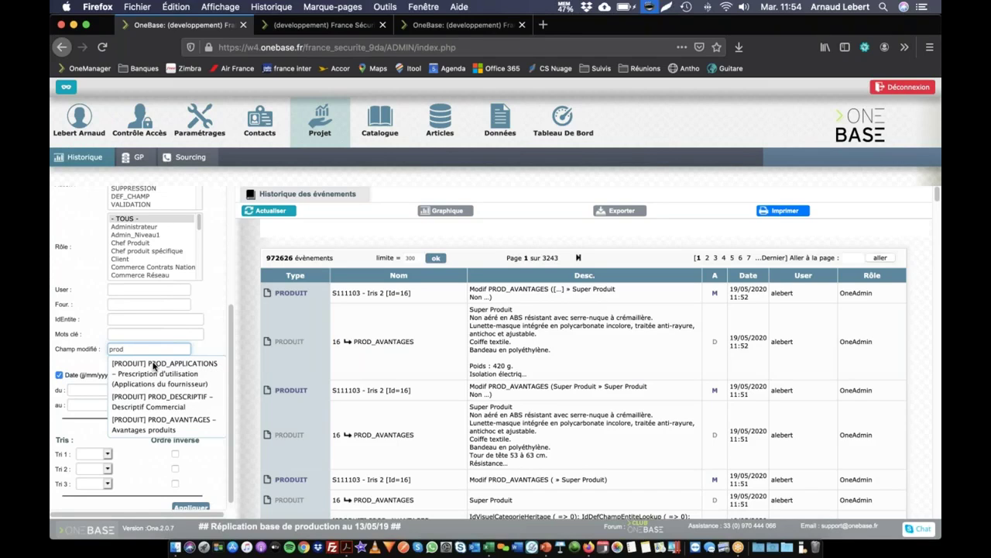
{"action": "left_click", "coordinate": [124, 425]}
{"action": "scroll", "coordinate": [167, 514], "scroll_direction": "down", "scroll_amount": 1}
{"action": "left_click", "coordinate": [189, 509]}
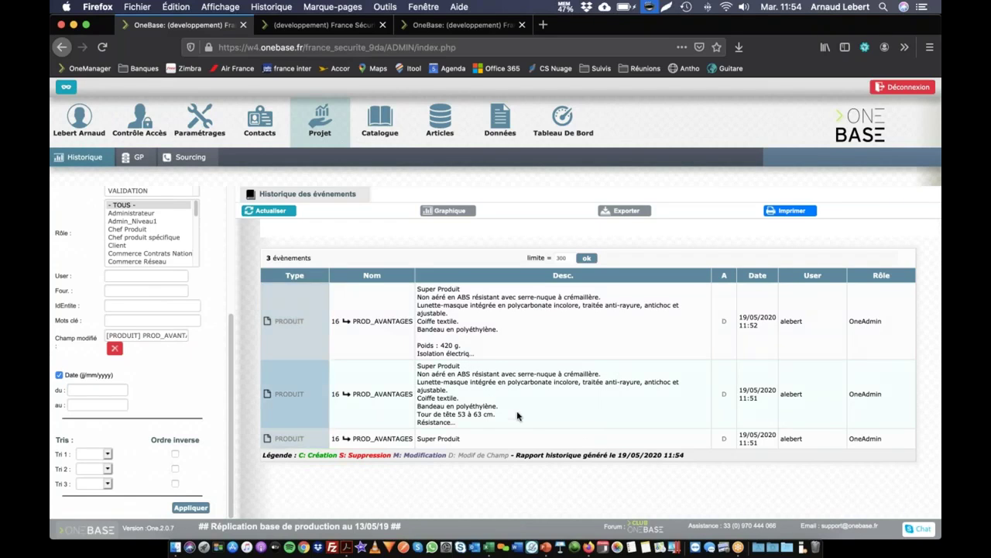
Glance briefly at Excel, then return to the browser.
{"action": "key", "text": "super+Tab"}
{"action": "key", "text": "super+shift+Tab"}
{"action": "key", "text": "super+Tab"}
{"action": "key", "text": "super+Tab"}
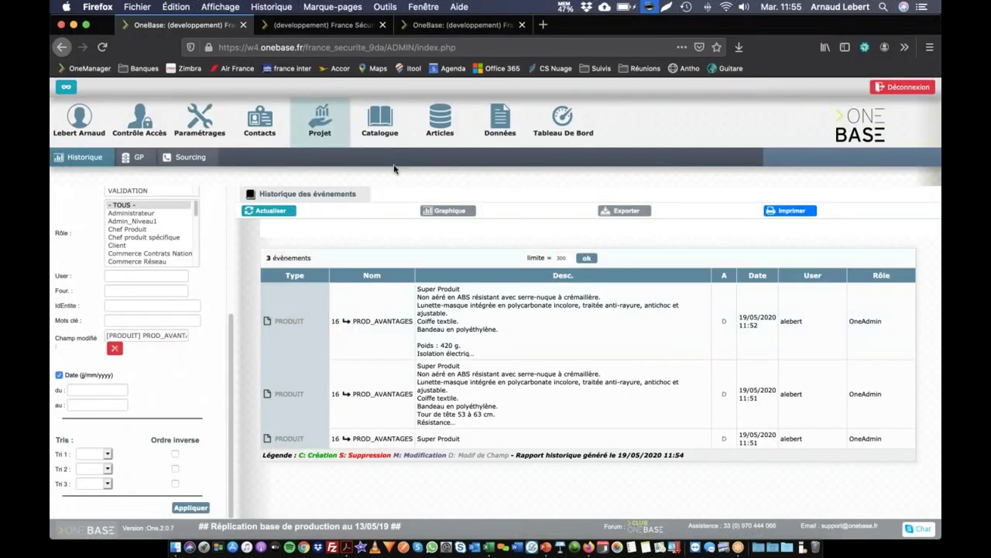